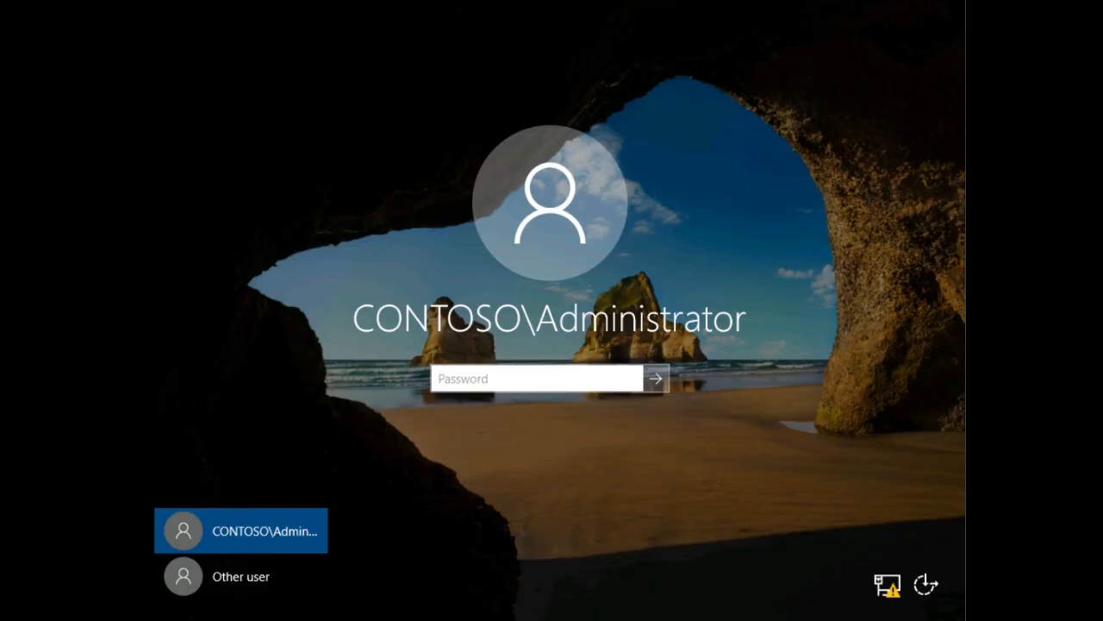
- Sign in to DC1 as the domain administrator, retyping the mistyped password
text(•••••••••••••)
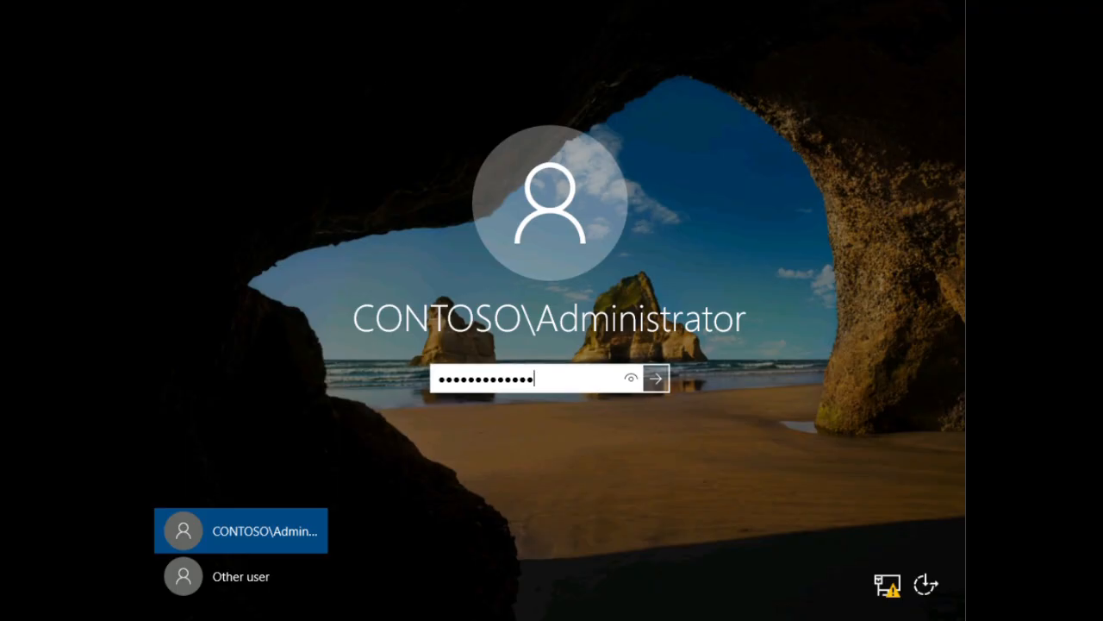
drag(571, 379, 369, 374)
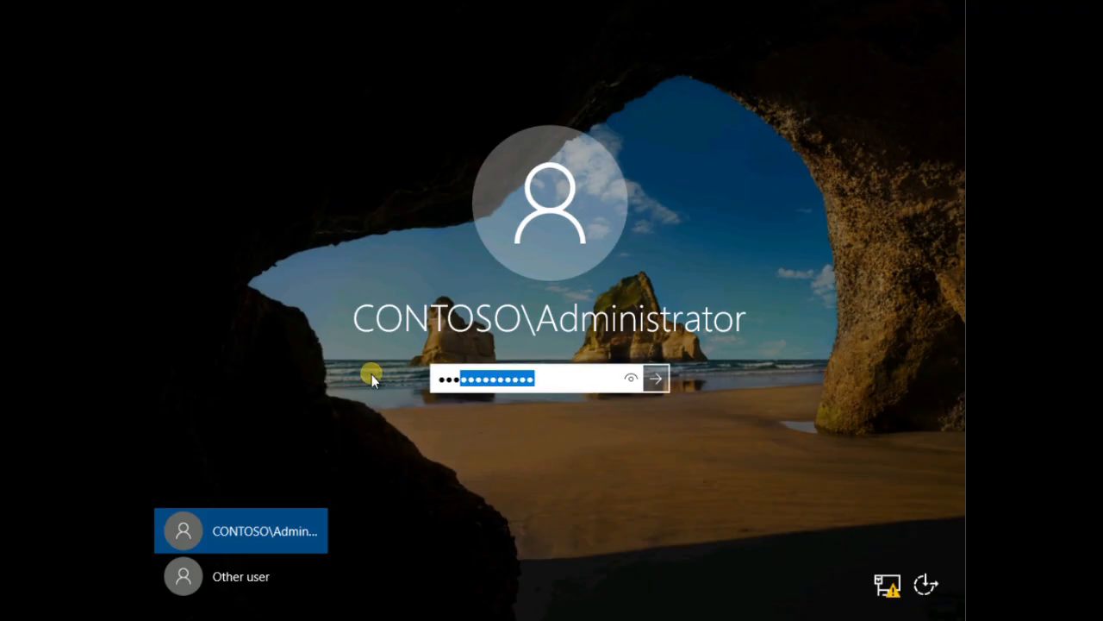
key(BackSpace)
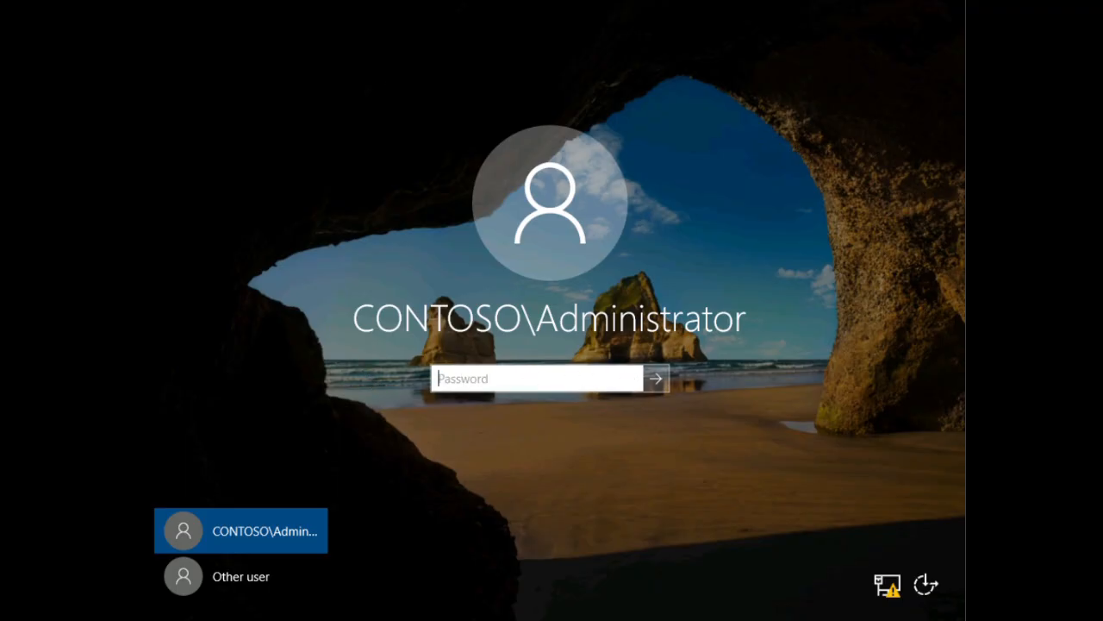
text(••••••••••)
click(655, 379)
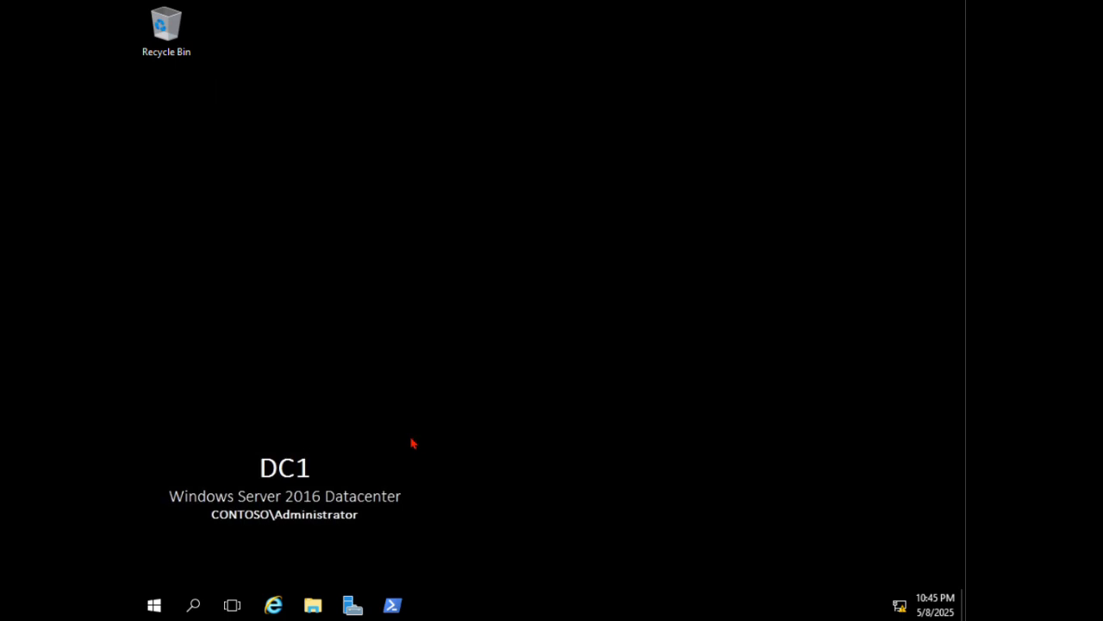
- Launch Active Directory Administrative Center from Windows Administrative Tools in the Start menu
click(154, 607)
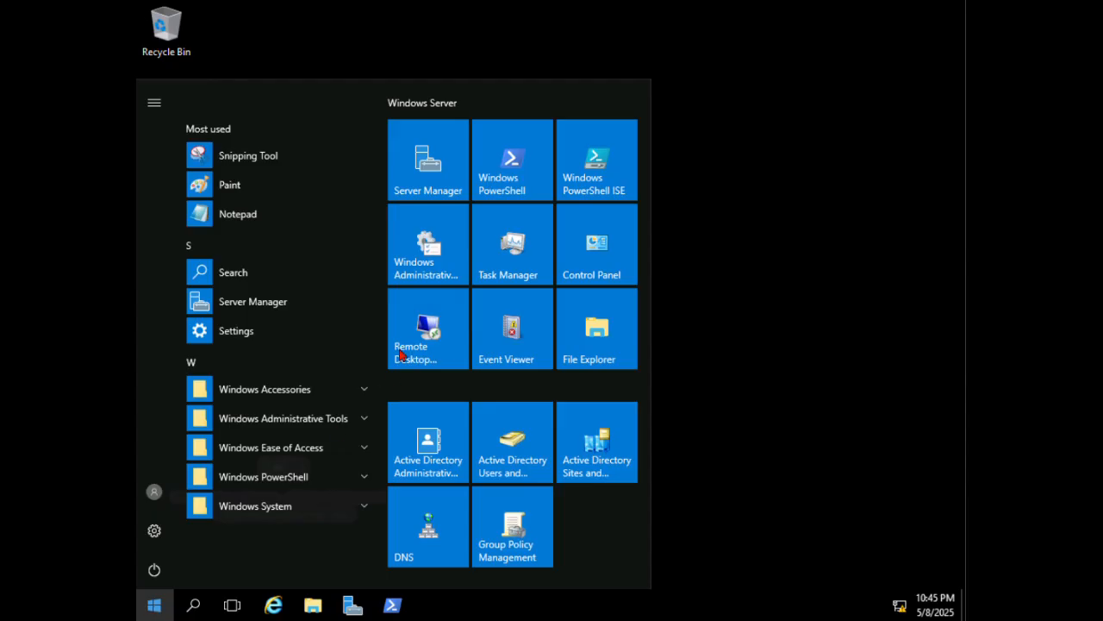
click(340, 418)
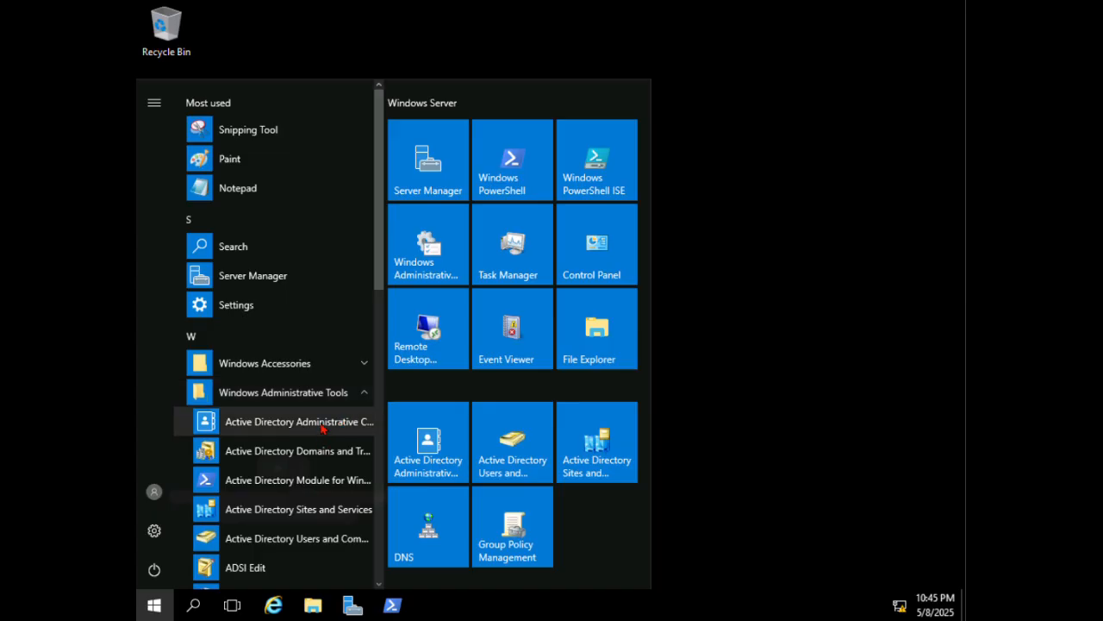
click(319, 423)
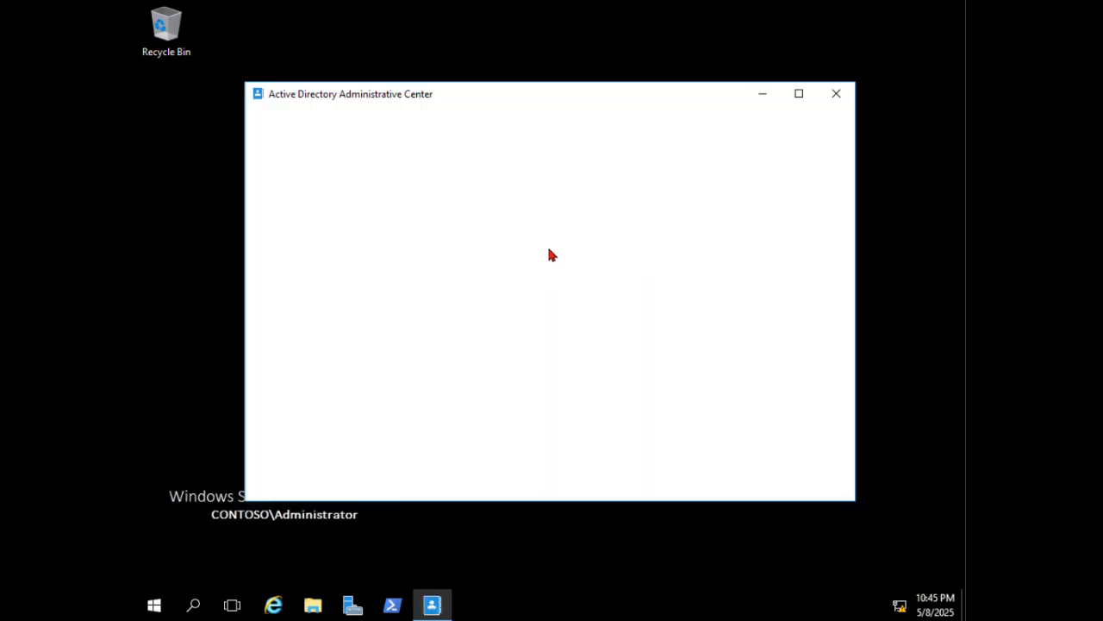
- Maximize the window and open the Contoso (local) domain's container list
click(799, 93)
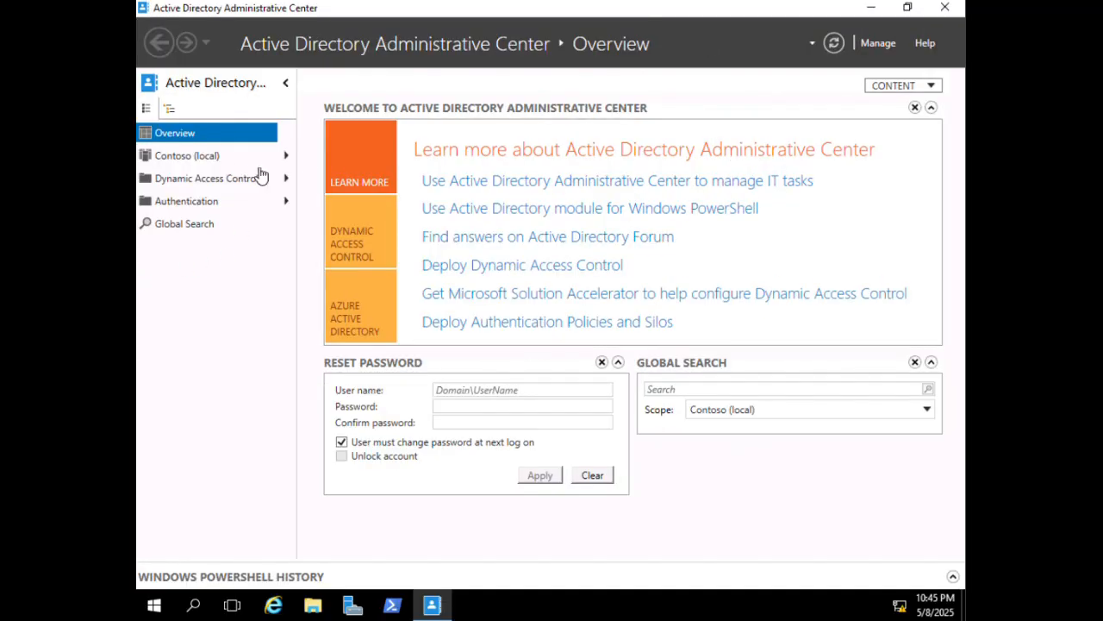
click(285, 157)
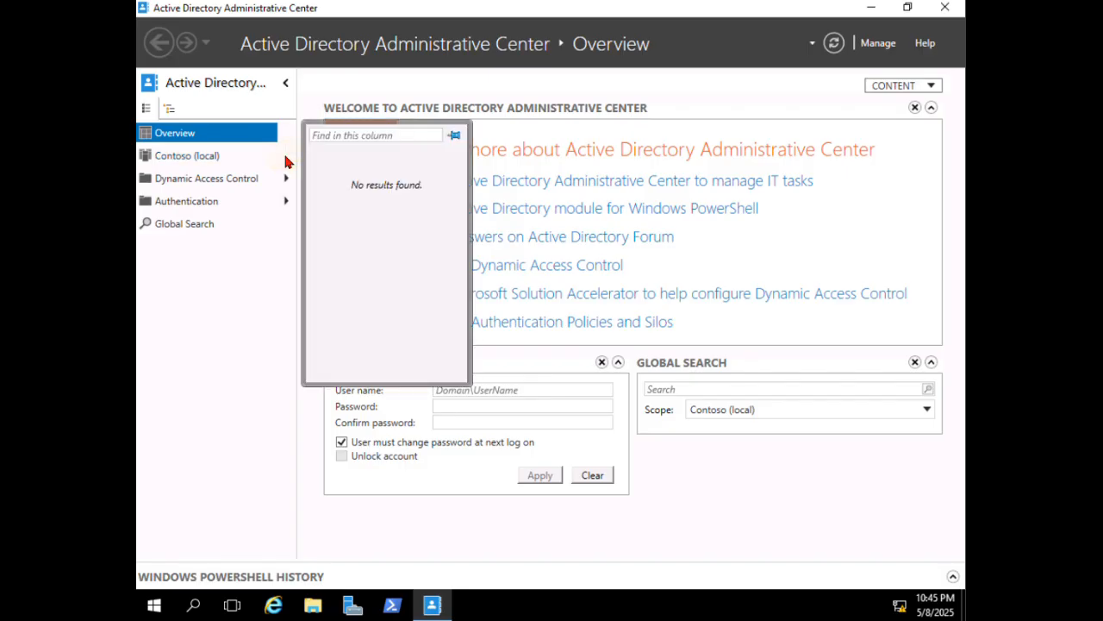
click(216, 164)
- Try enabling the Recycle Bin and dismiss the FSMO ownership verification error
click(843, 213)
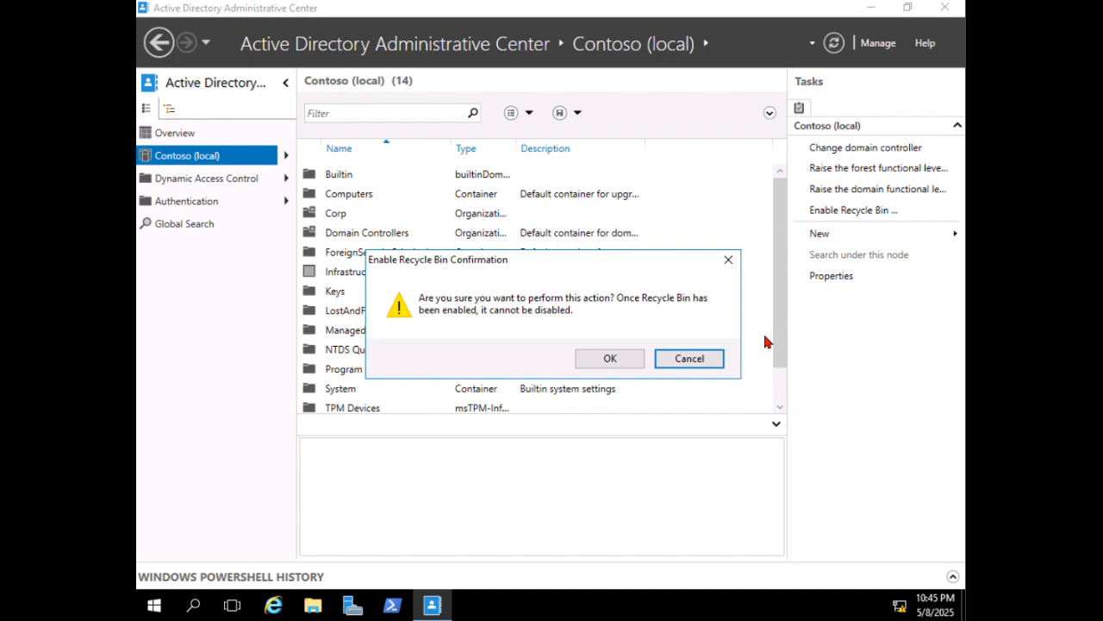
click(606, 359)
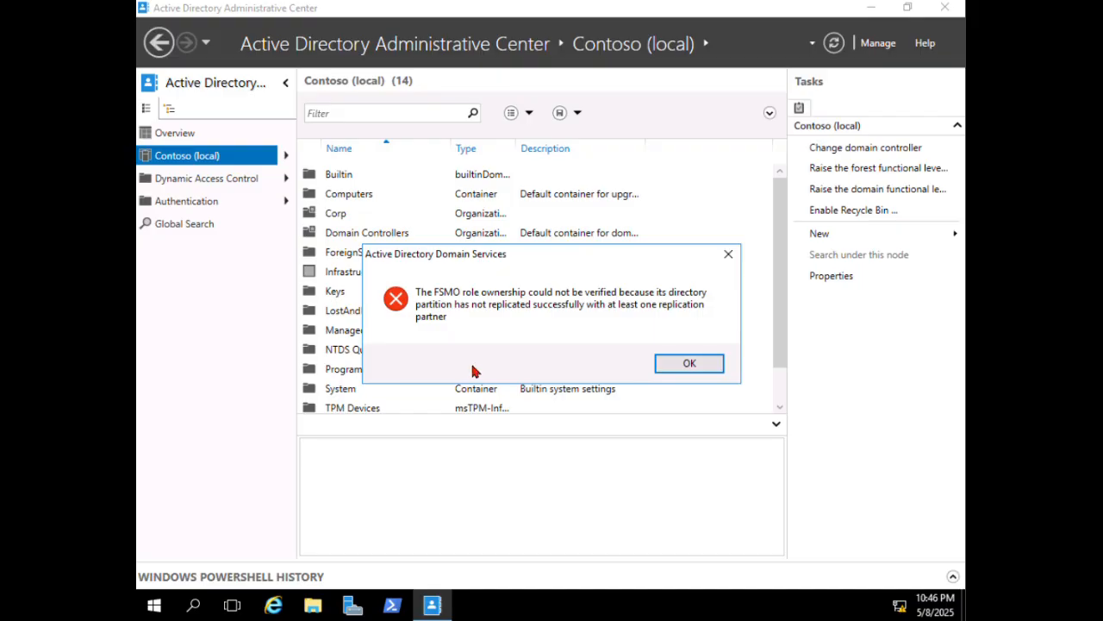
click(687, 359)
scroll(480, 297, down, 1)
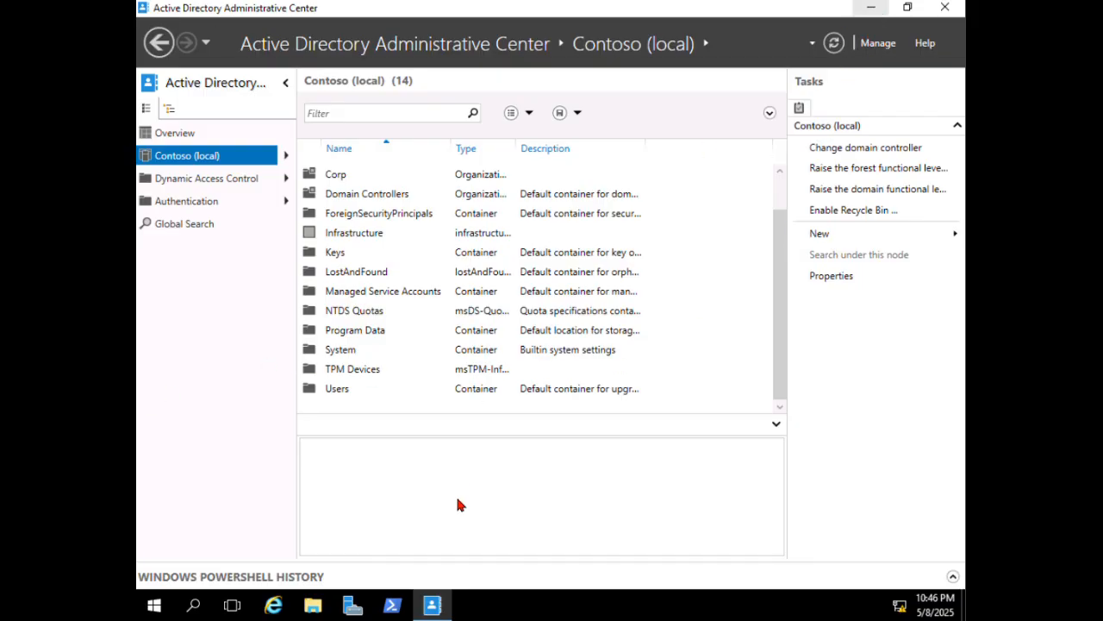
- Launch Active Directory Sites and Services from Windows Administrative Tools
click(154, 605)
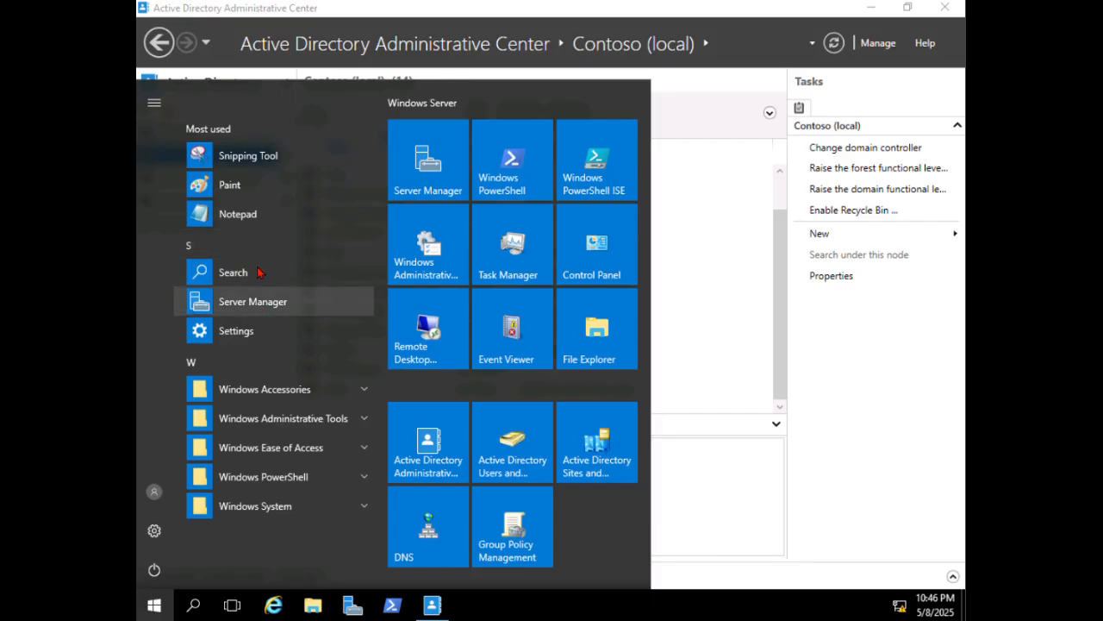
click(352, 420)
scroll(333, 271, down, 1)
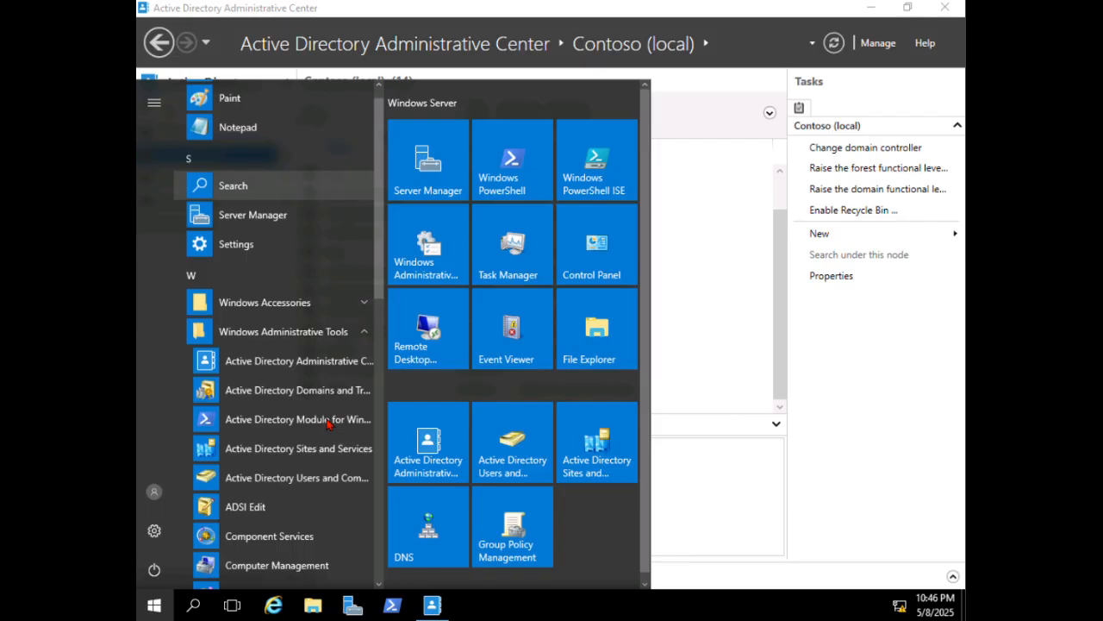
scroll(328, 422, down, 3)
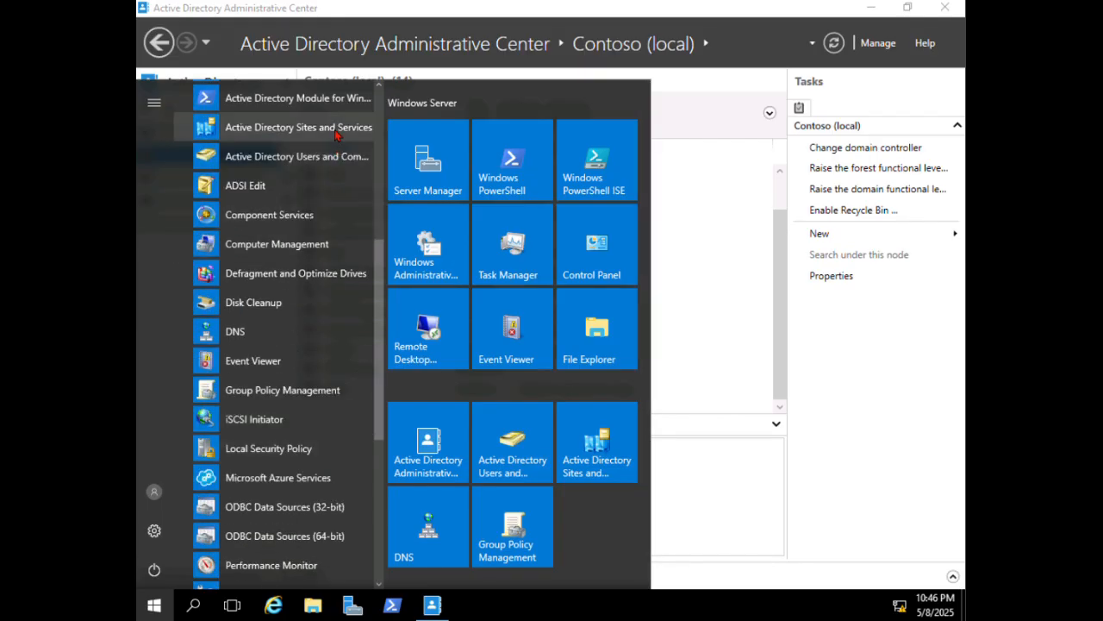
click(747, 168)
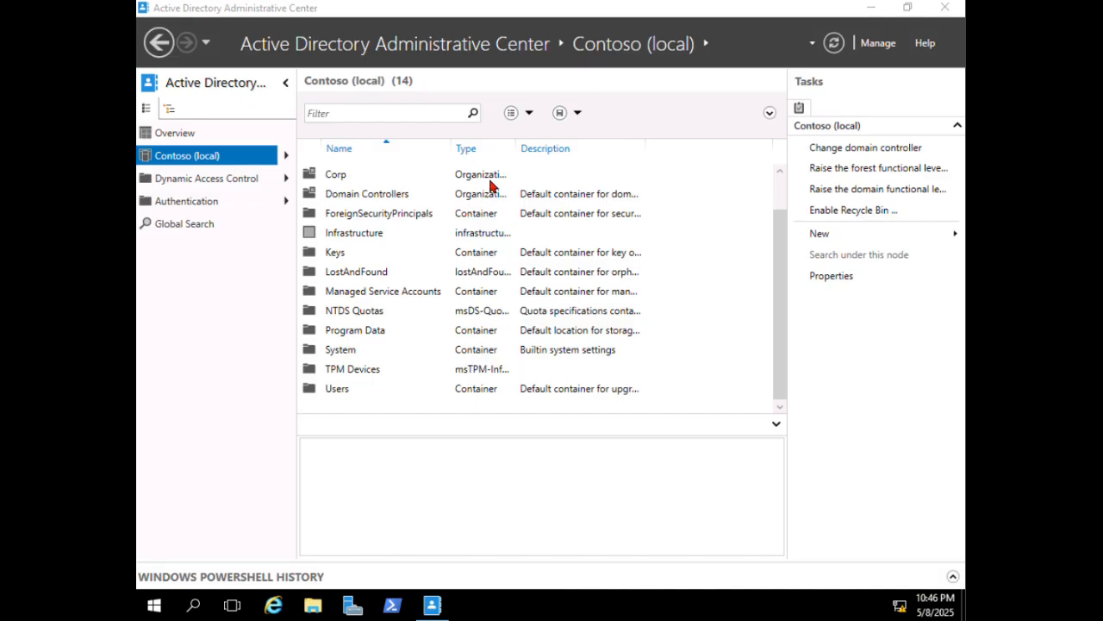
- Expand Default-First-Site-Name > Servers > DC1 and select its NTDS Settings connection
double_click(439, 234)
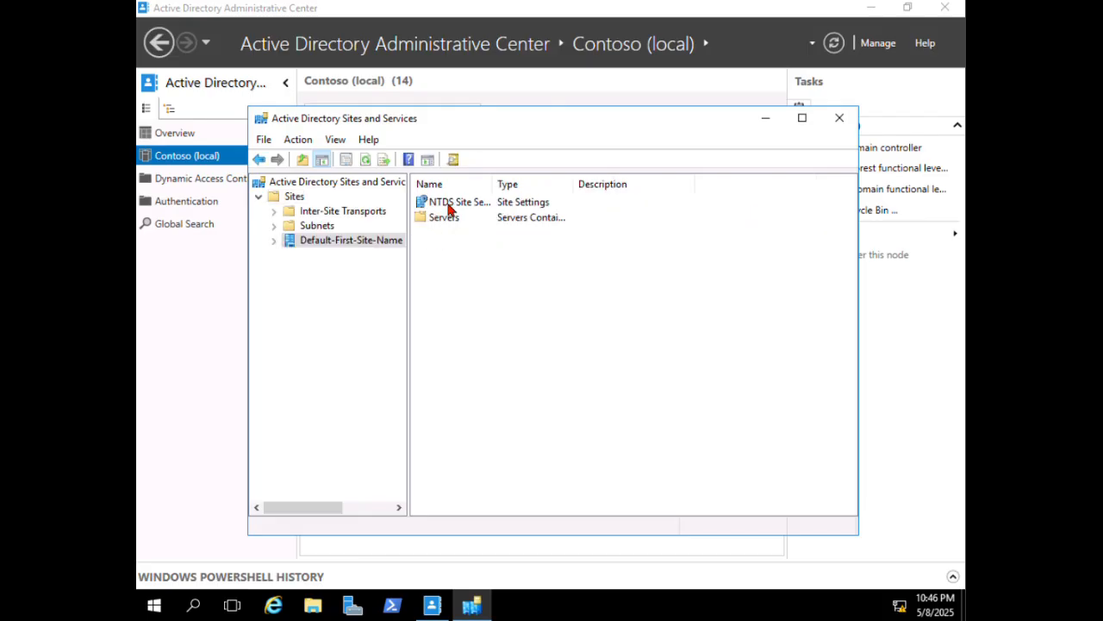
double_click(447, 205)
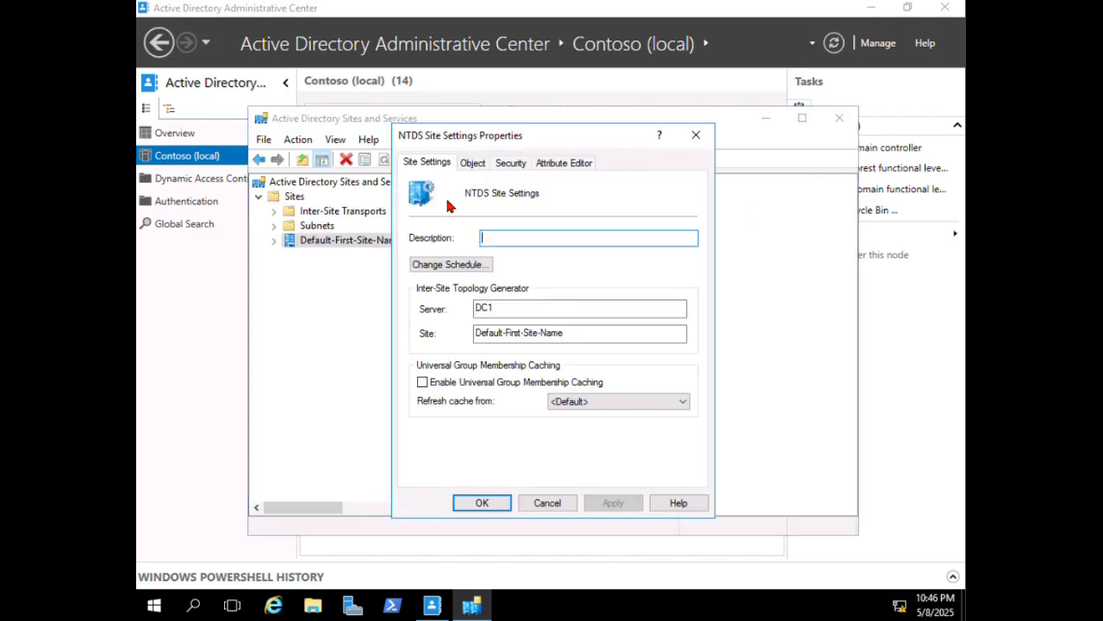
click(695, 134)
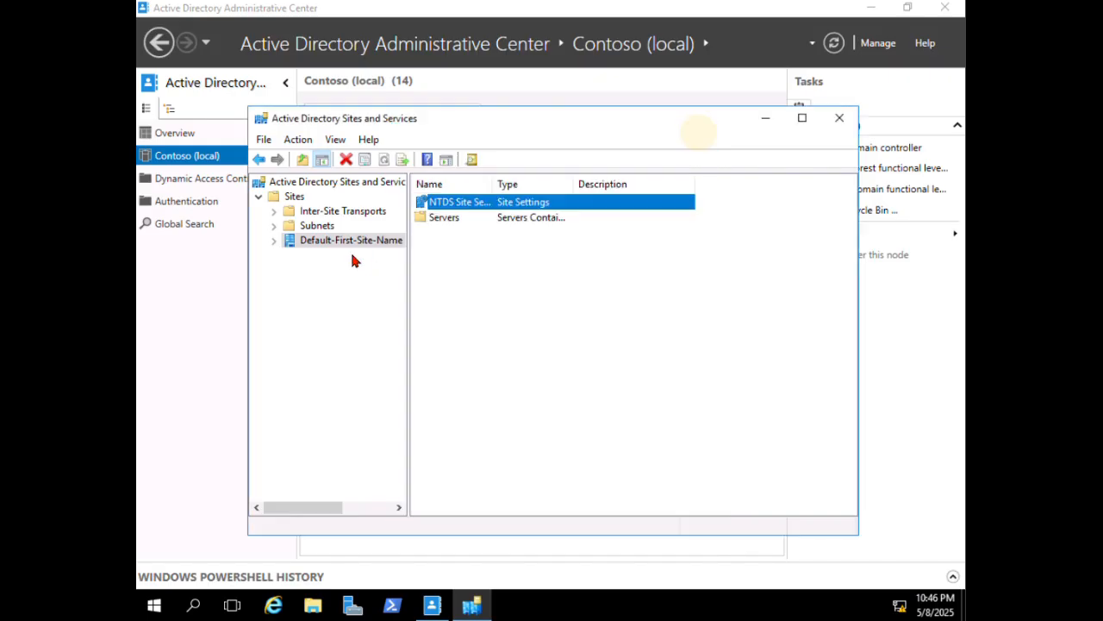
click(269, 245)
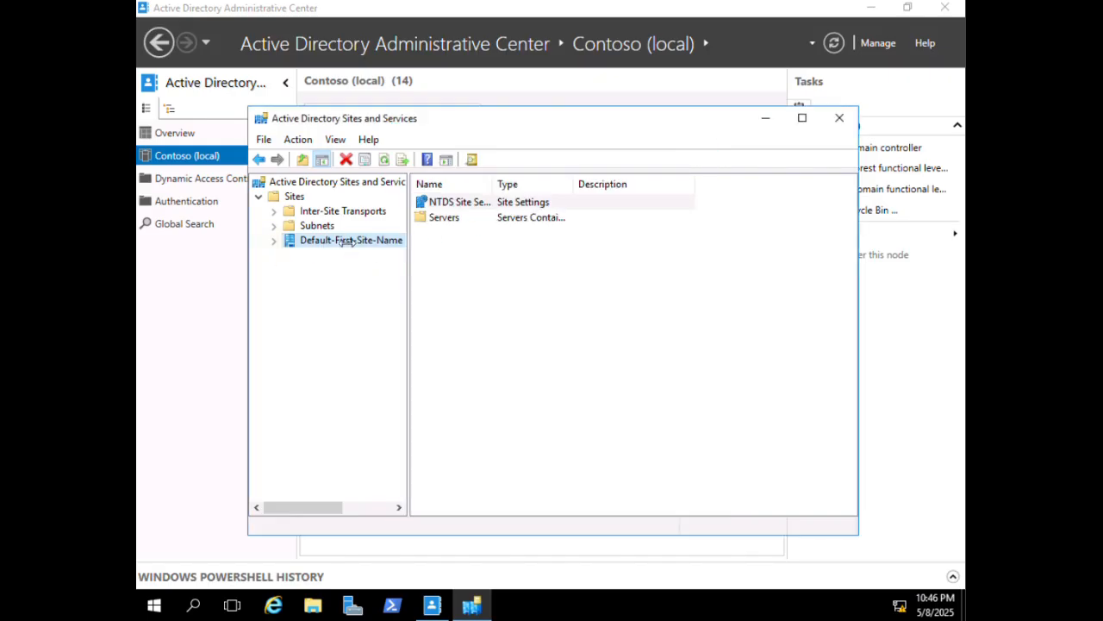
key(F2)
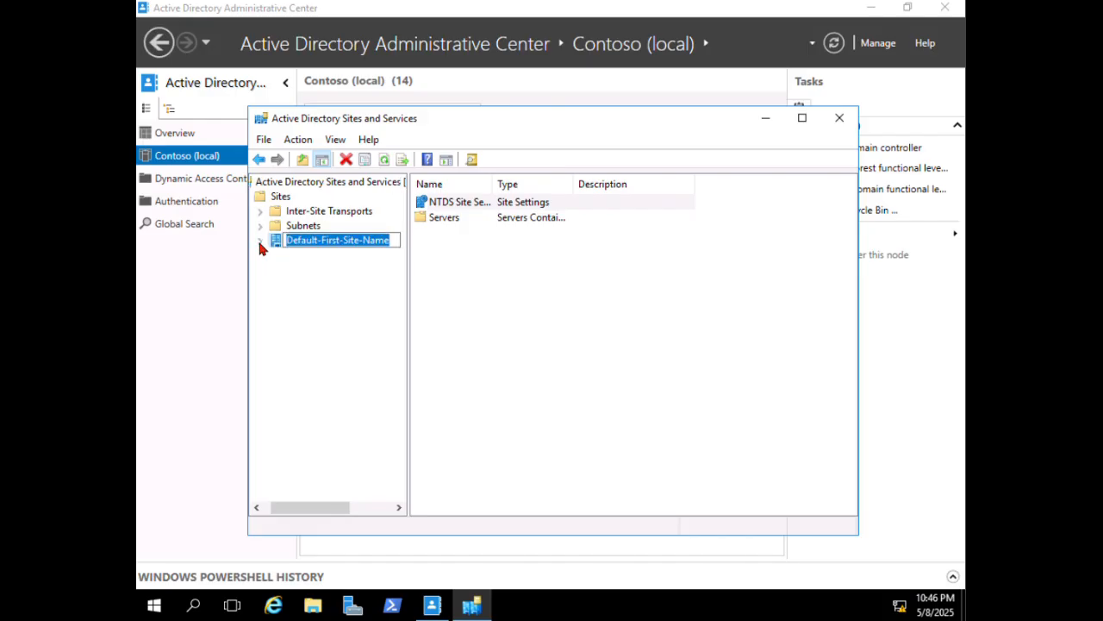
click(257, 237)
click(259, 240)
click(275, 256)
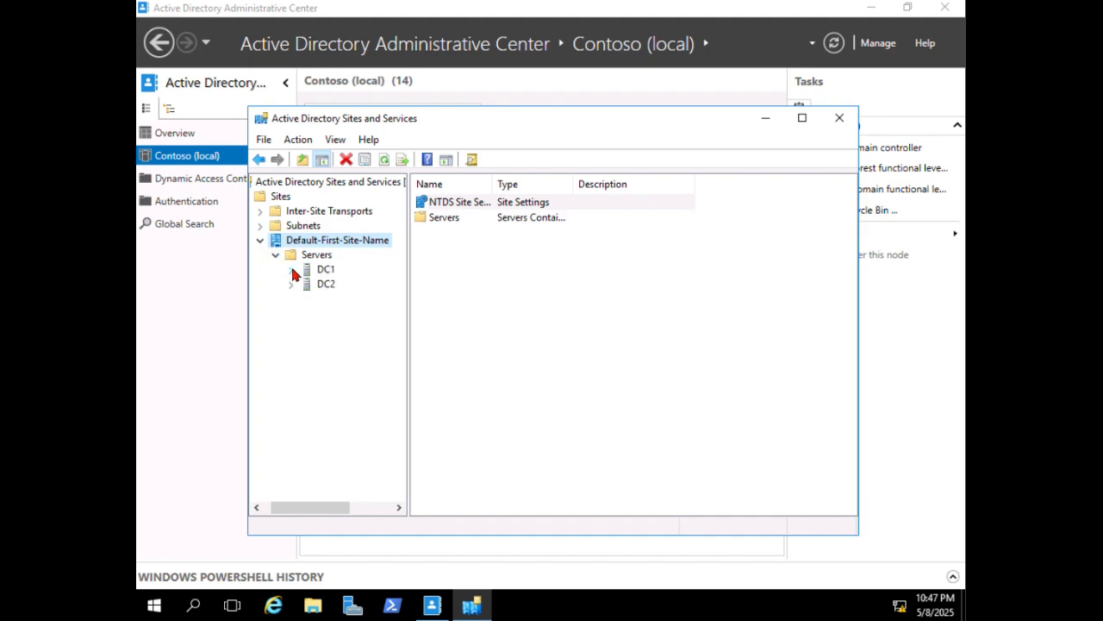
click(291, 269)
click(340, 287)
- Replicate DC1's connection from DC2 now, dismissing the RPC server unavailable error
right_click(470, 198)
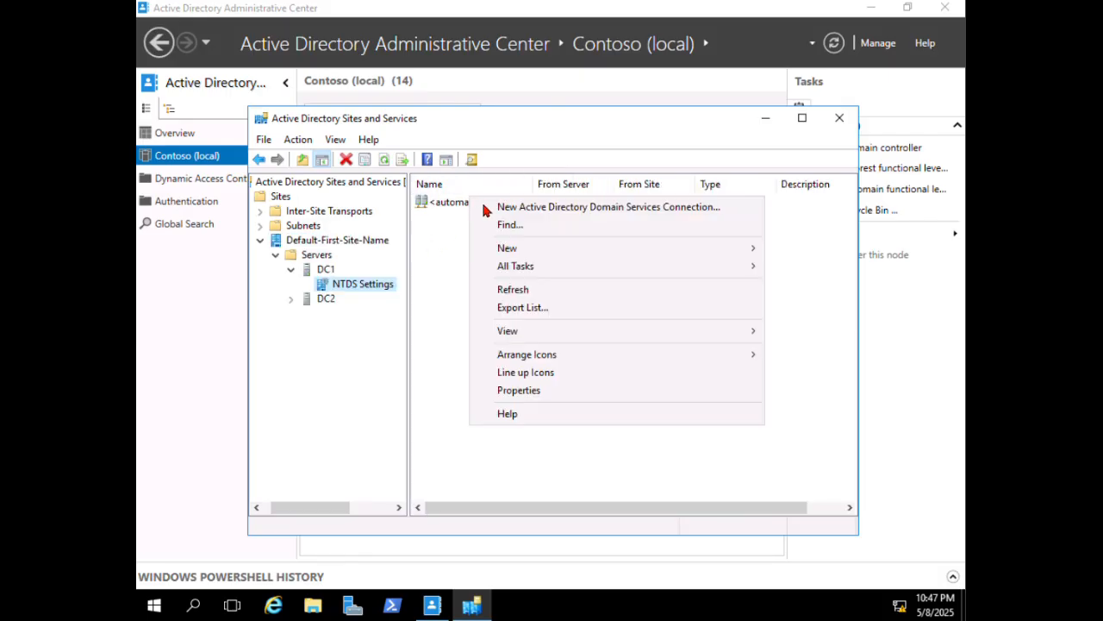
right_click(435, 206)
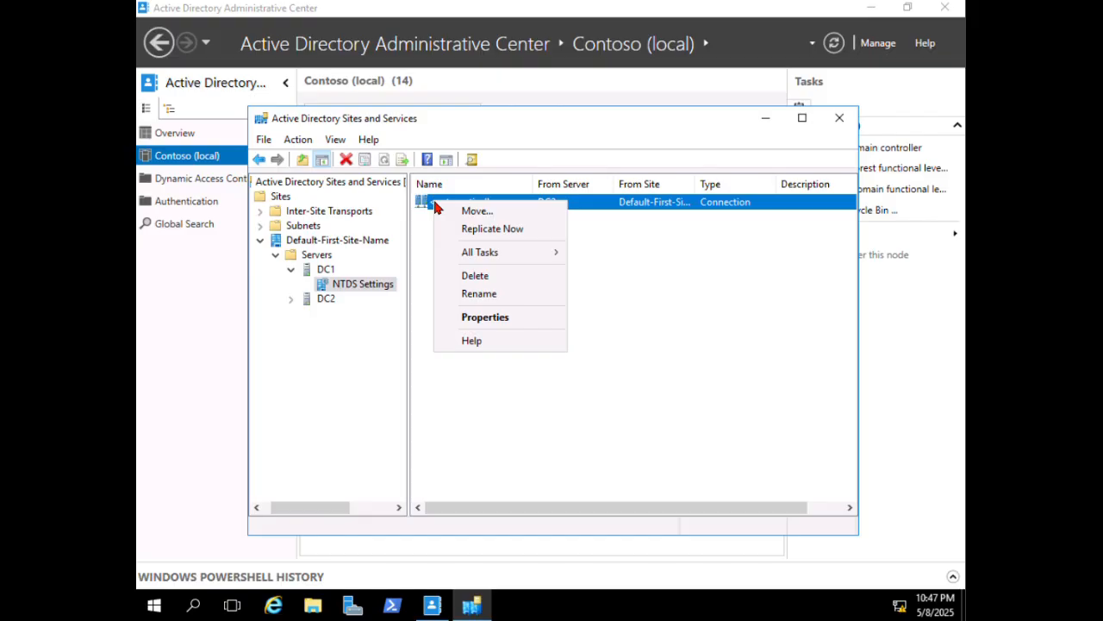
click(491, 230)
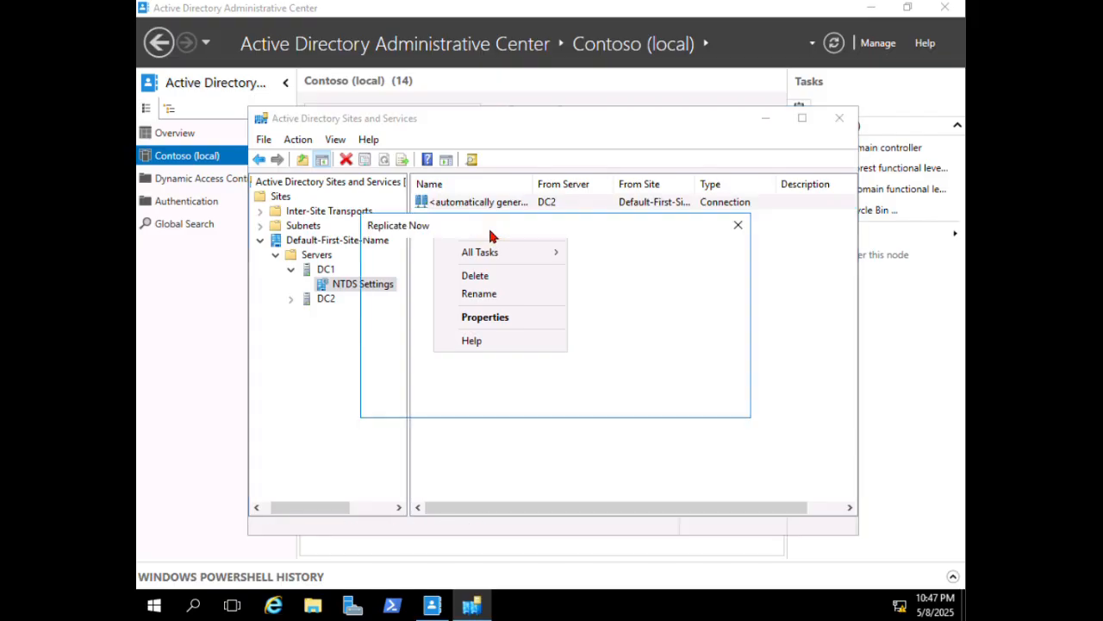
click(700, 399)
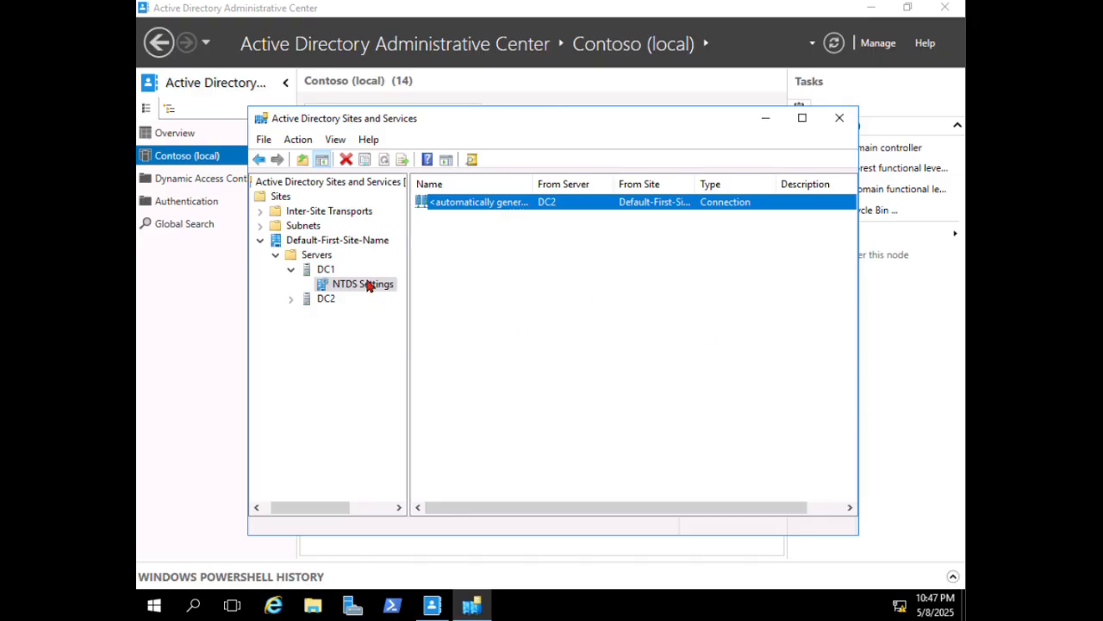
- Replicate DC2's connection from DC1 now, then return to Administrative Center
click(291, 299)
click(357, 313)
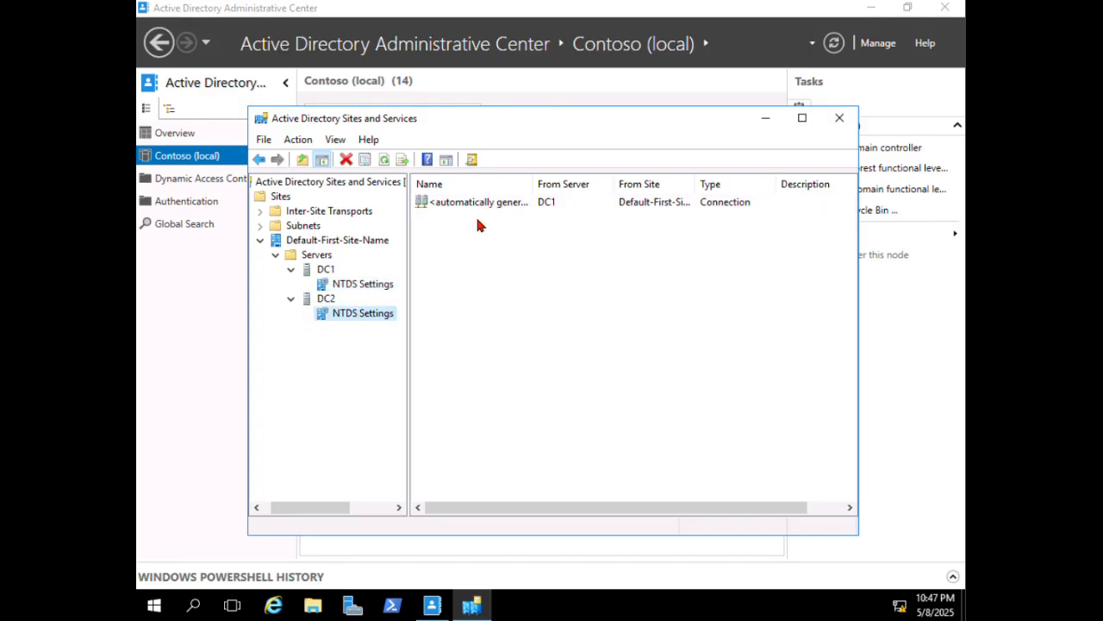
right_click(474, 210)
click(523, 233)
click(683, 364)
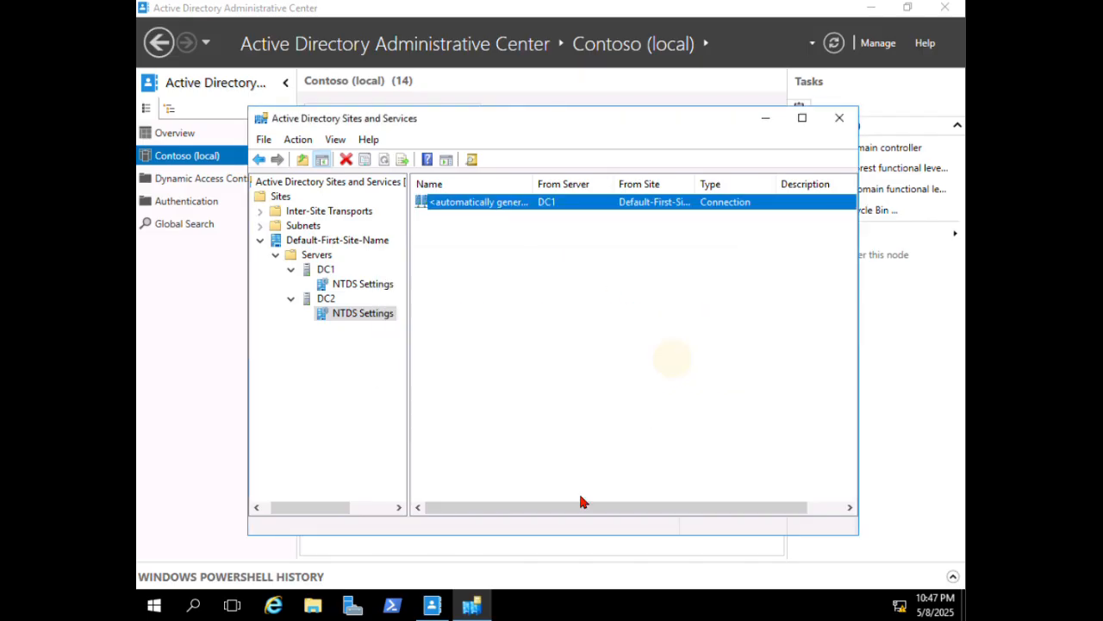
click(224, 395)
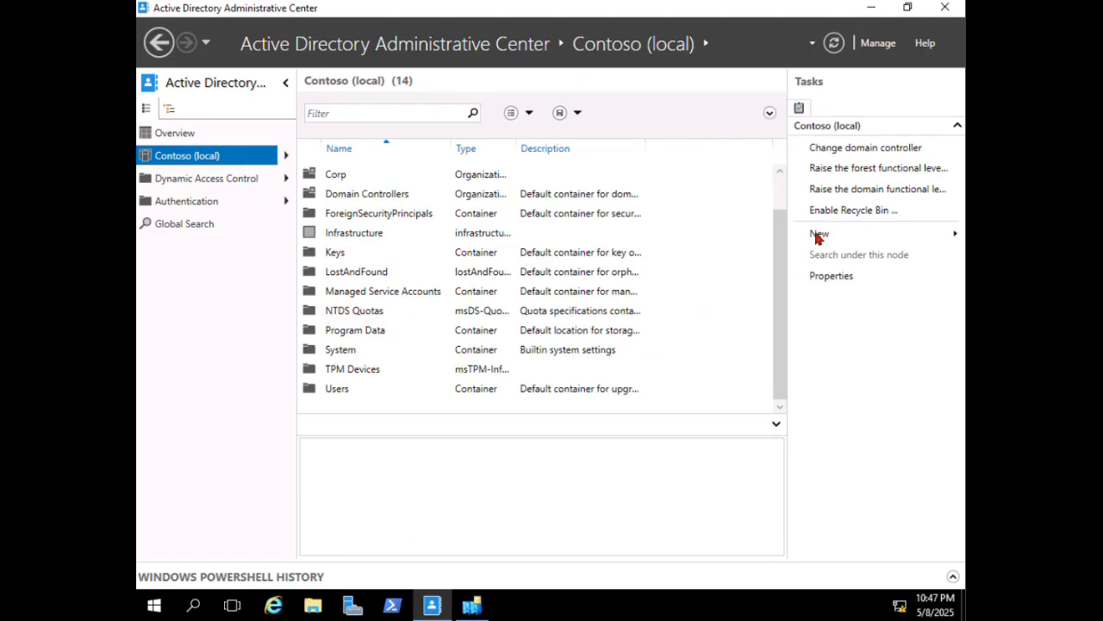
- Retry enabling the Recycle Bin and dismiss the resulting error
click(855, 209)
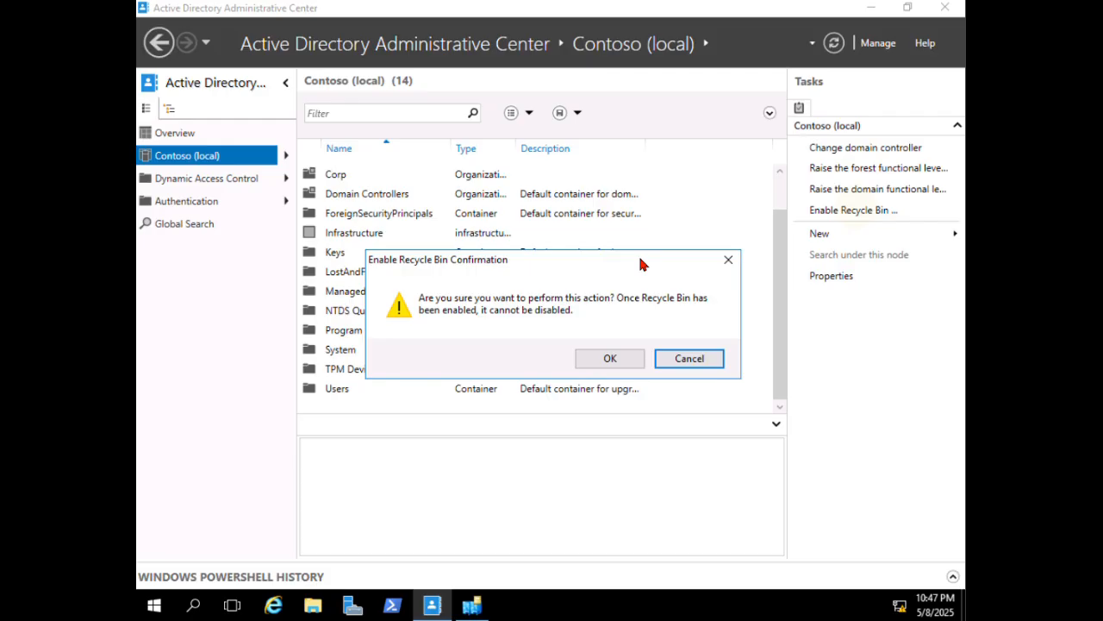
click(599, 361)
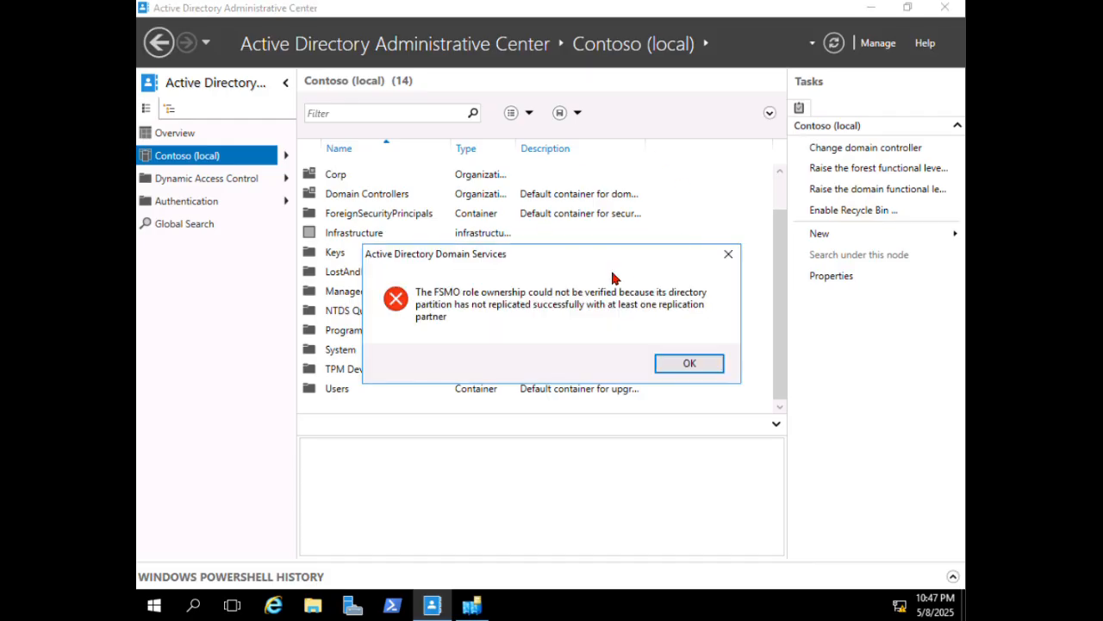
click(689, 364)
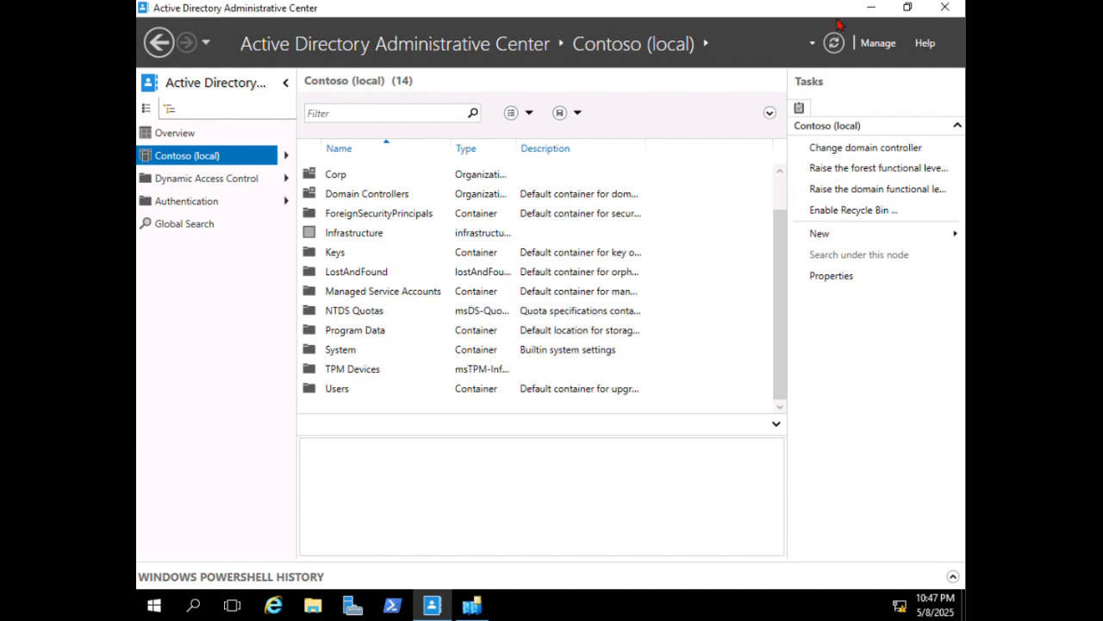
- Refresh, retry the Recycle Bin past the FSMO error, then view DC1's connections in Sites and Services
click(834, 43)
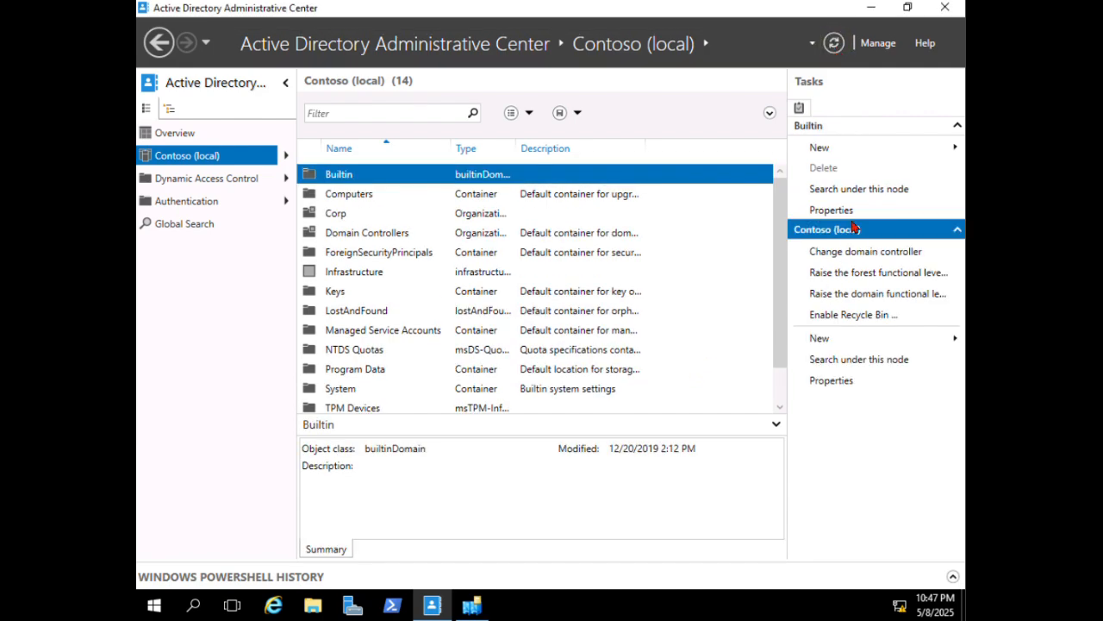
click(840, 317)
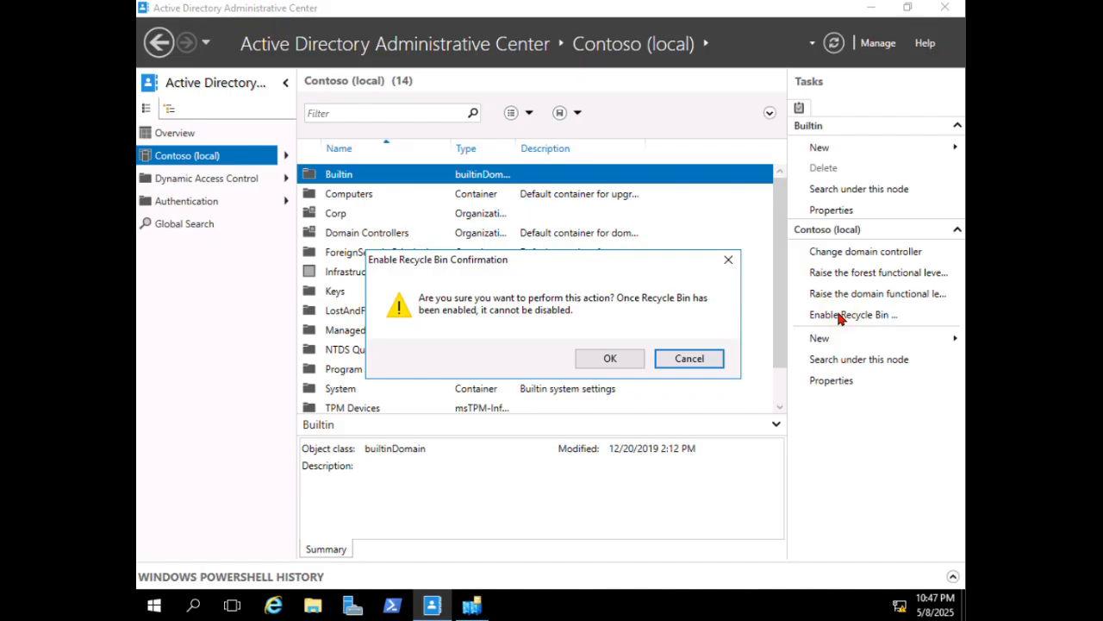
click(605, 359)
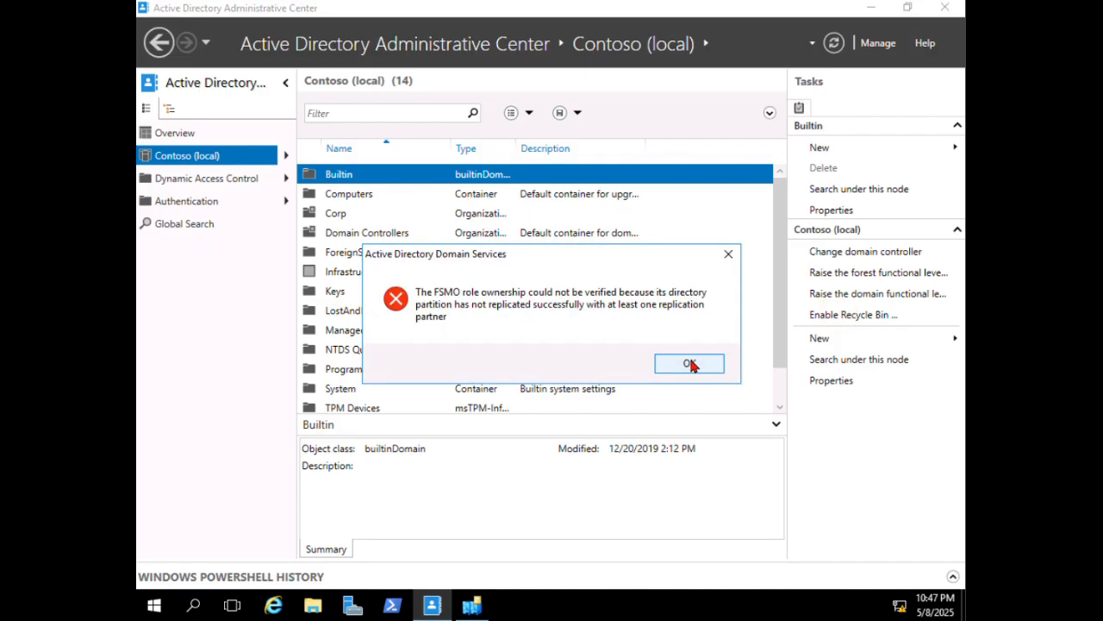
click(691, 363)
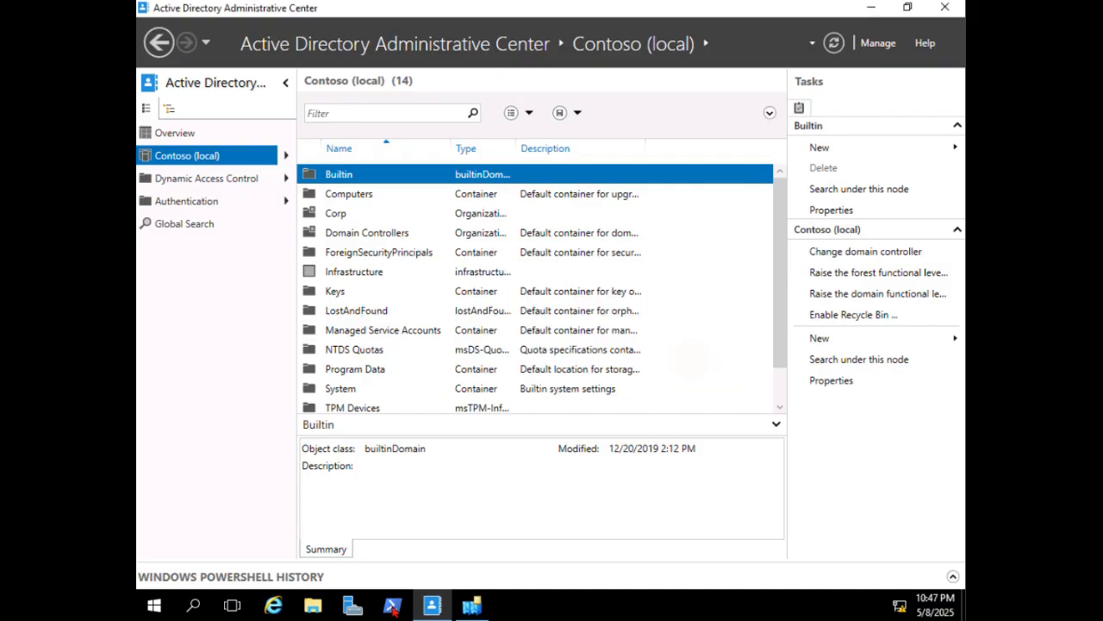
click(471, 606)
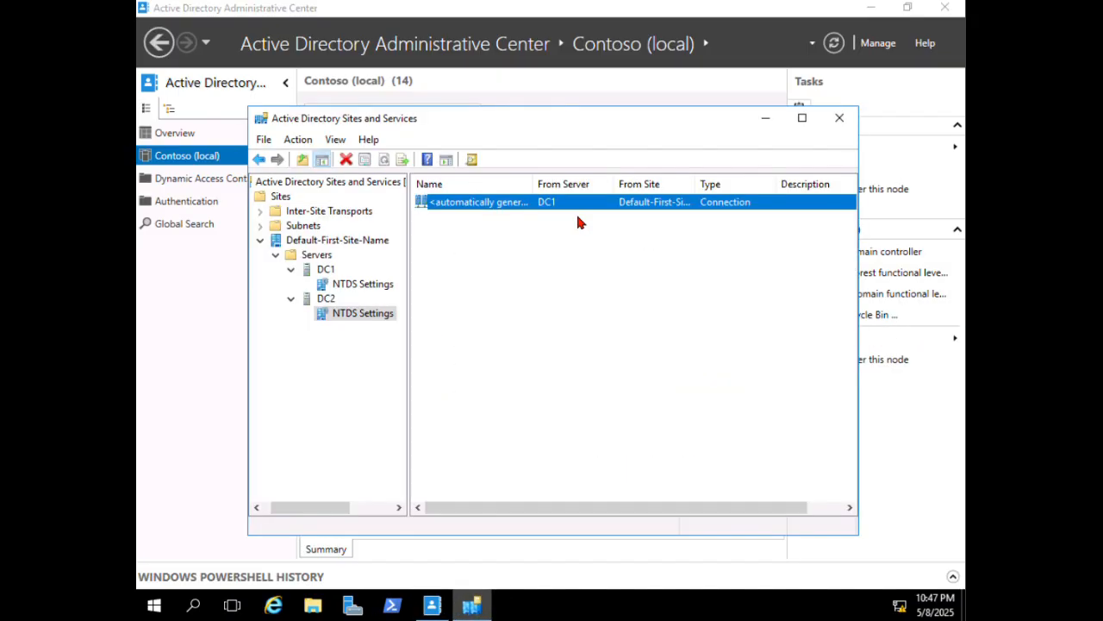
click(349, 285)
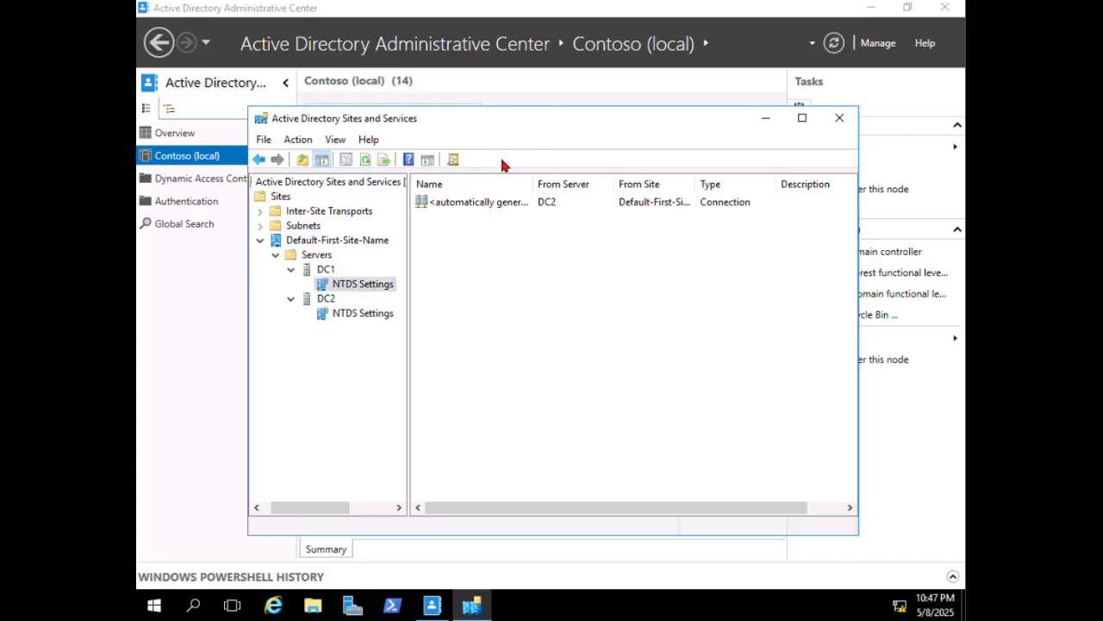
- Replicate Now on DC1's connection from DC2 and DC2's connection from DC1, both succeeding
right_click(465, 201)
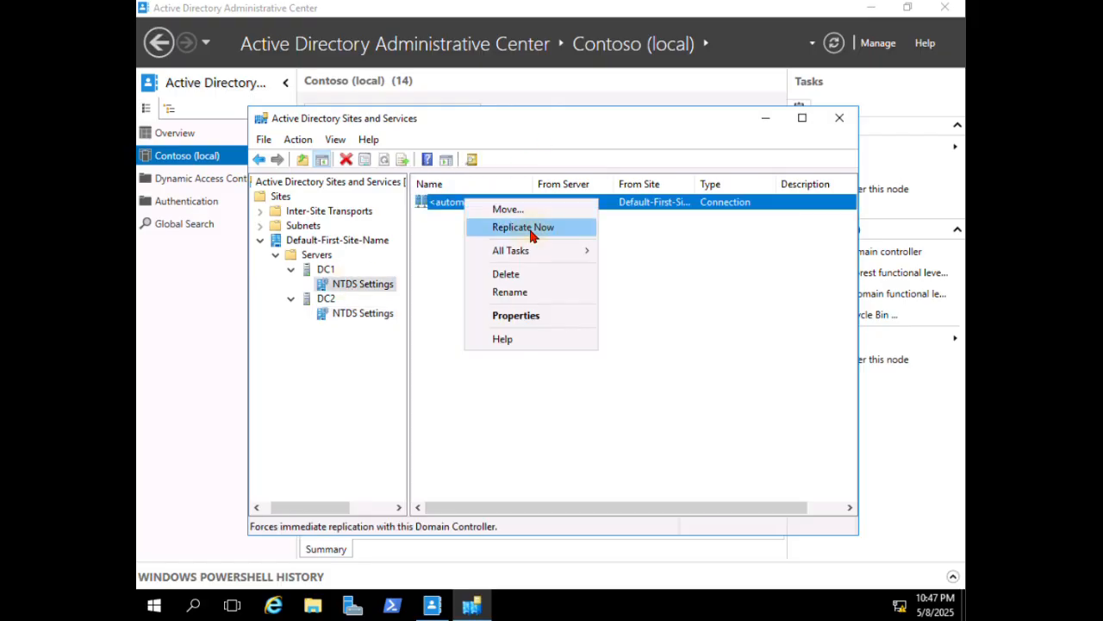
click(532, 230)
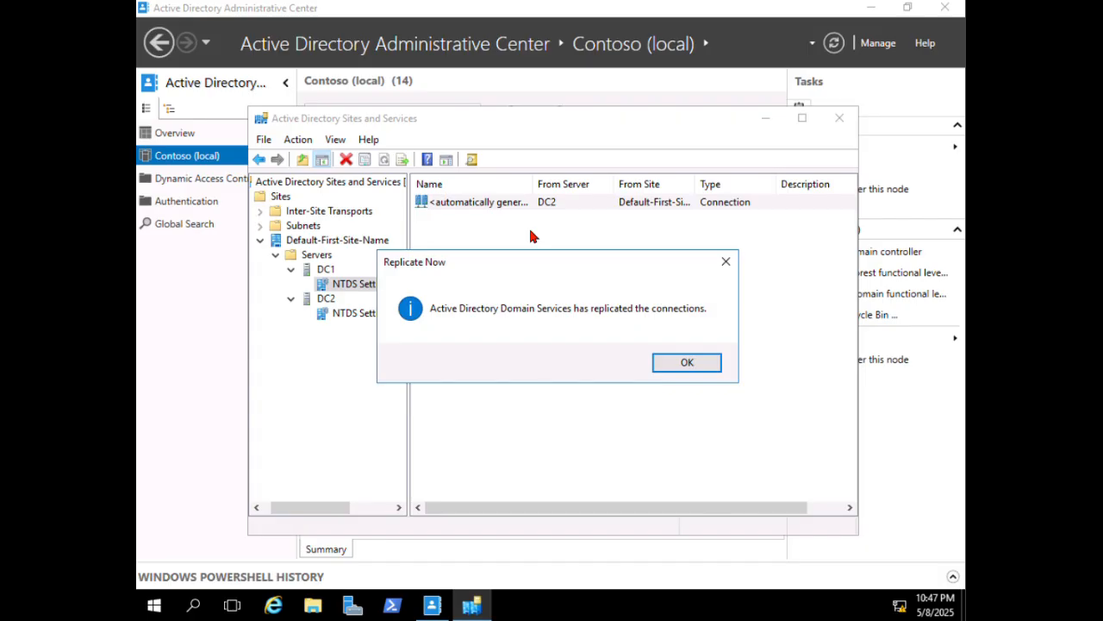
click(672, 362)
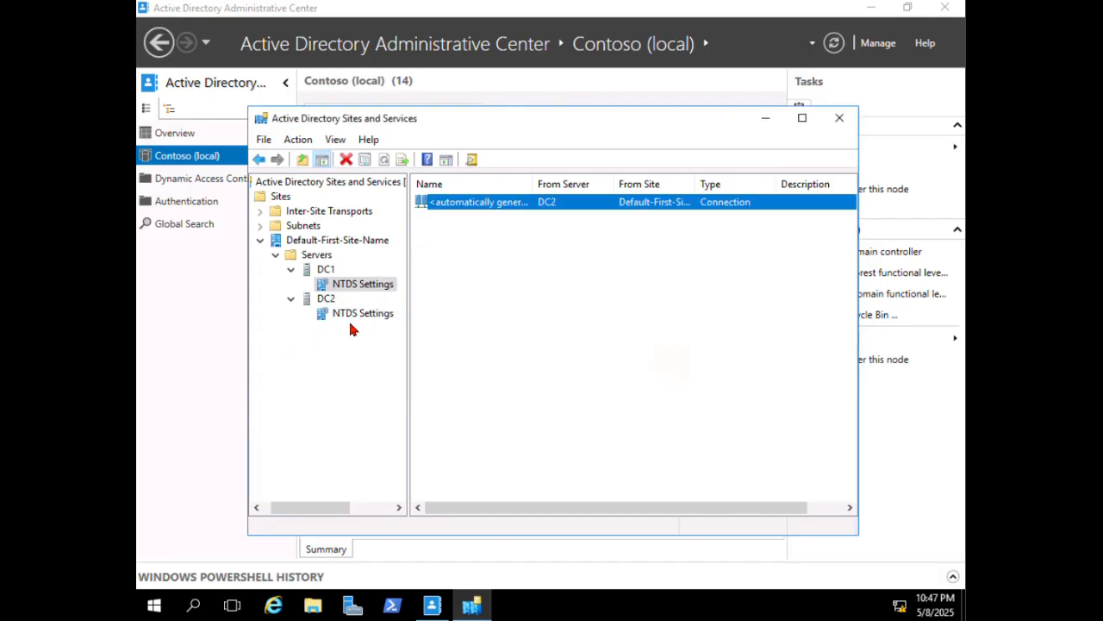
click(358, 315)
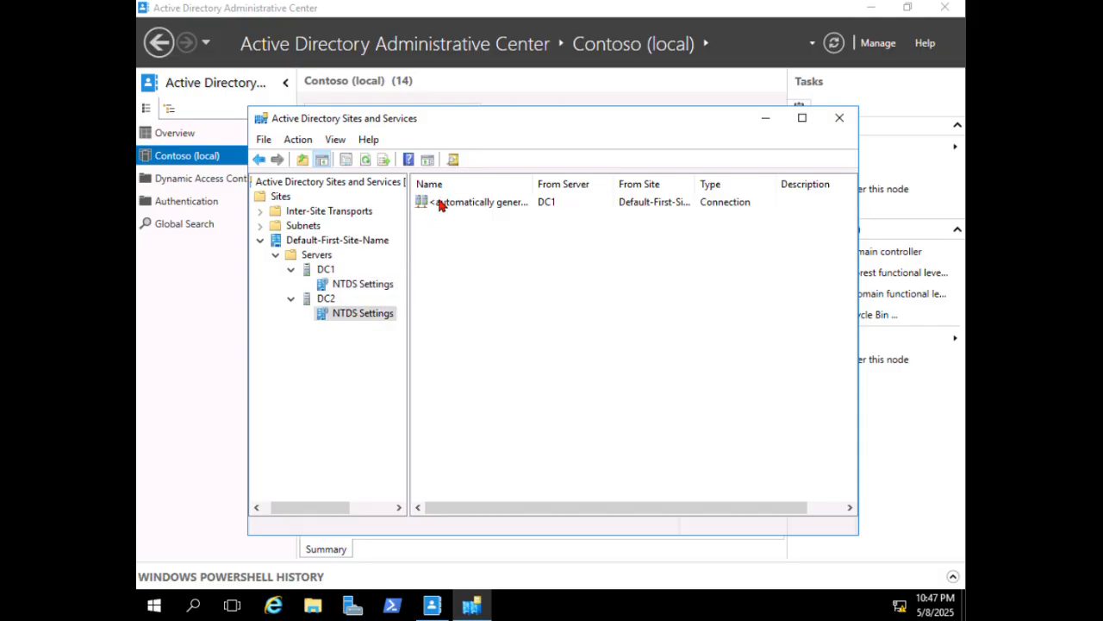
right_click(438, 203)
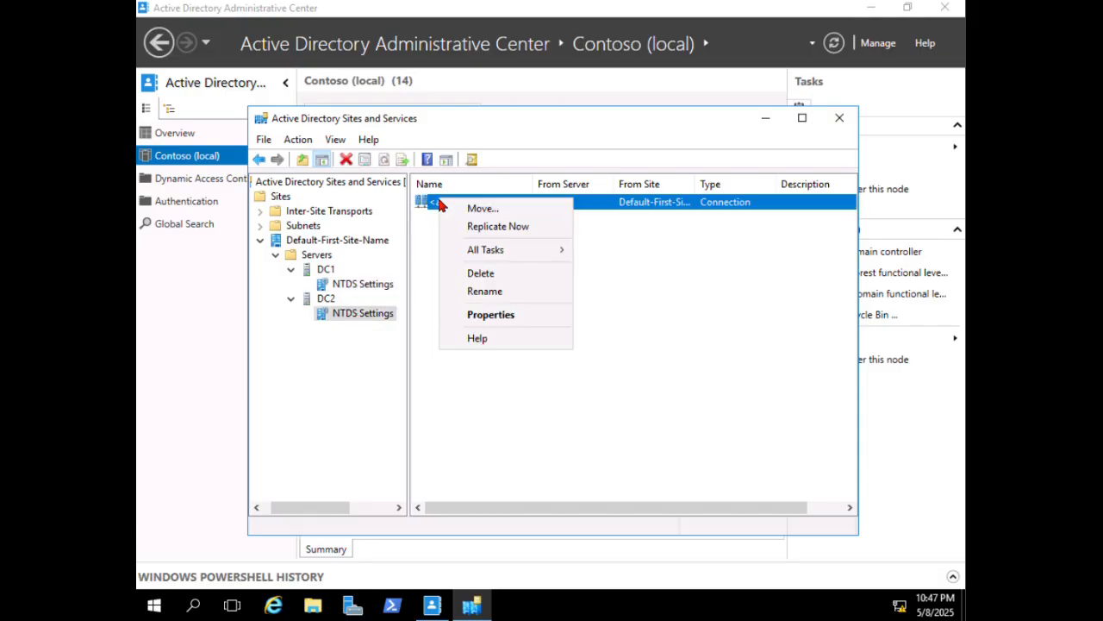
click(493, 227)
click(690, 364)
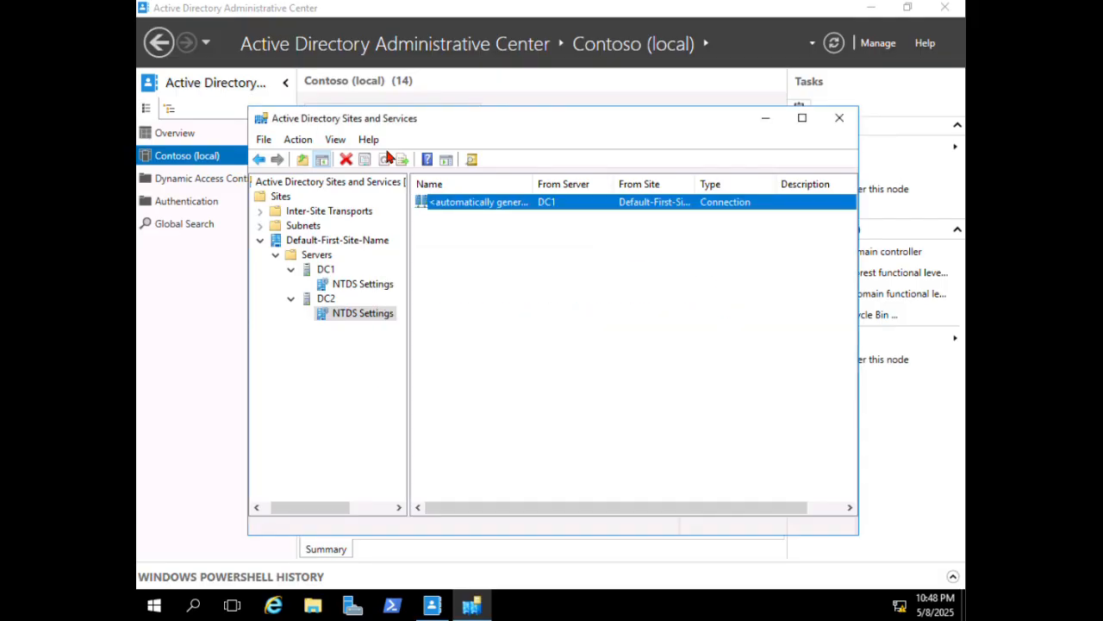
- Refresh, select Contoso (local), enable the Recycle Bin, and dismiss the refresh reminder
click(768, 118)
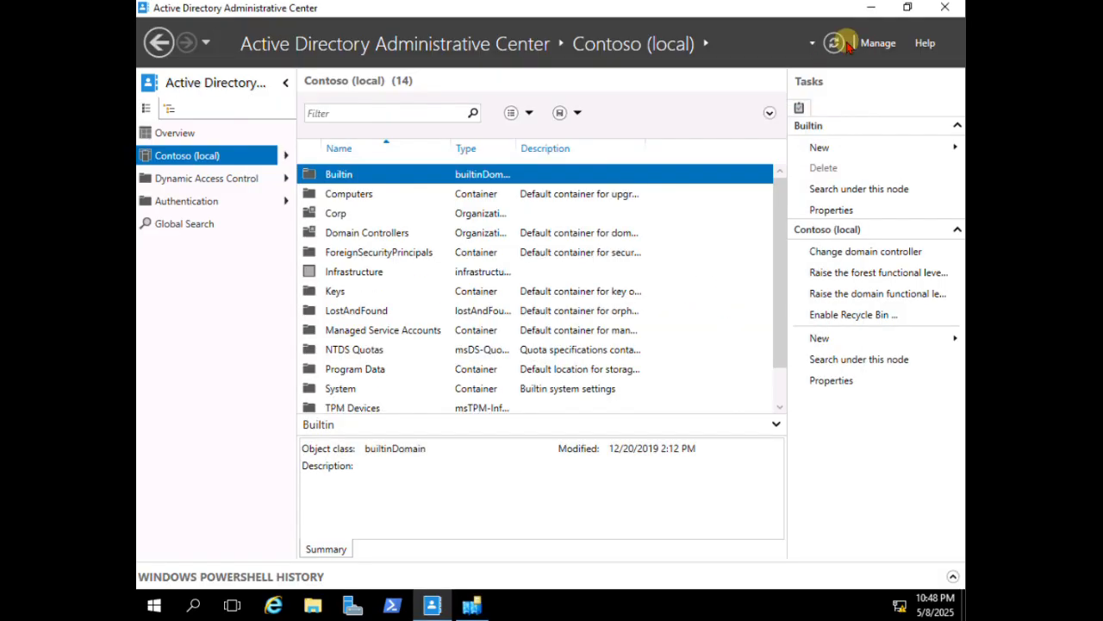
click(834, 43)
click(207, 159)
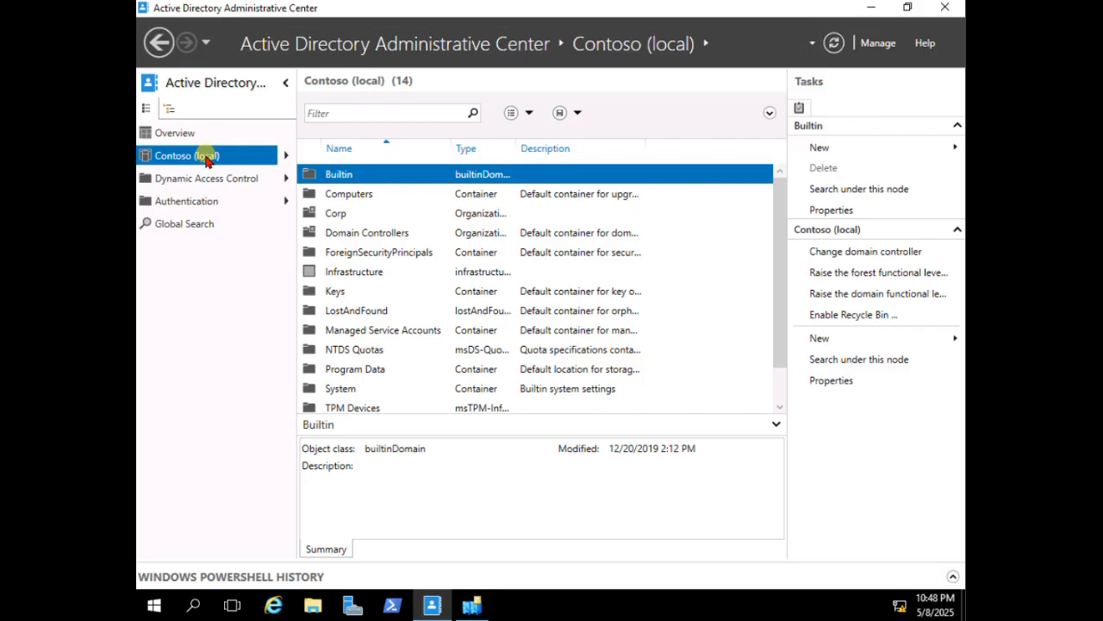
click(842, 316)
click(613, 360)
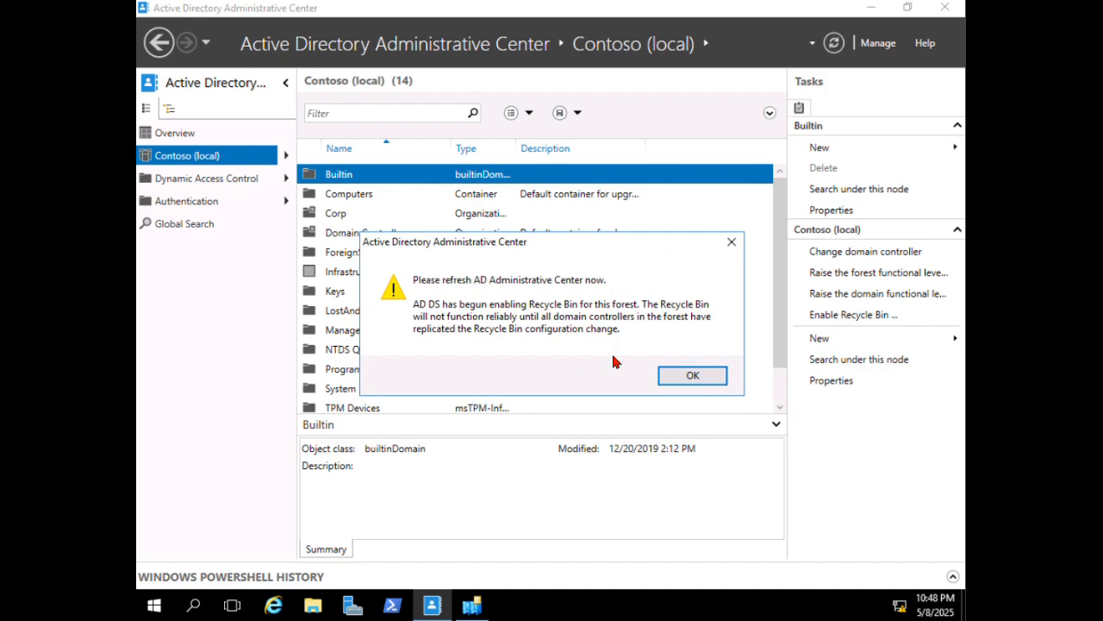
click(682, 382)
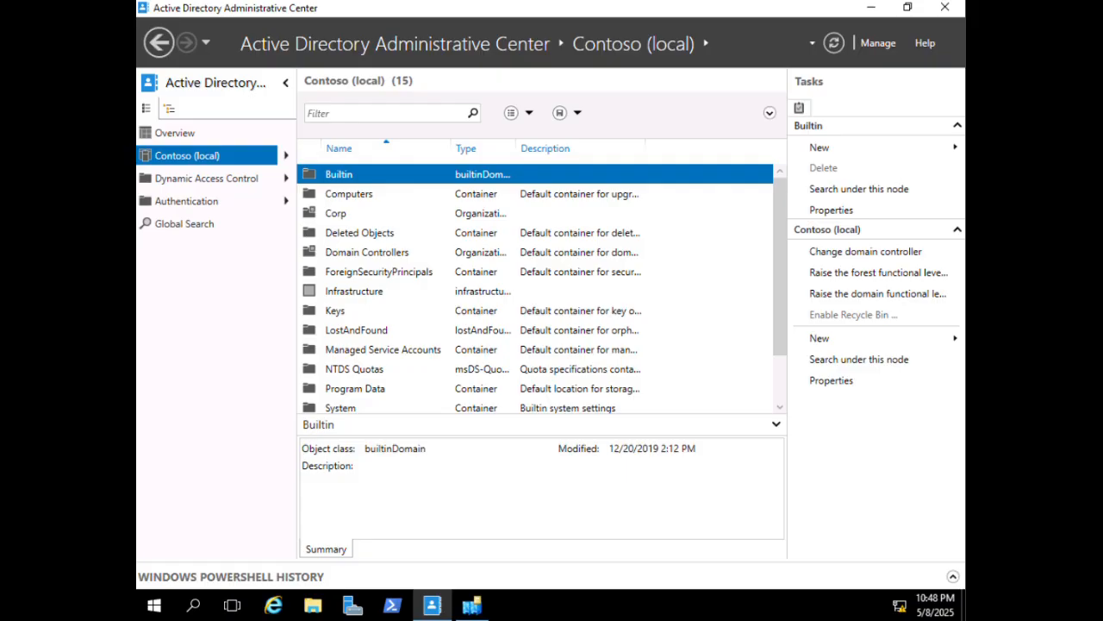
- Open Contoso > Corp > Users, filter by the first user's name, and delete that account
click(285, 160)
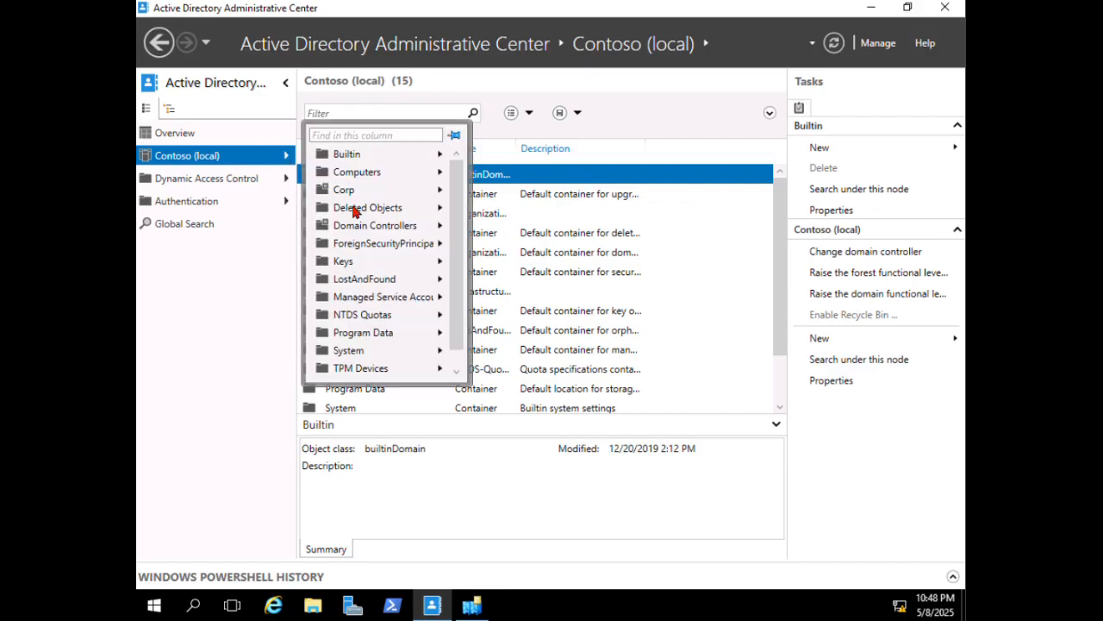
click(439, 191)
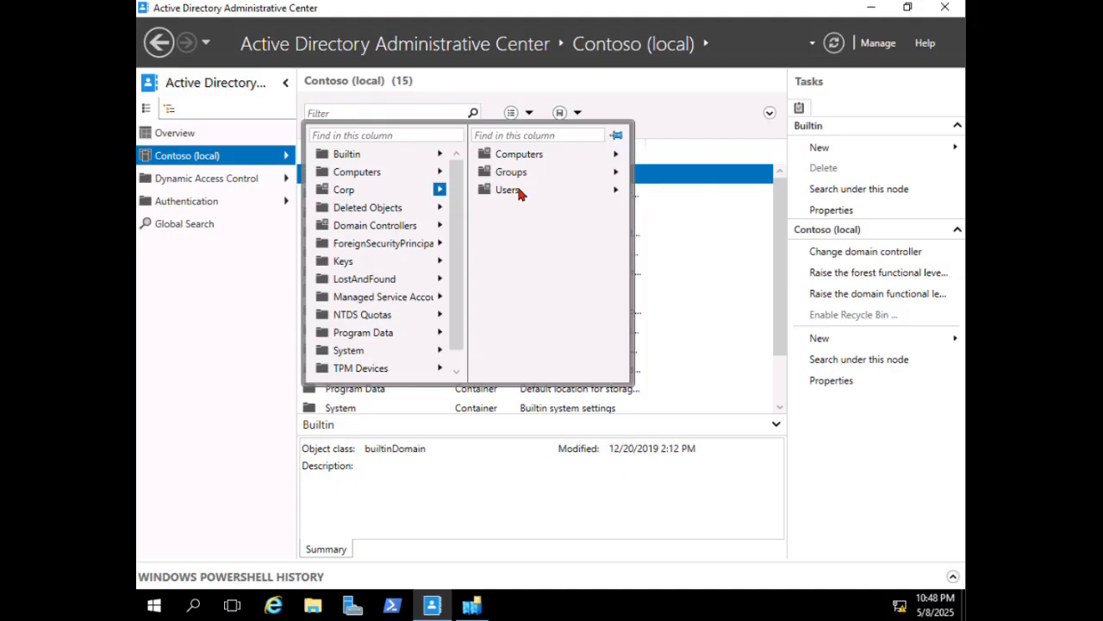
click(512, 193)
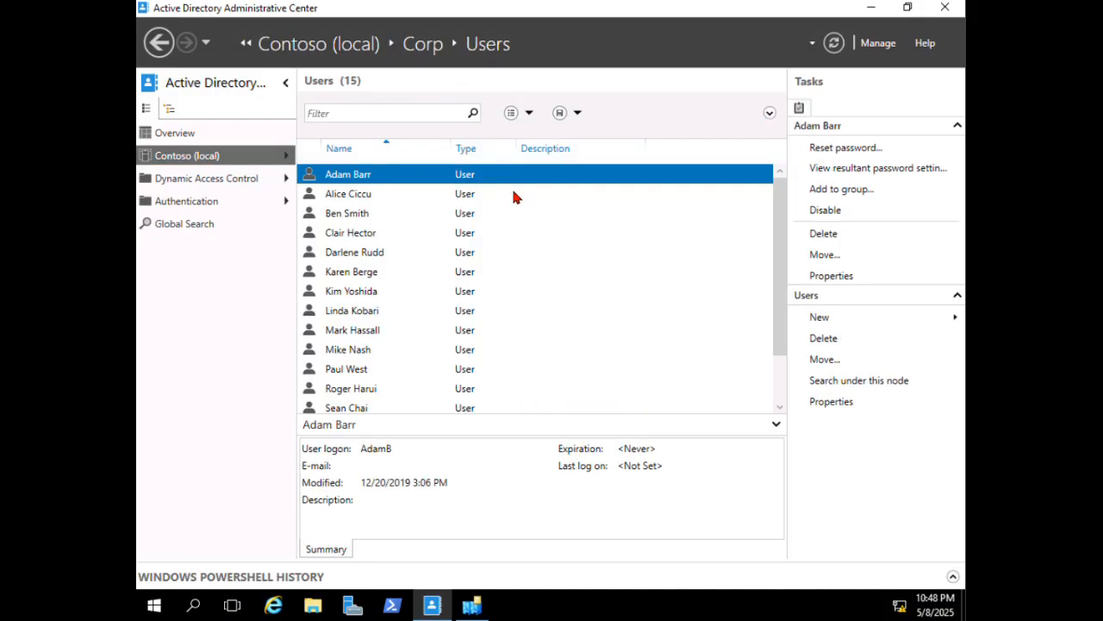
click(342, 111)
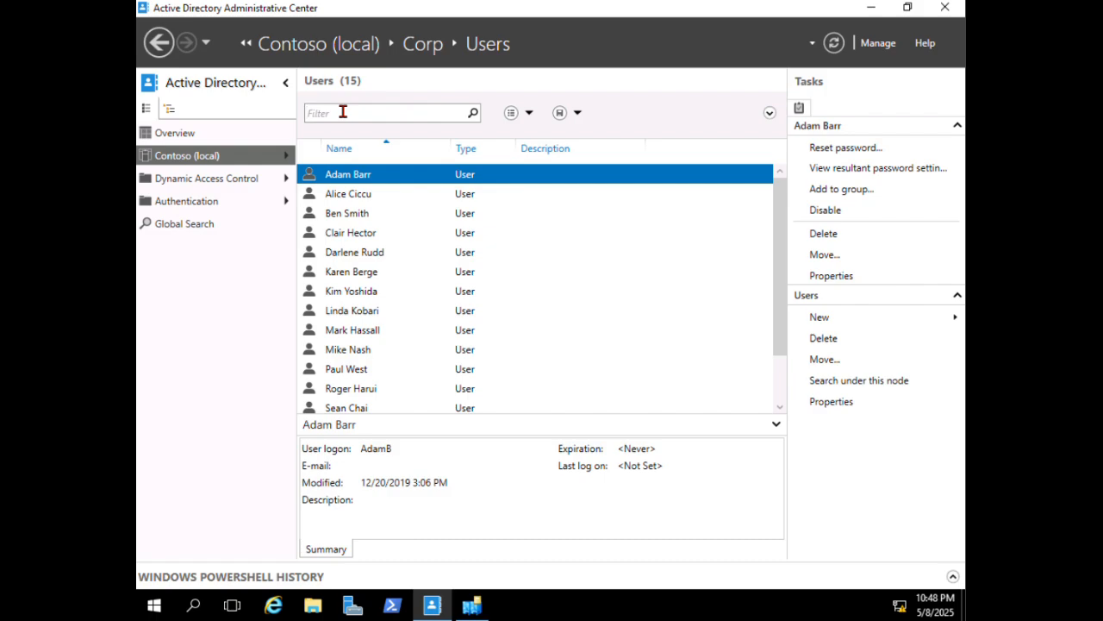
text(ben)
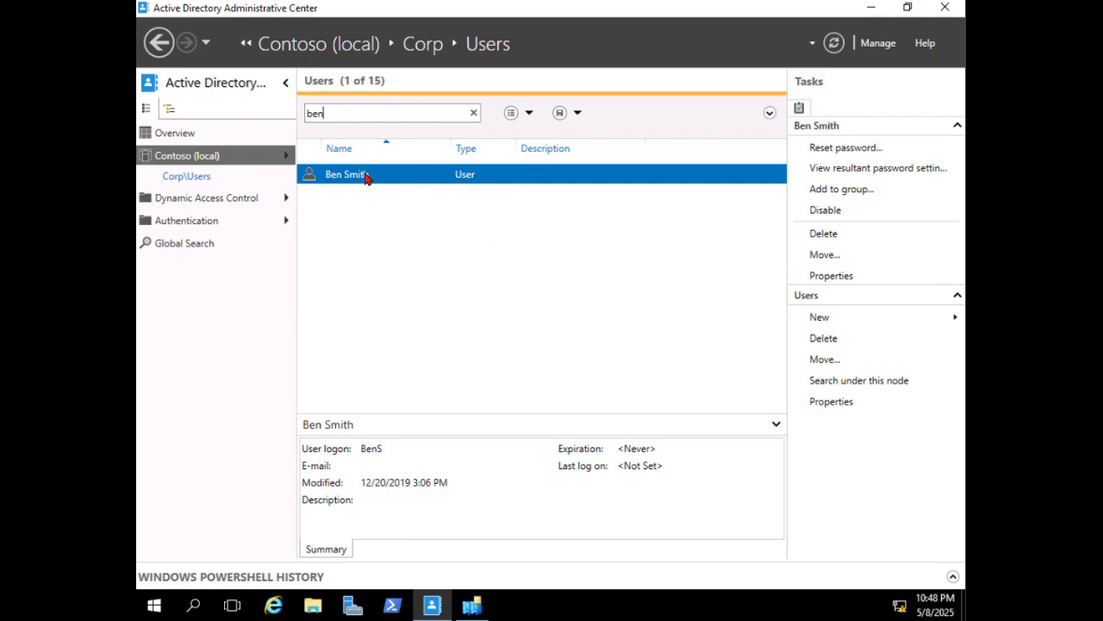
right_click(364, 176)
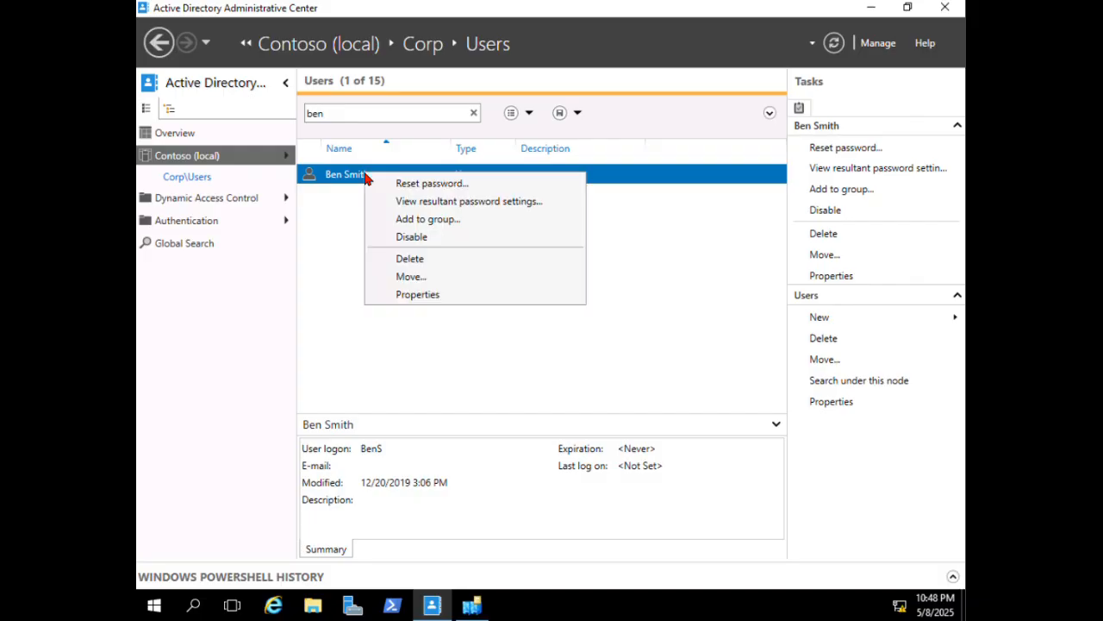
click(412, 258)
click(591, 359)
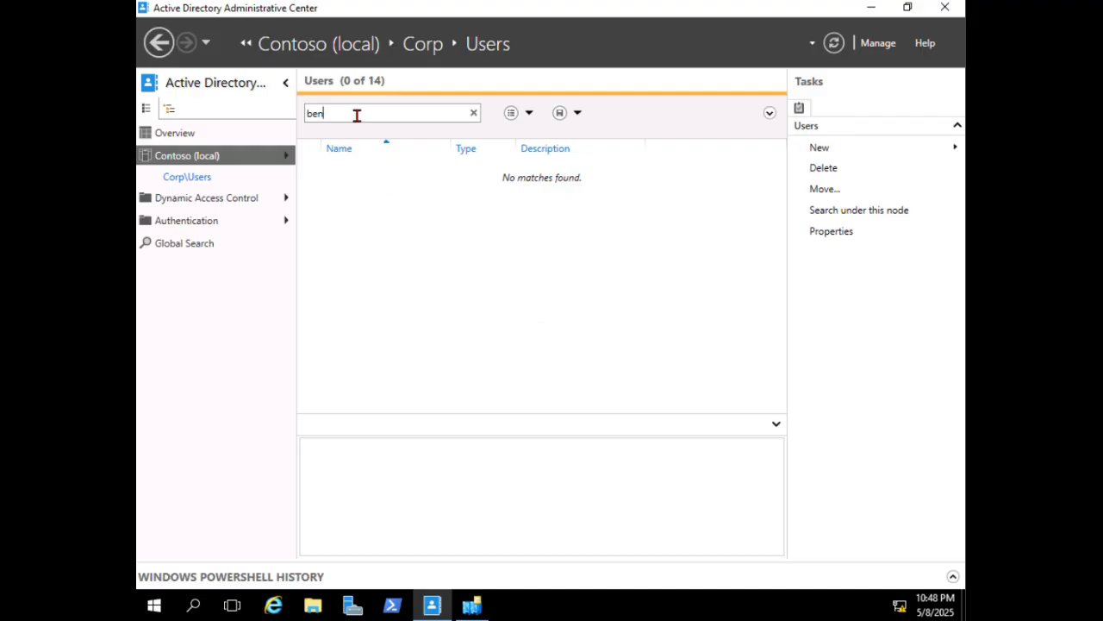
key(Tab)
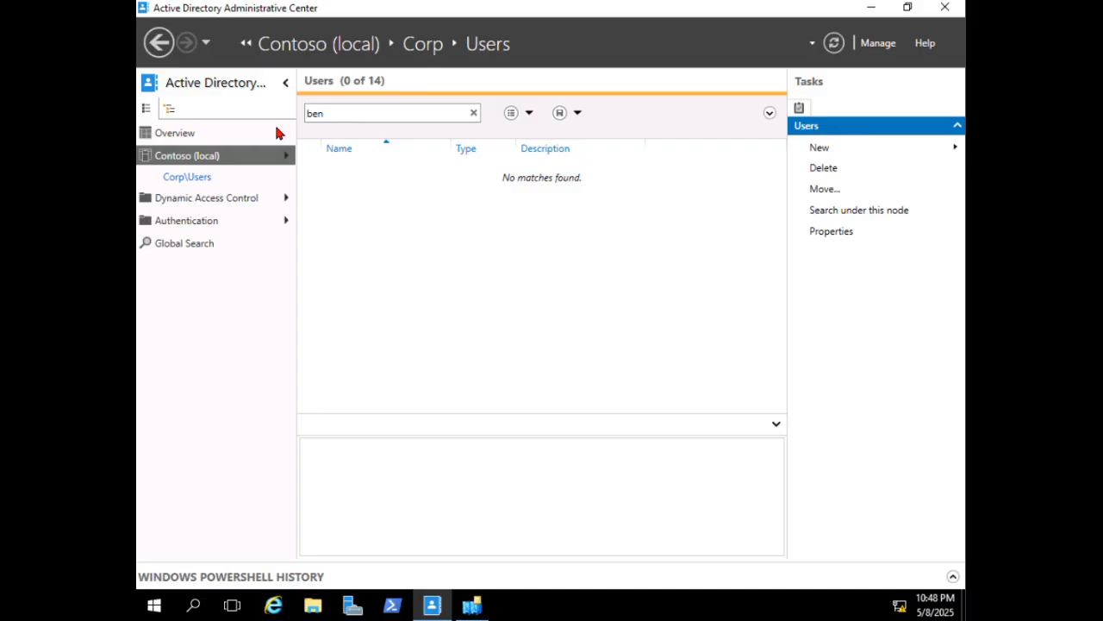
- Filter for the second user by name, delete that account, and clear the filter
click(333, 117)
double_click(316, 118)
text(mike)
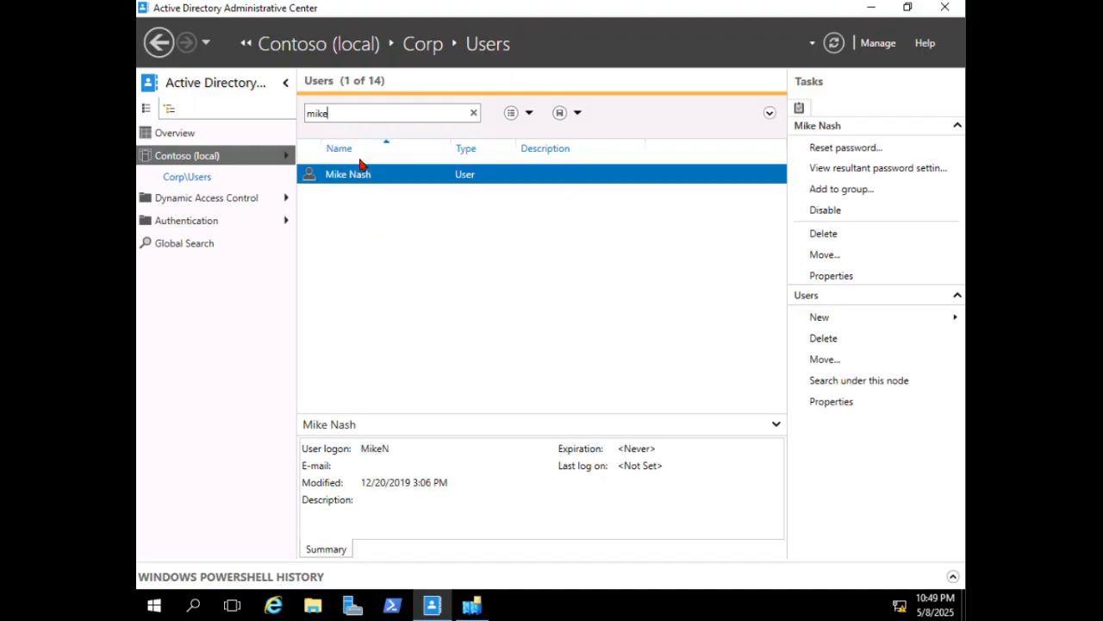
right_click(360, 173)
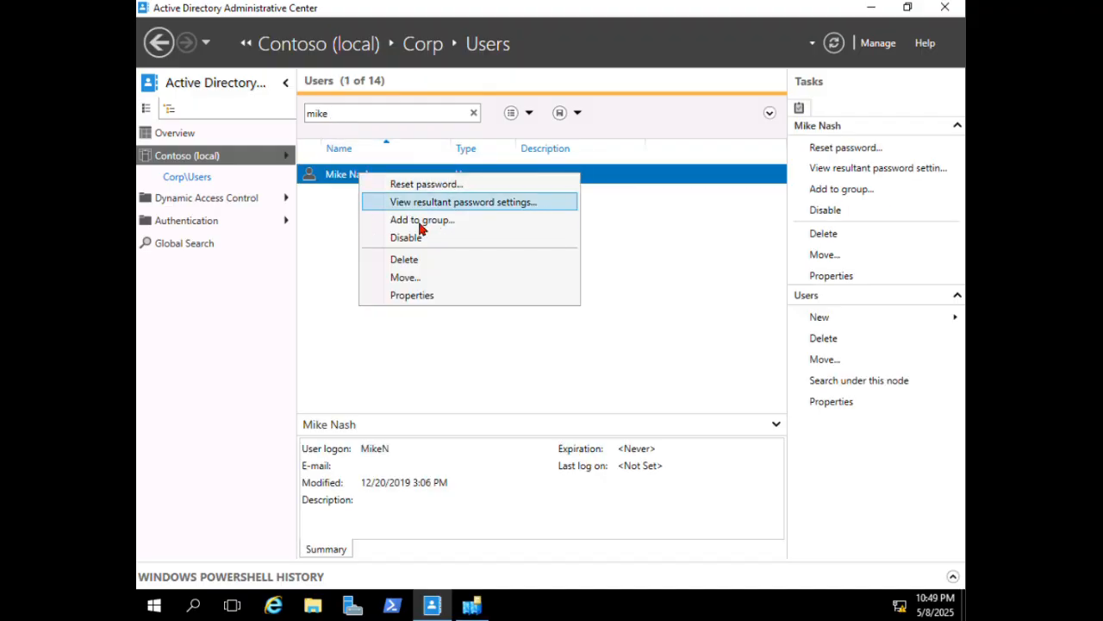
click(407, 260)
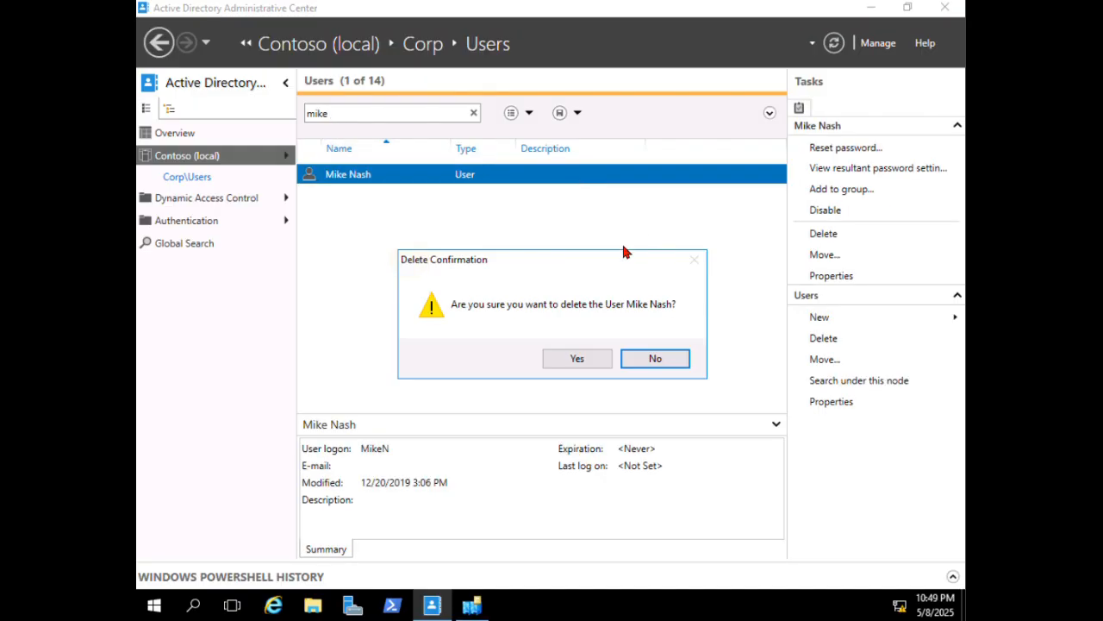
click(589, 360)
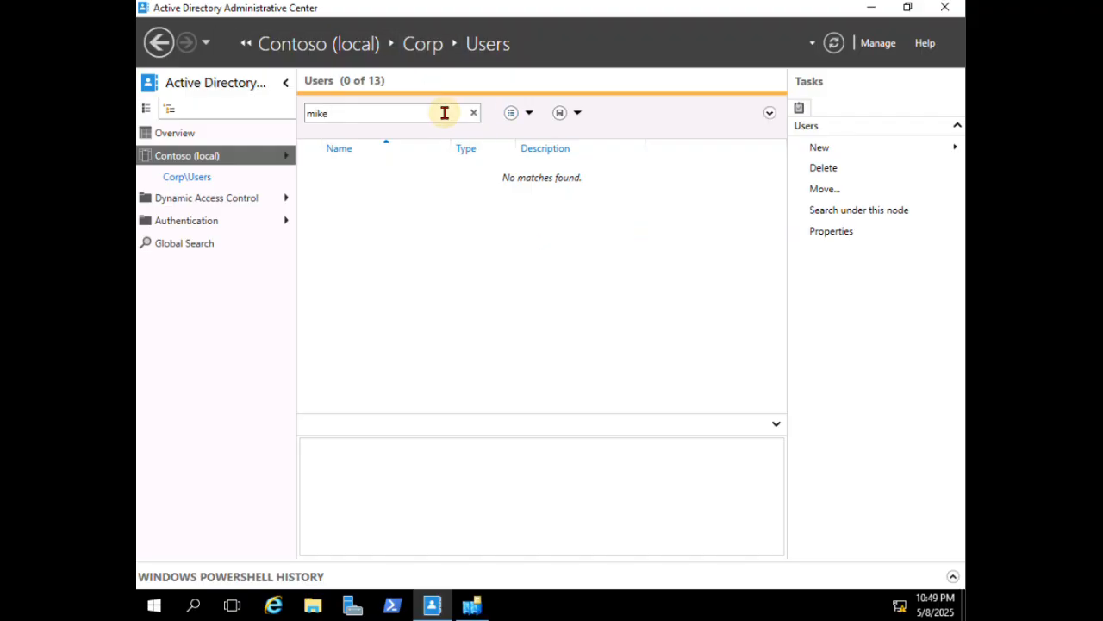
click(473, 114)
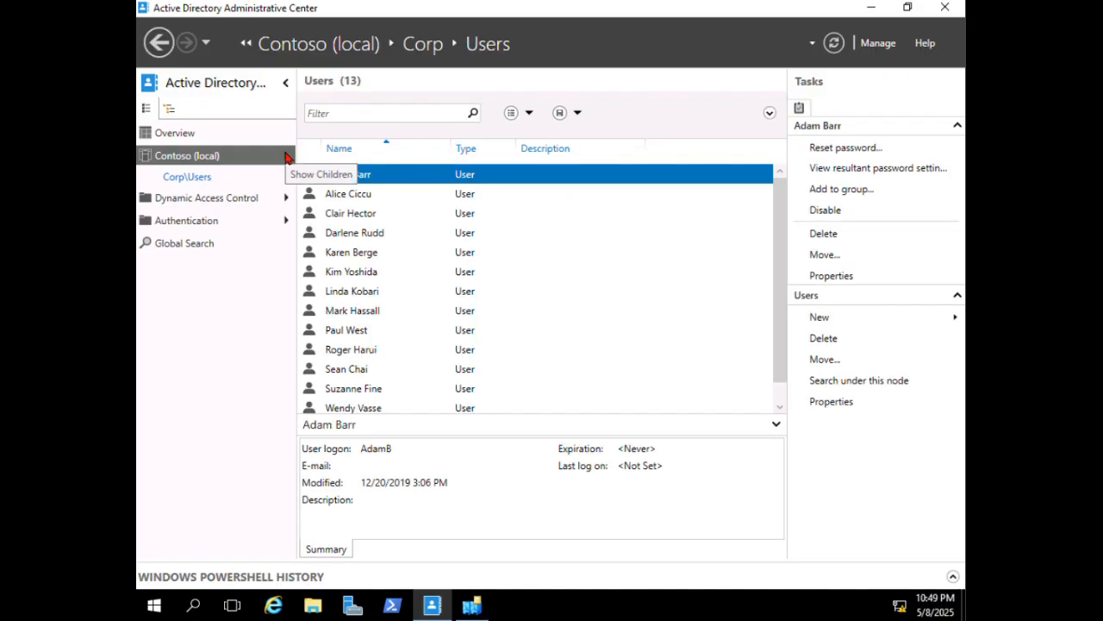
- Add a 'New York' organizational unit directly under the Contoso (local) domain
right_click(219, 163)
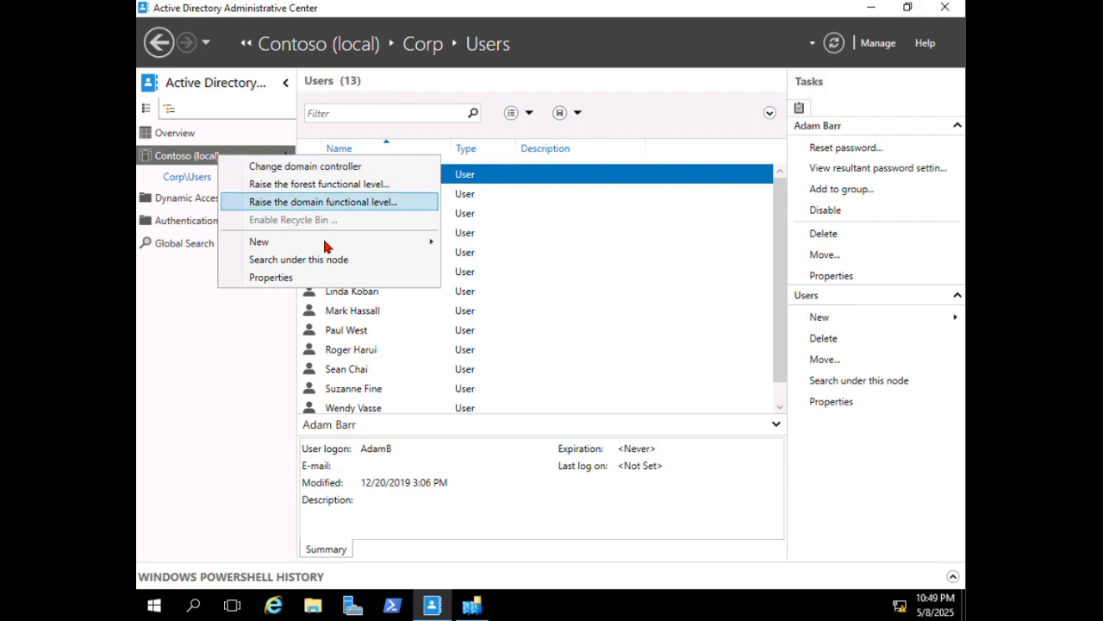
mouse_move(327, 245)
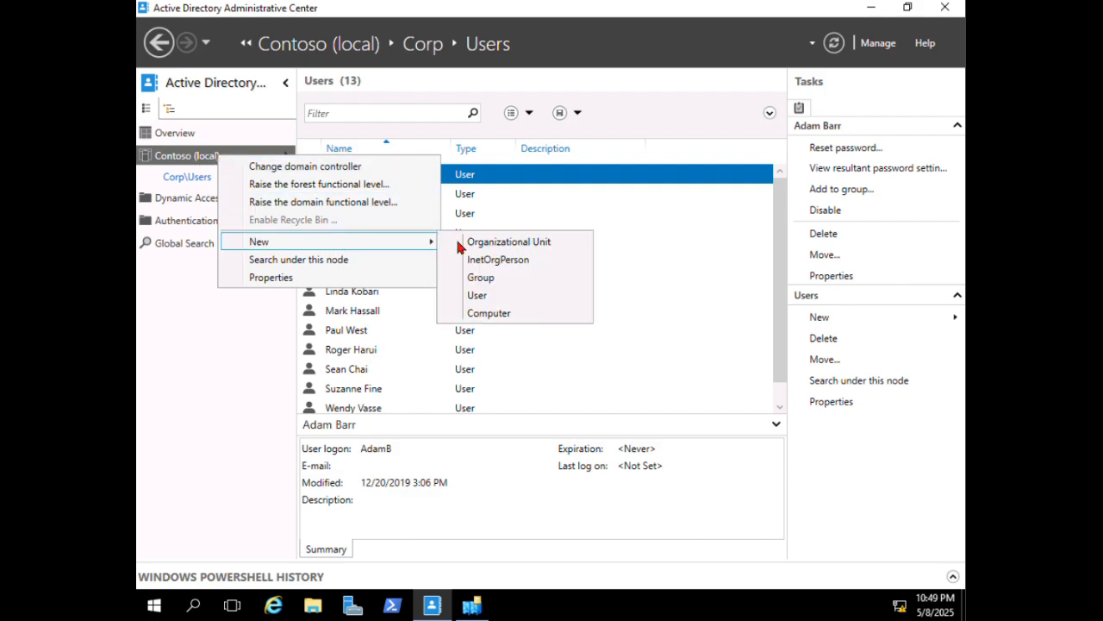
click(548, 245)
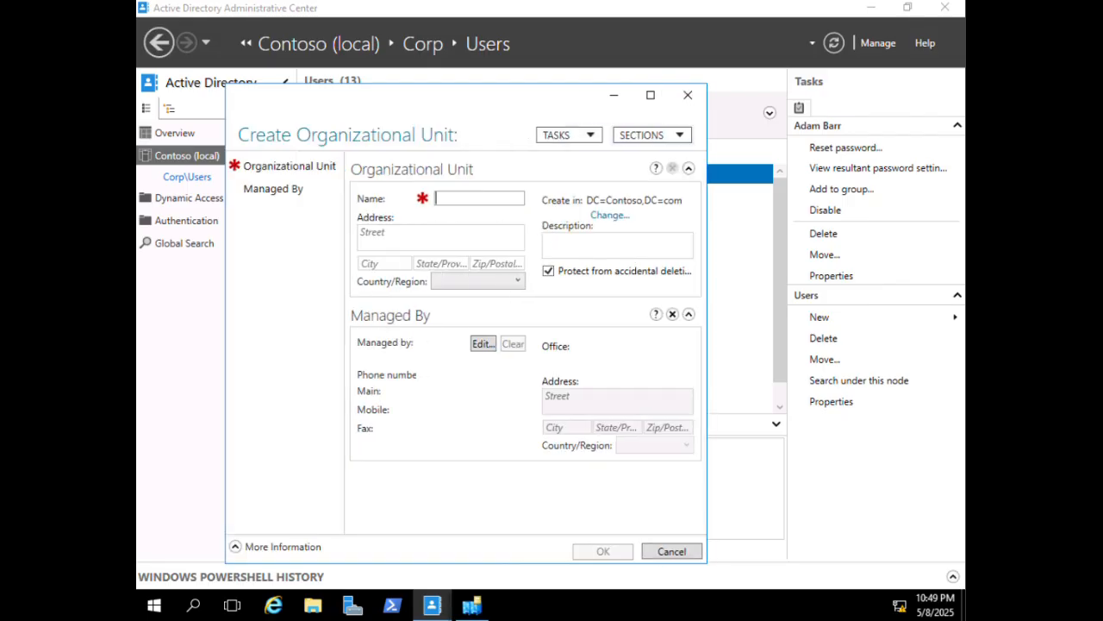
text(New York)
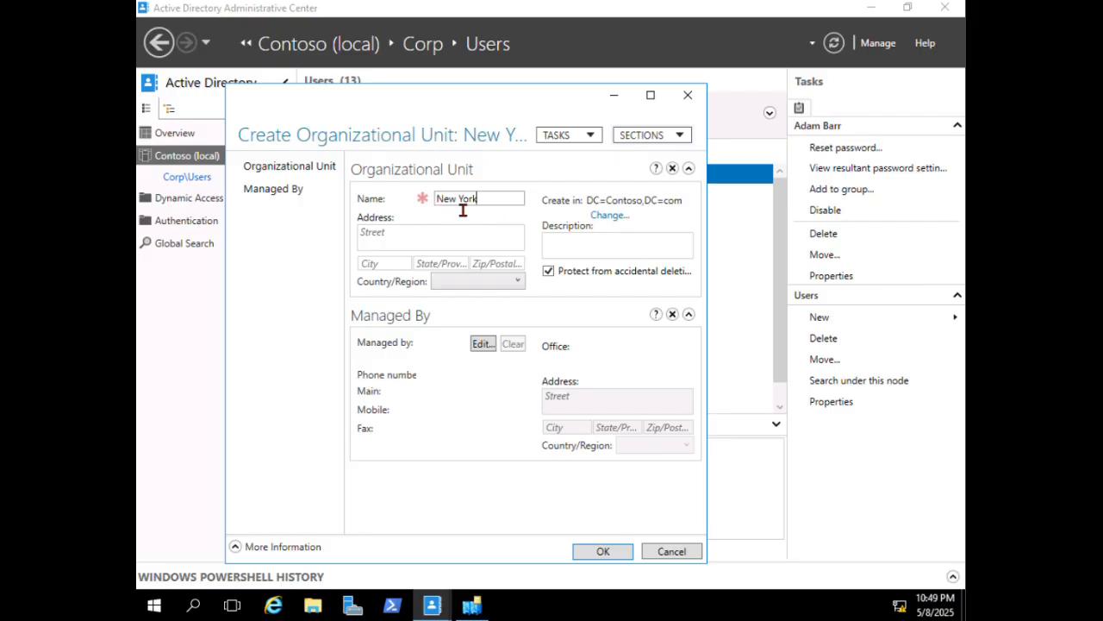
click(595, 552)
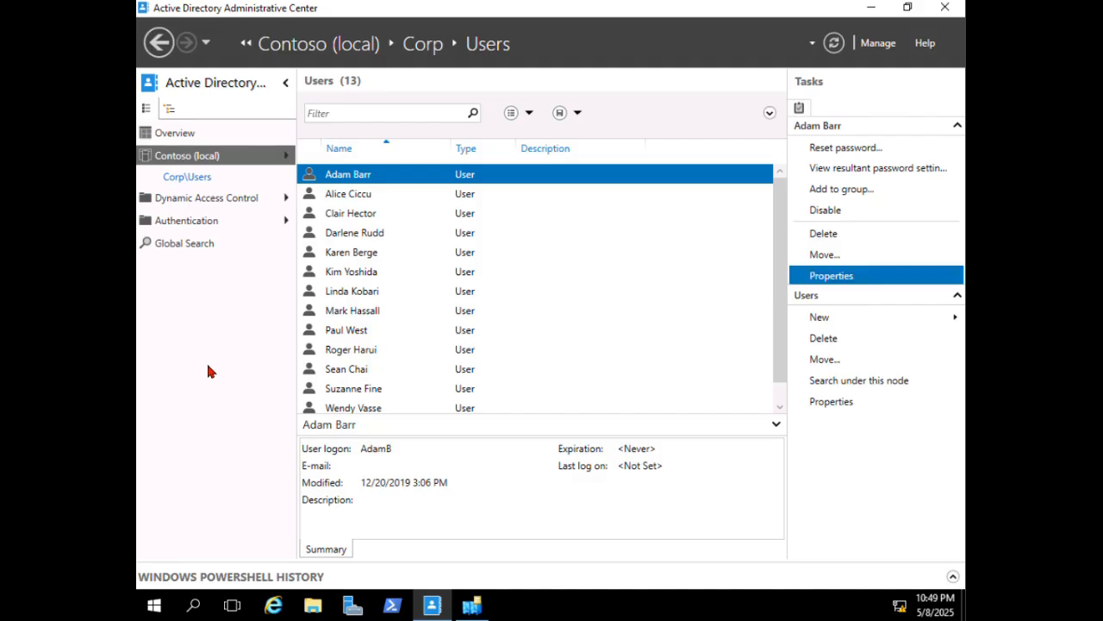
click(202, 160)
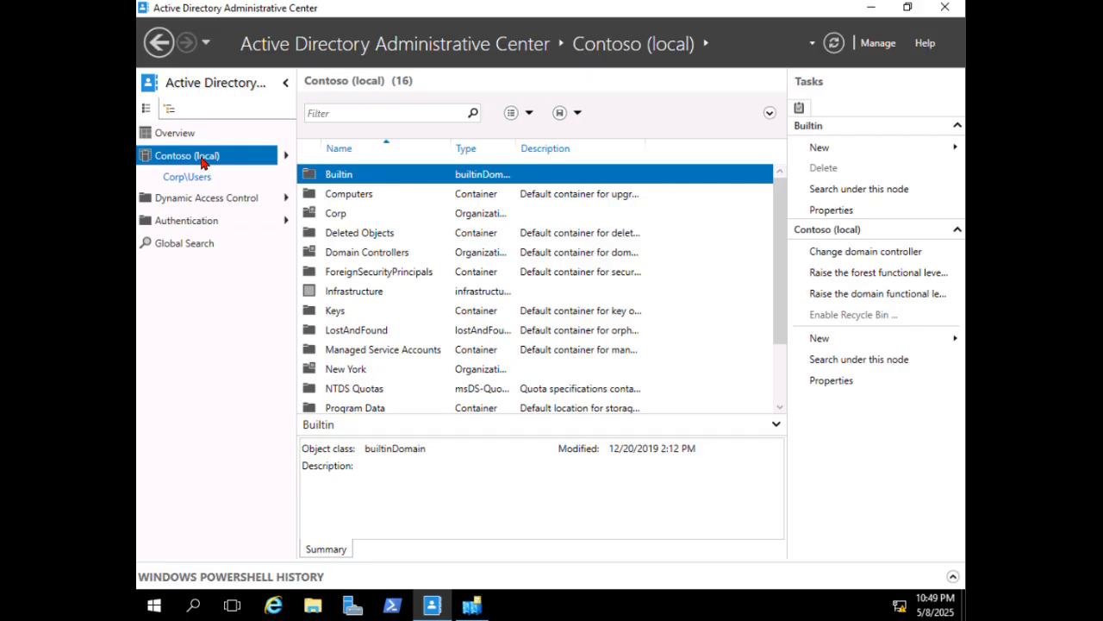
click(285, 155)
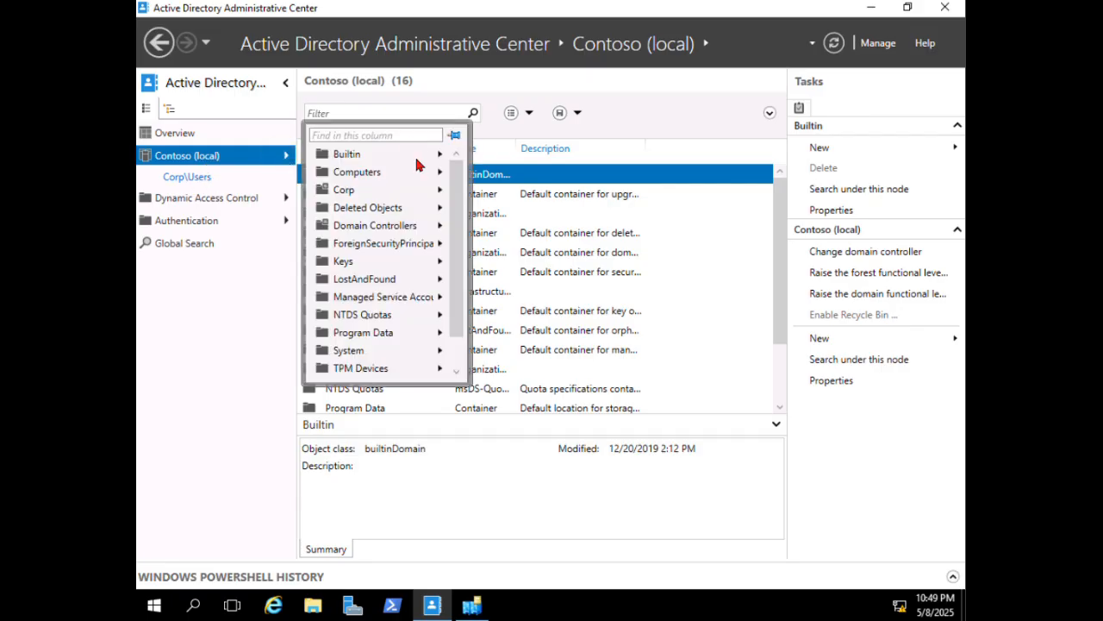
click(391, 208)
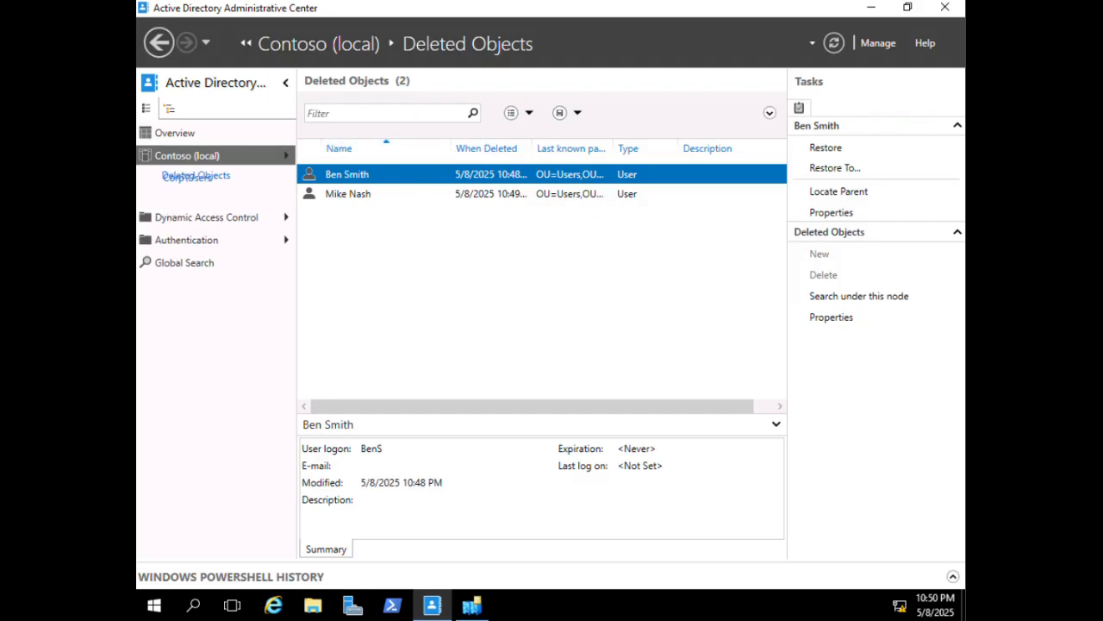
right_click(351, 177)
click(389, 183)
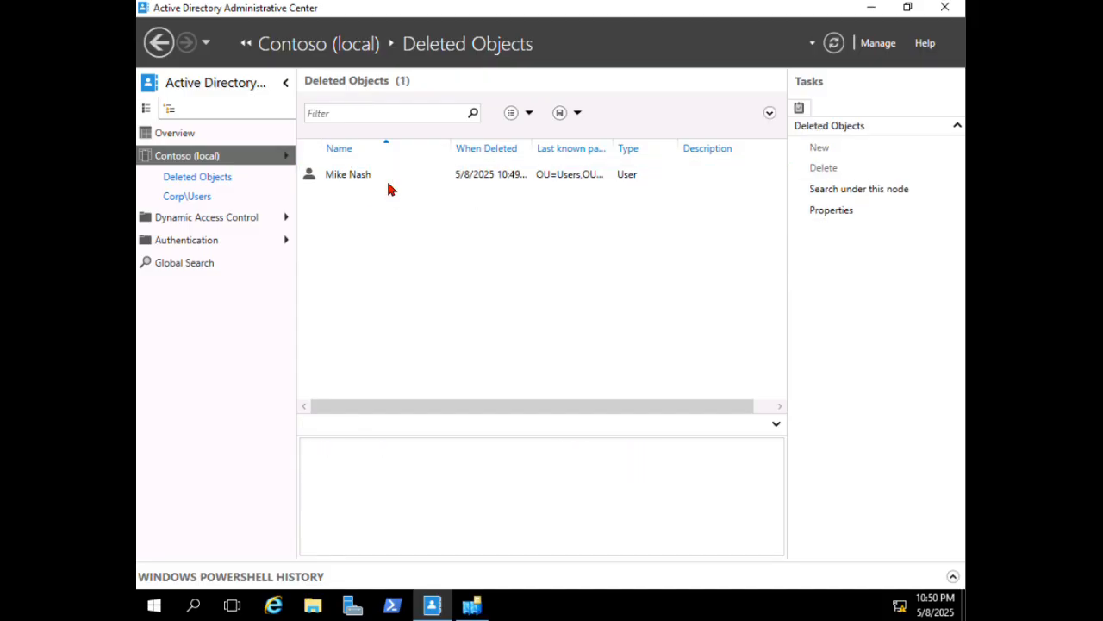
right_click(336, 181)
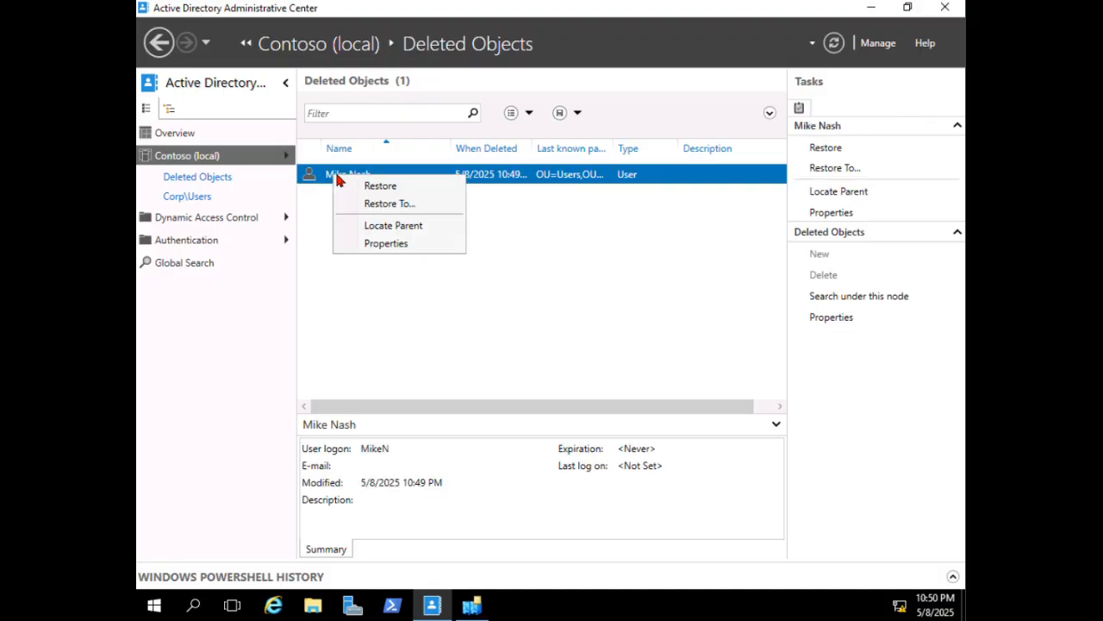
click(397, 204)
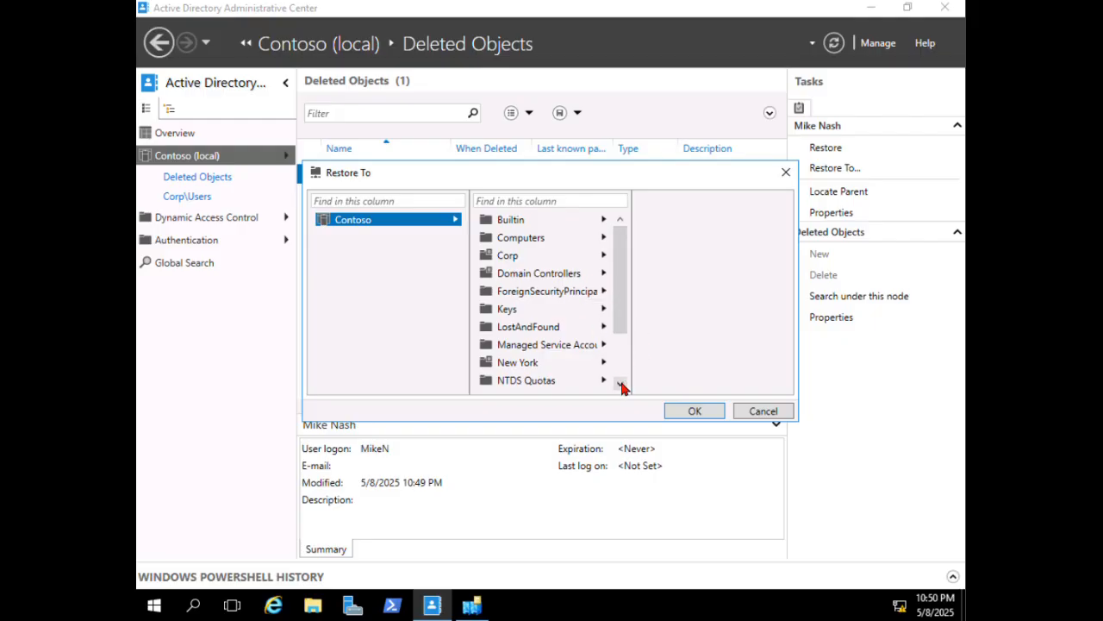
click(603, 257)
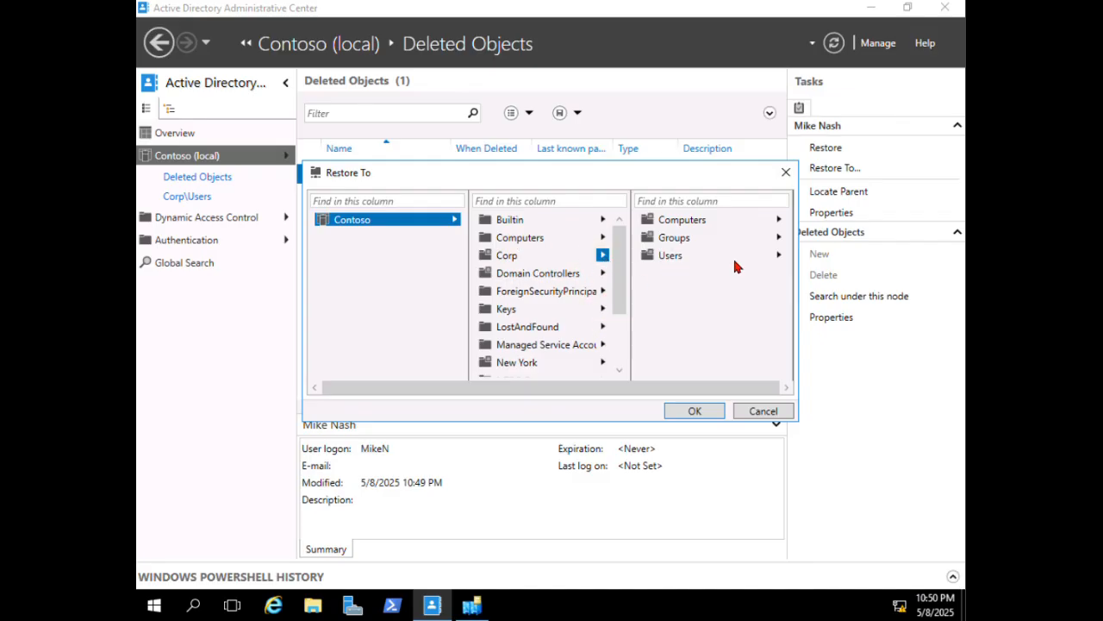
click(511, 364)
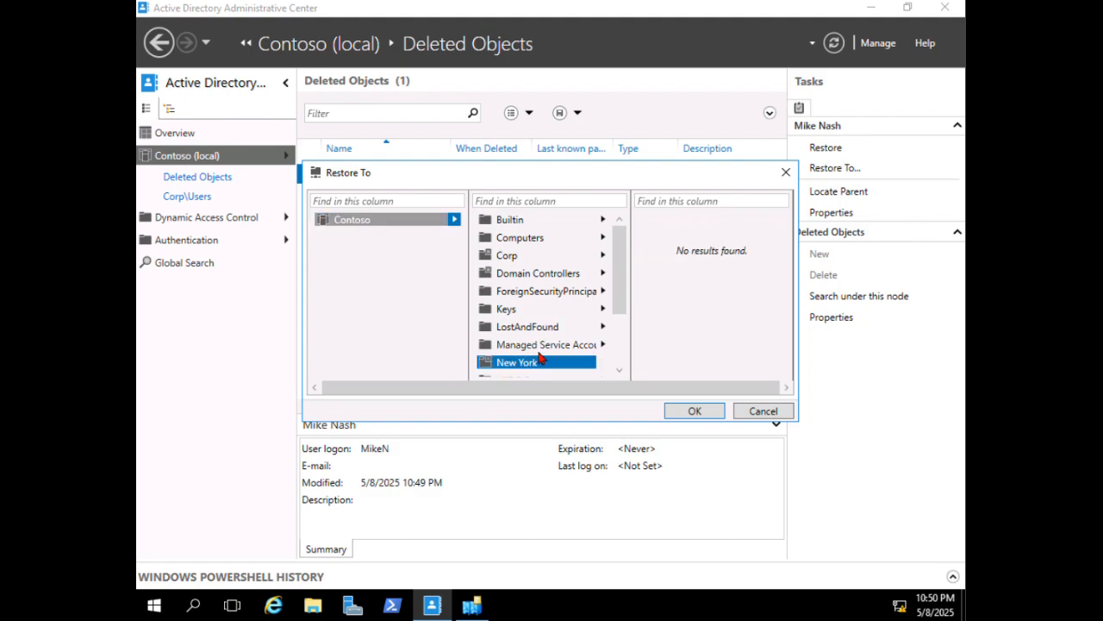
click(694, 411)
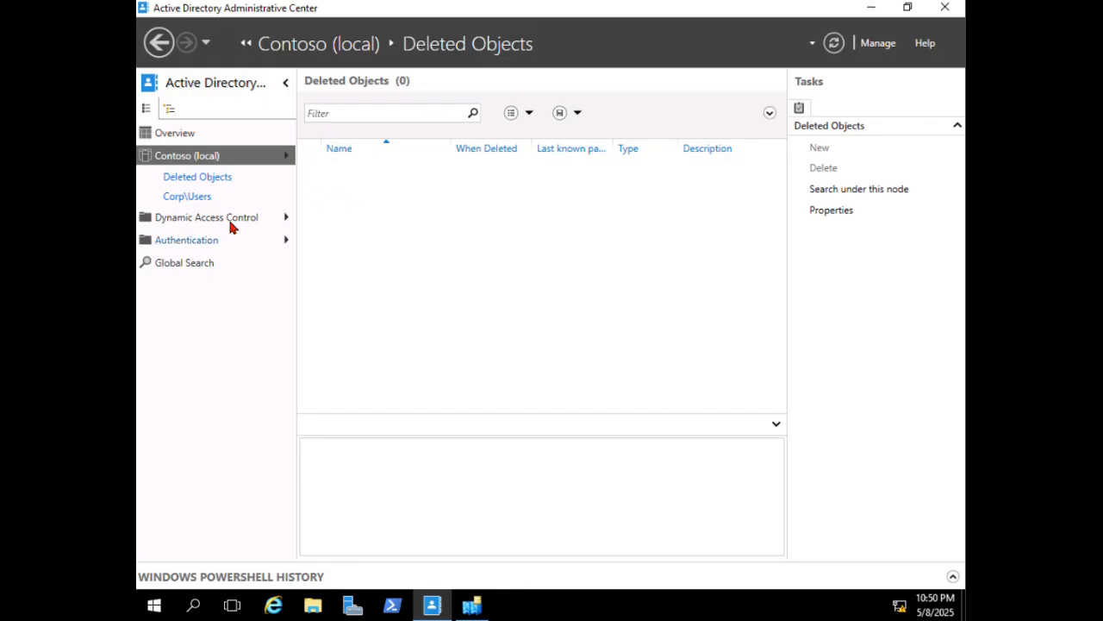
click(286, 155)
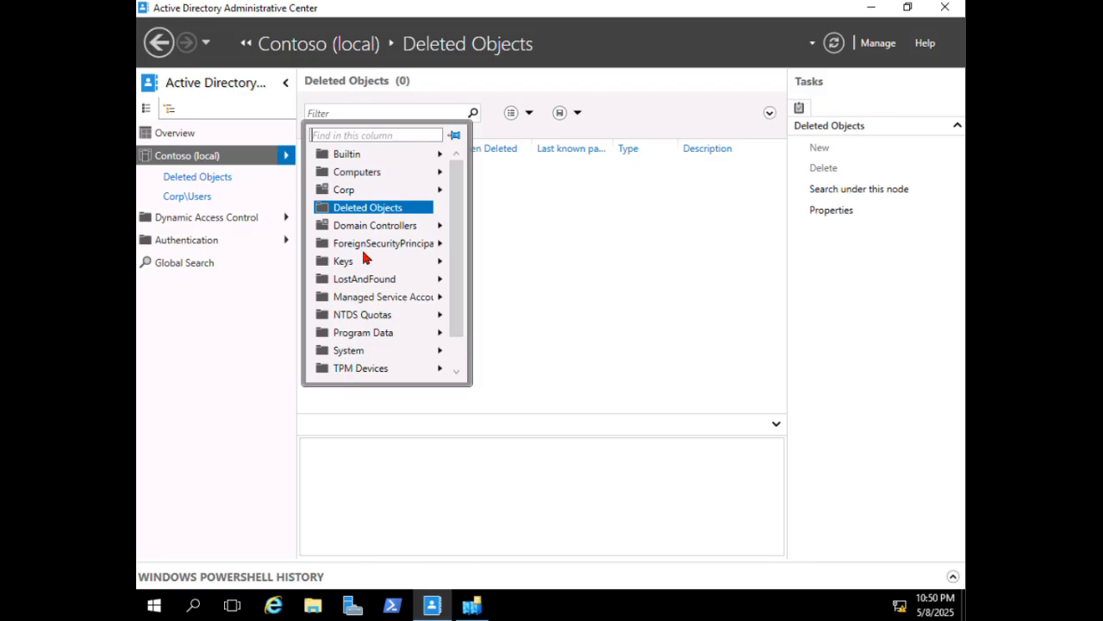
click(457, 372)
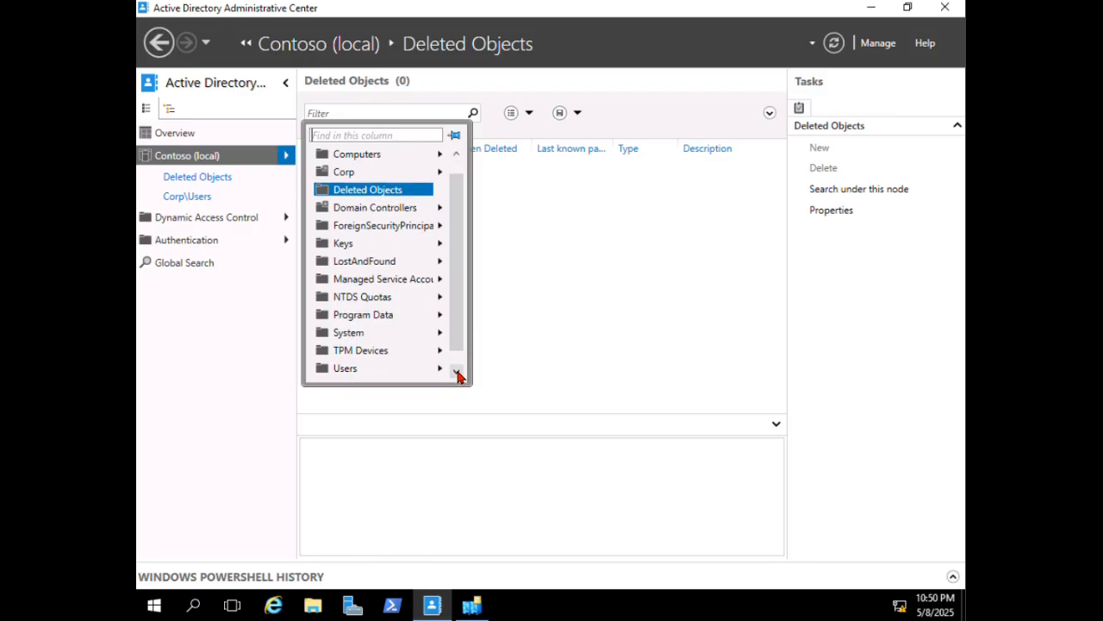
click(458, 372)
click(371, 366)
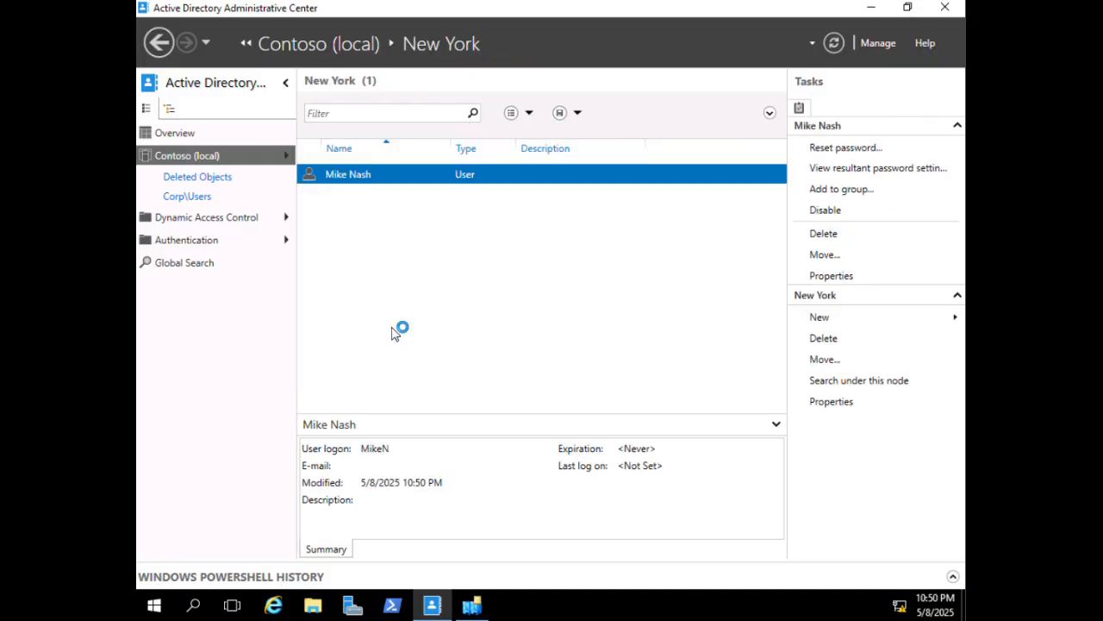
click(193, 197)
click(360, 115)
text(ben)
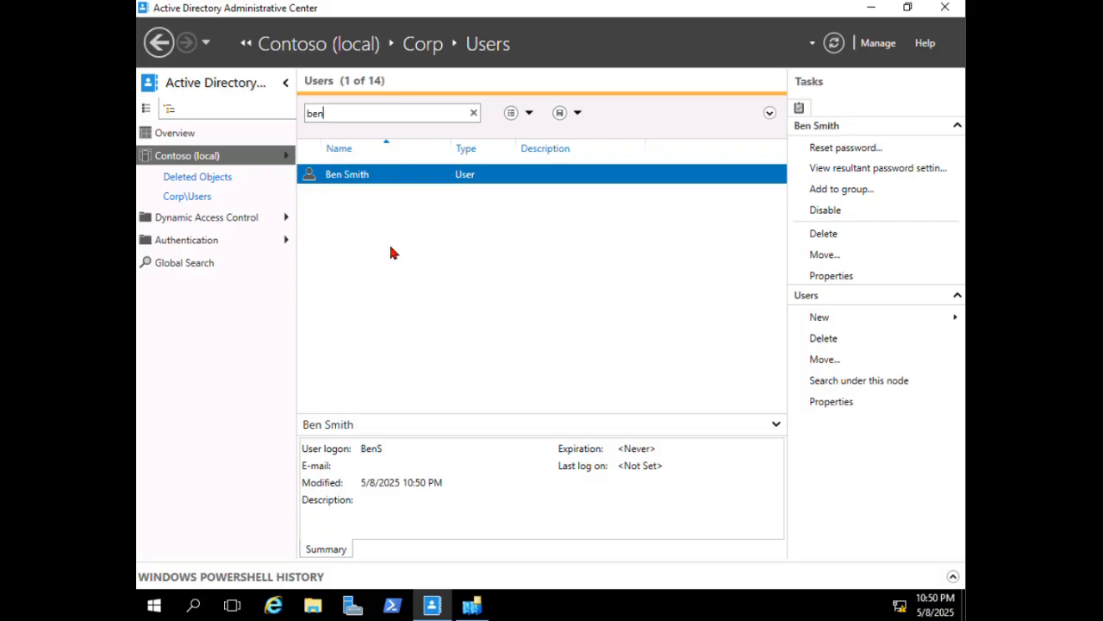
click(842, 189)
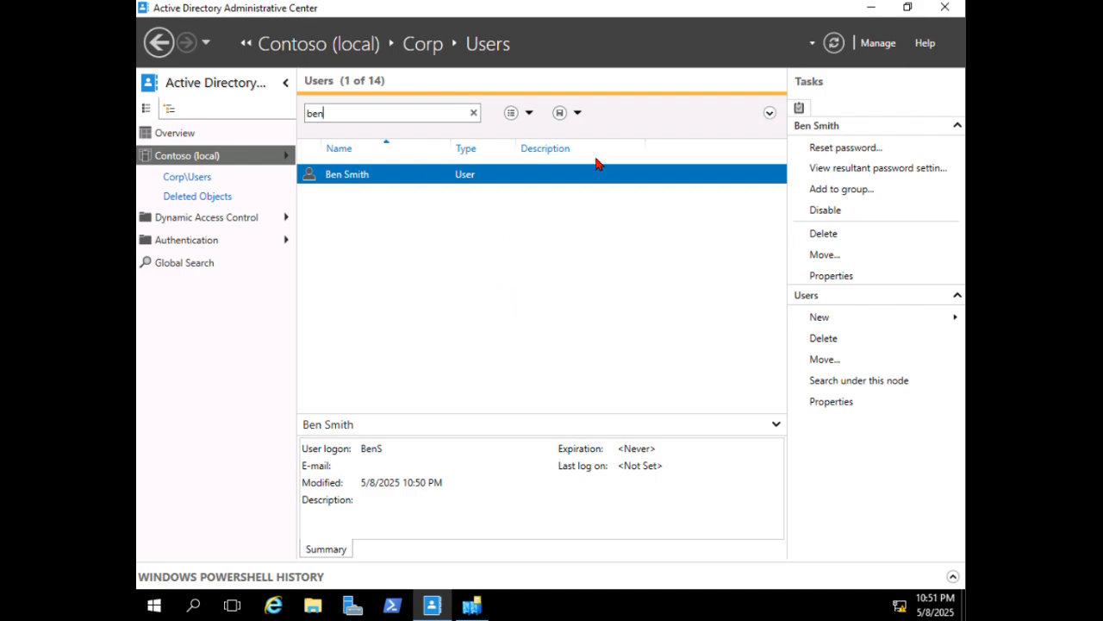
click(841, 189)
- Browse to Corp > Groups and try deleting it, dismissing the protection error
click(284, 158)
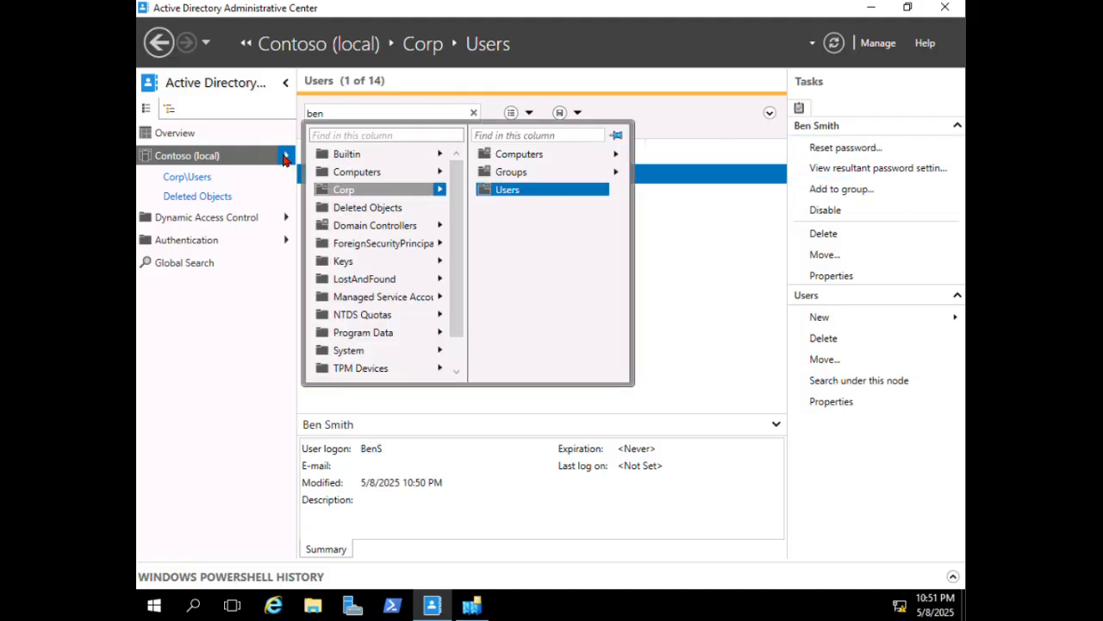
click(565, 172)
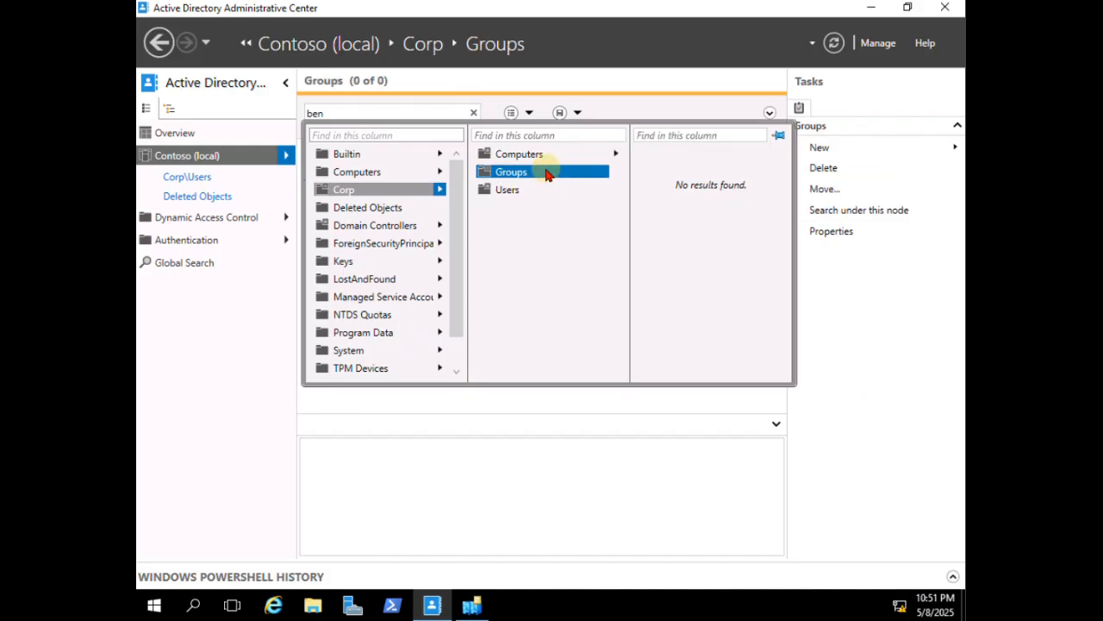
click(545, 173)
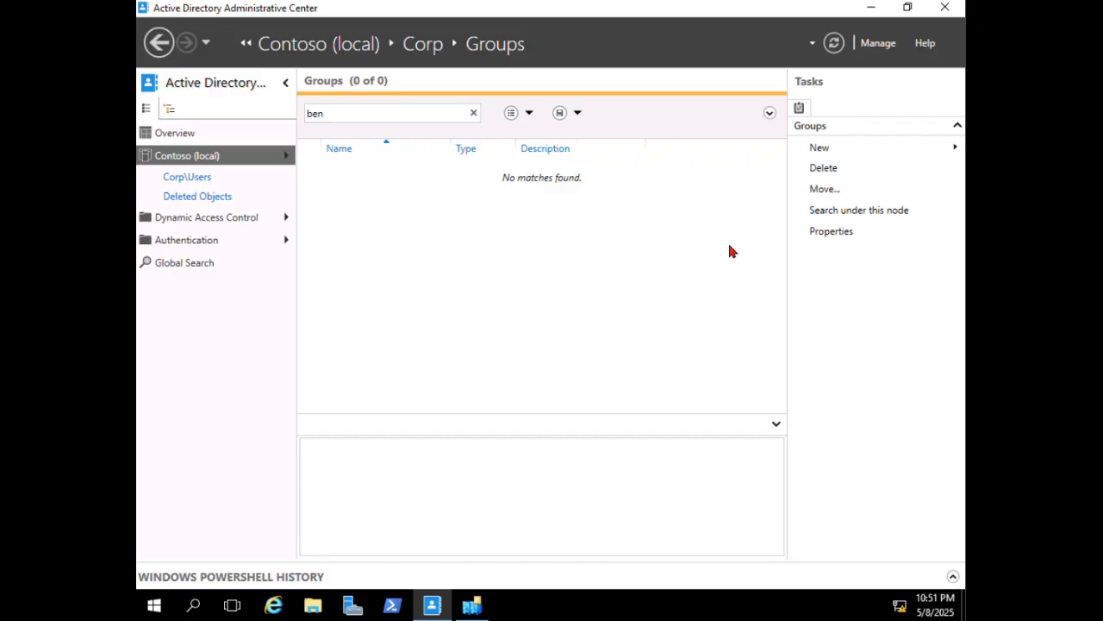
click(826, 170)
click(600, 358)
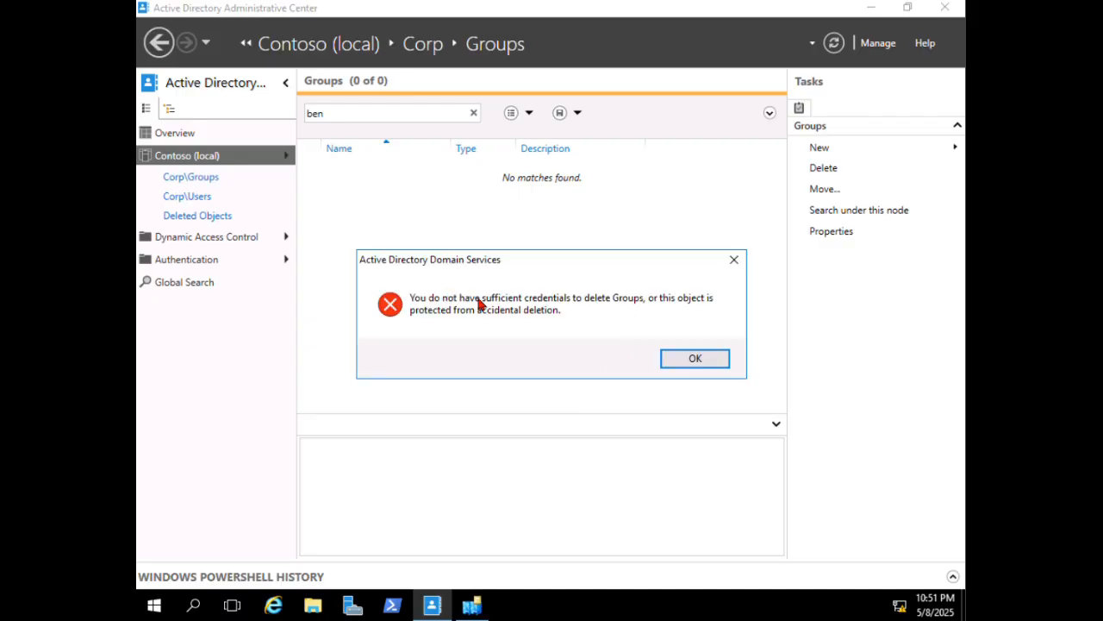
click(695, 360)
- Clear Protect from accidental deletion on Groups, then delete it and confirm
click(832, 233)
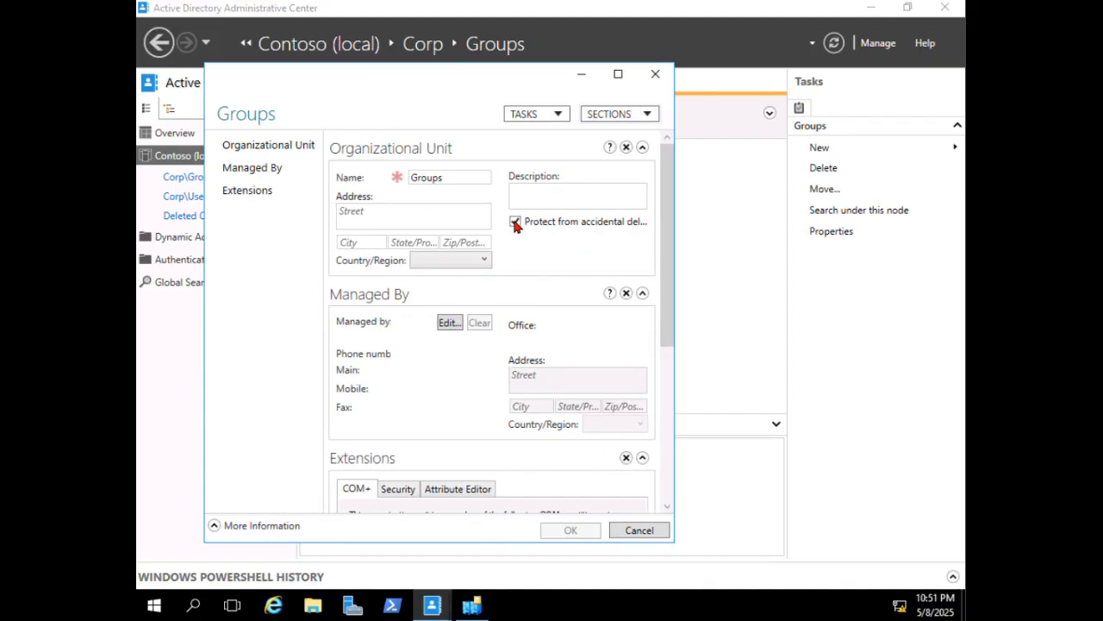
click(514, 222)
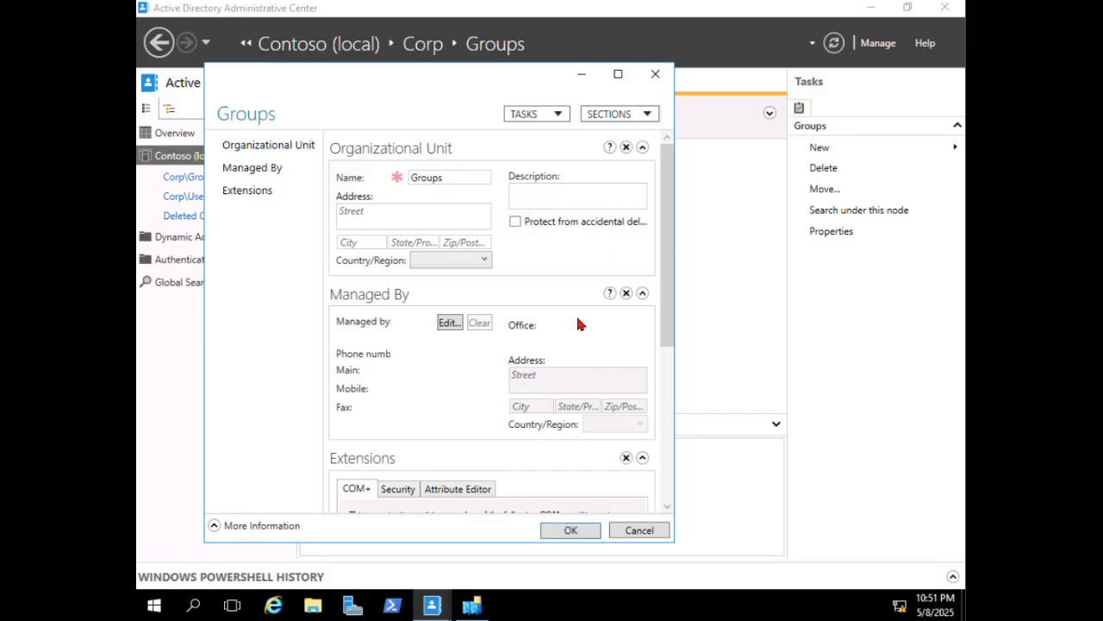
click(559, 529)
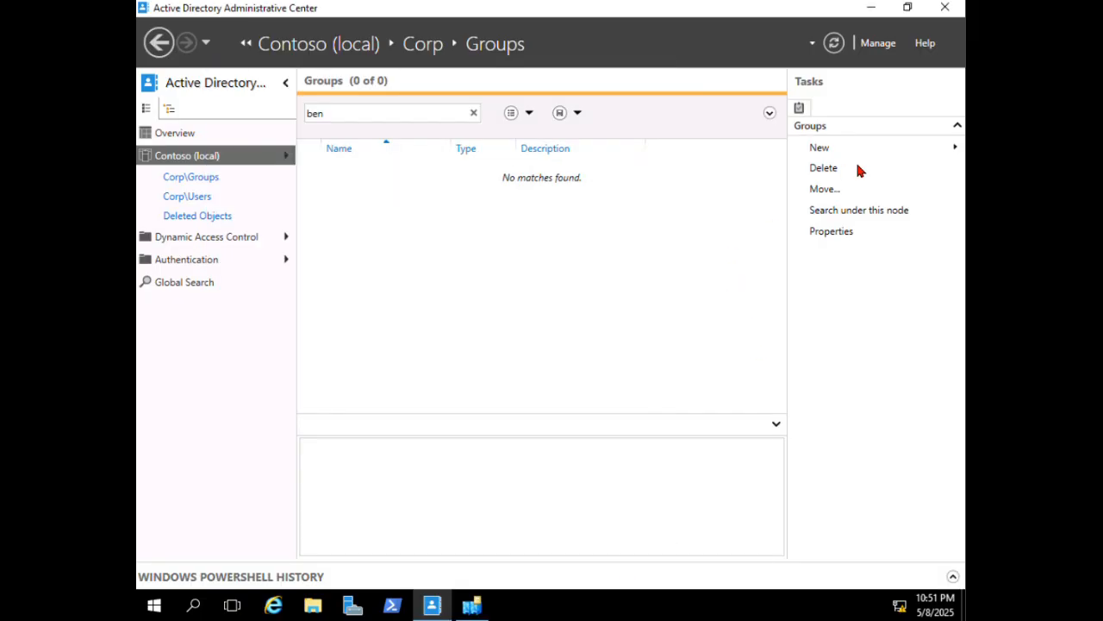
click(818, 171)
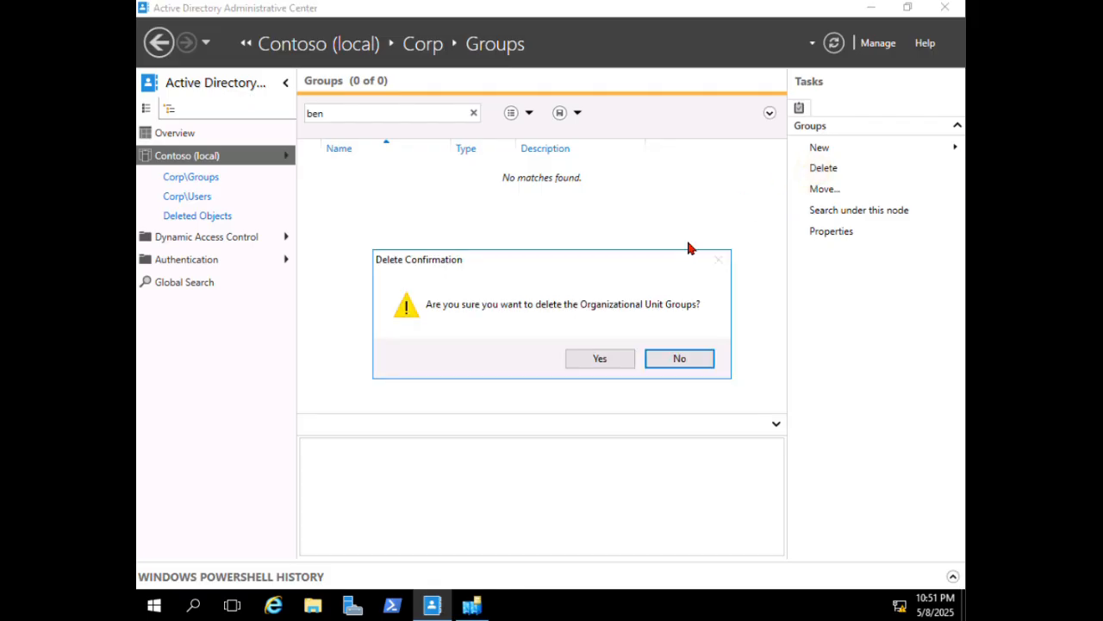
click(584, 357)
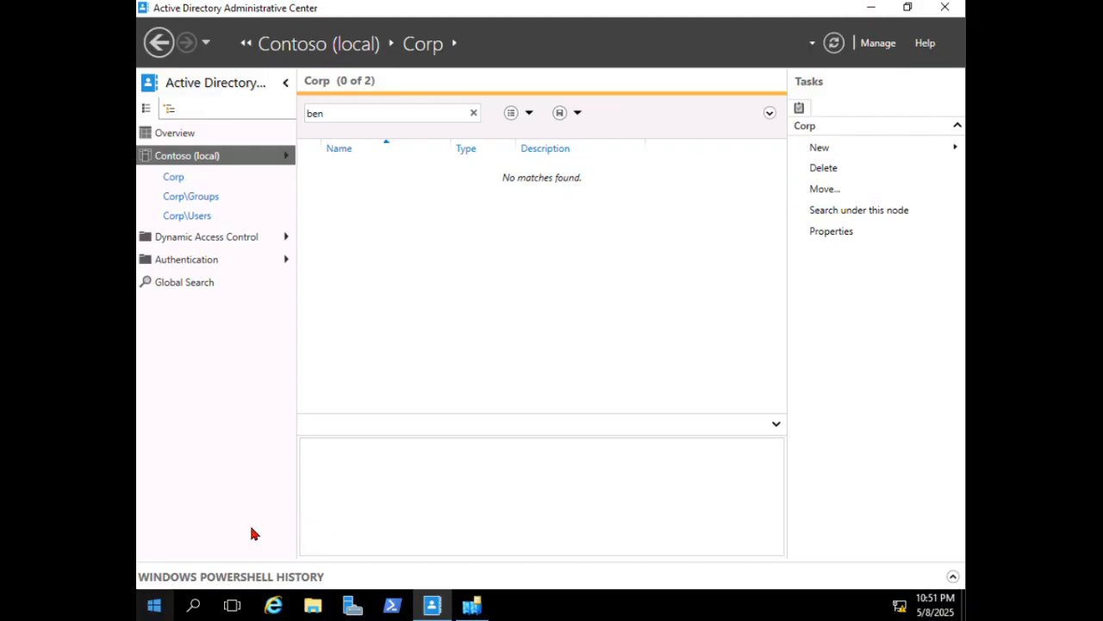
- Launch Active Directory Users and Computers and expand Contoso.com down to Corp
click(153, 605)
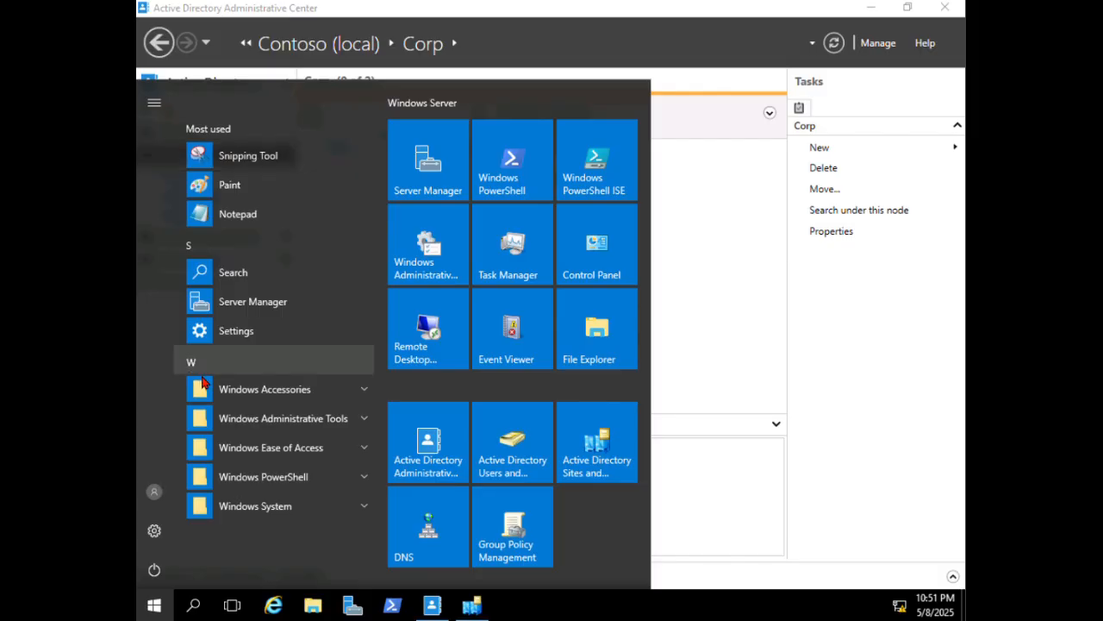
click(358, 419)
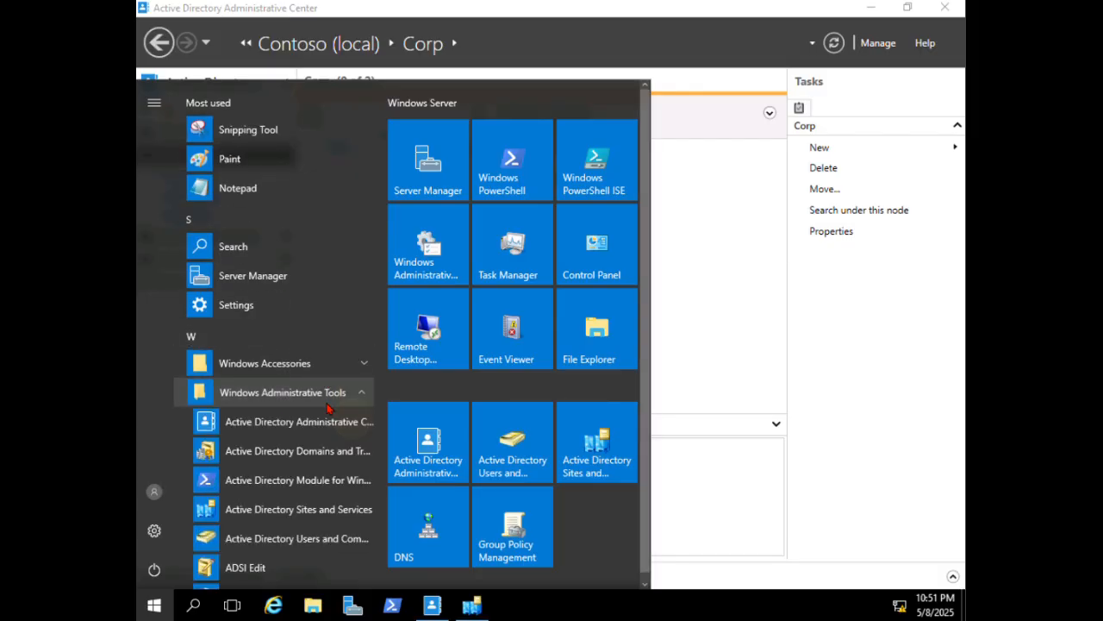
click(295, 538)
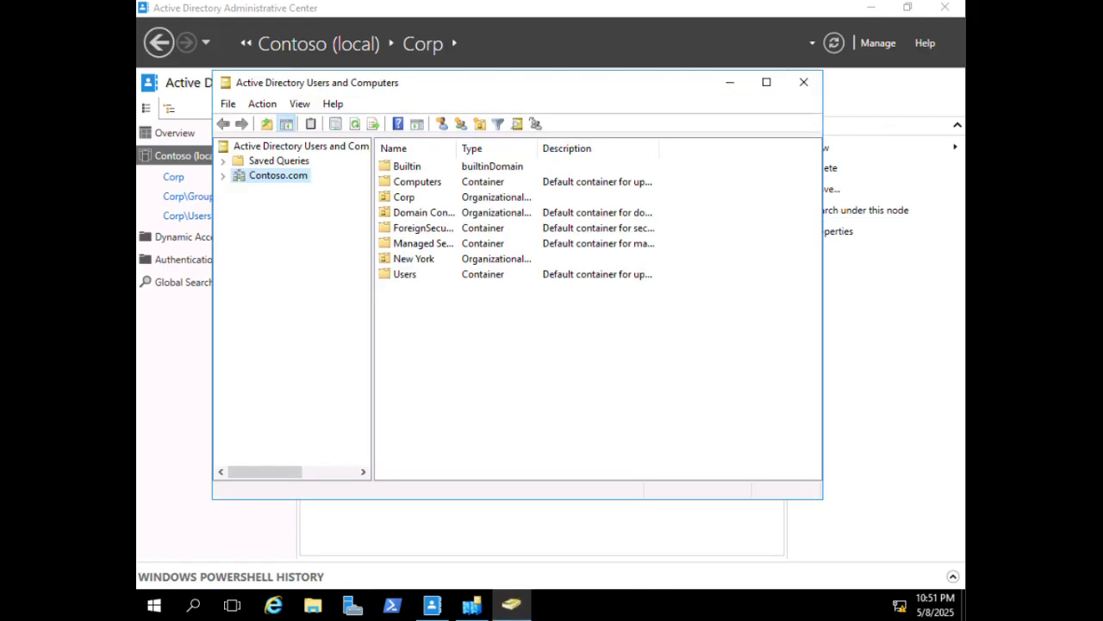
click(221, 175)
click(238, 219)
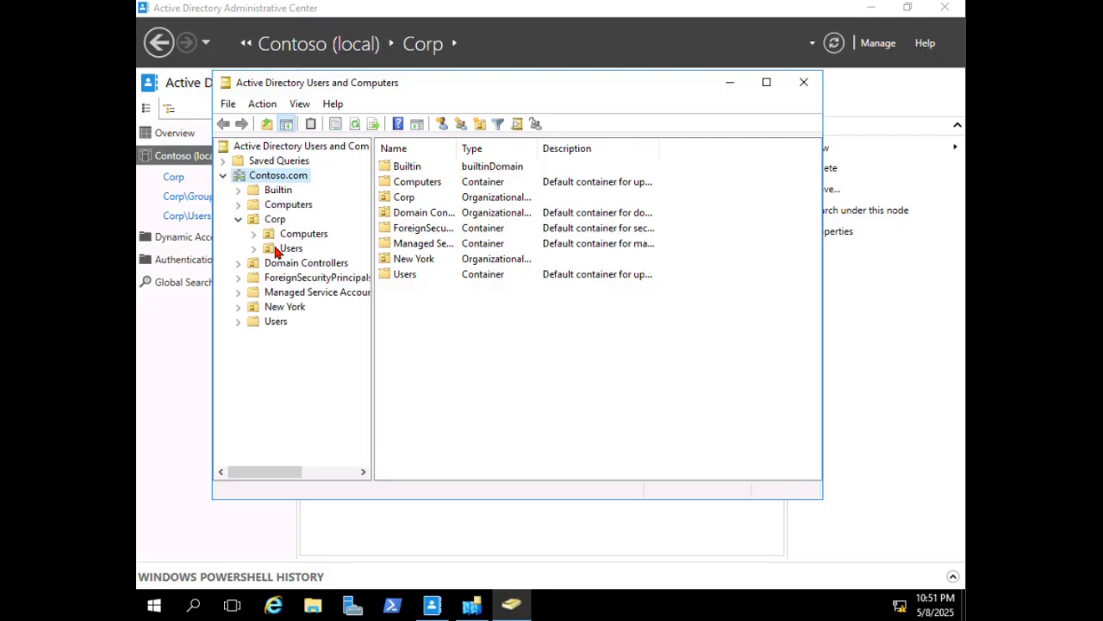
- Inspect the Computers OU properties and close them unchanged
right_click(296, 234)
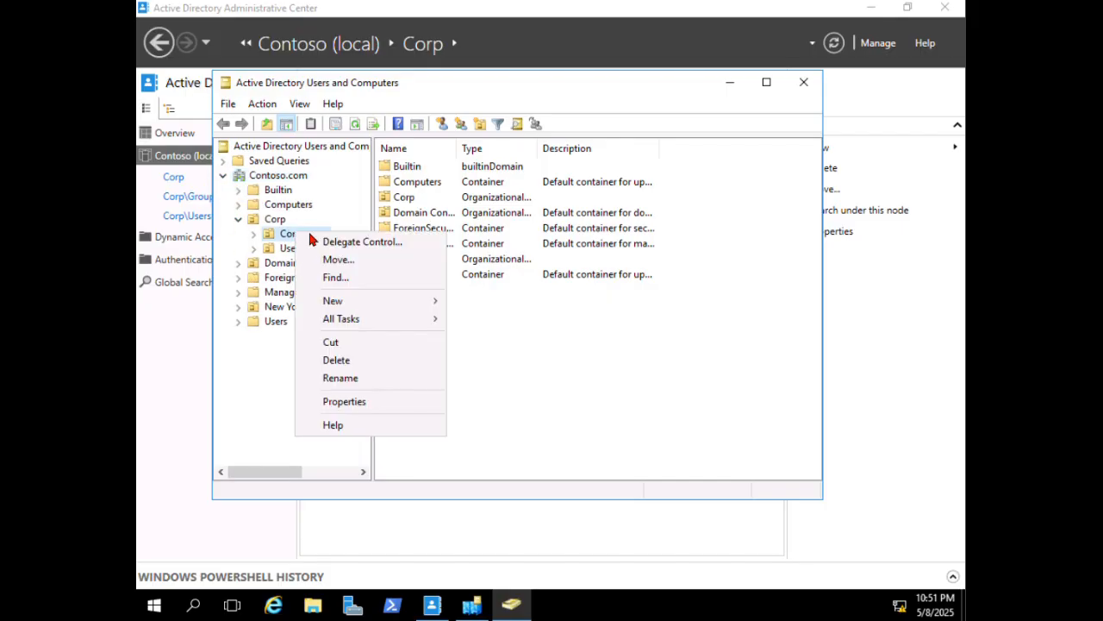
click(354, 401)
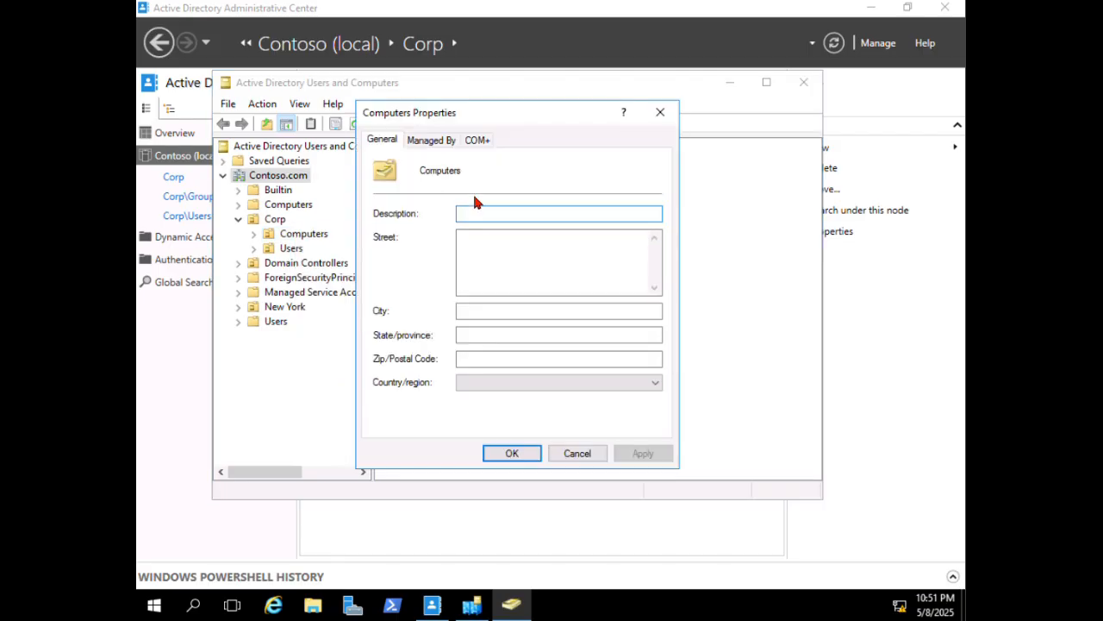
click(660, 113)
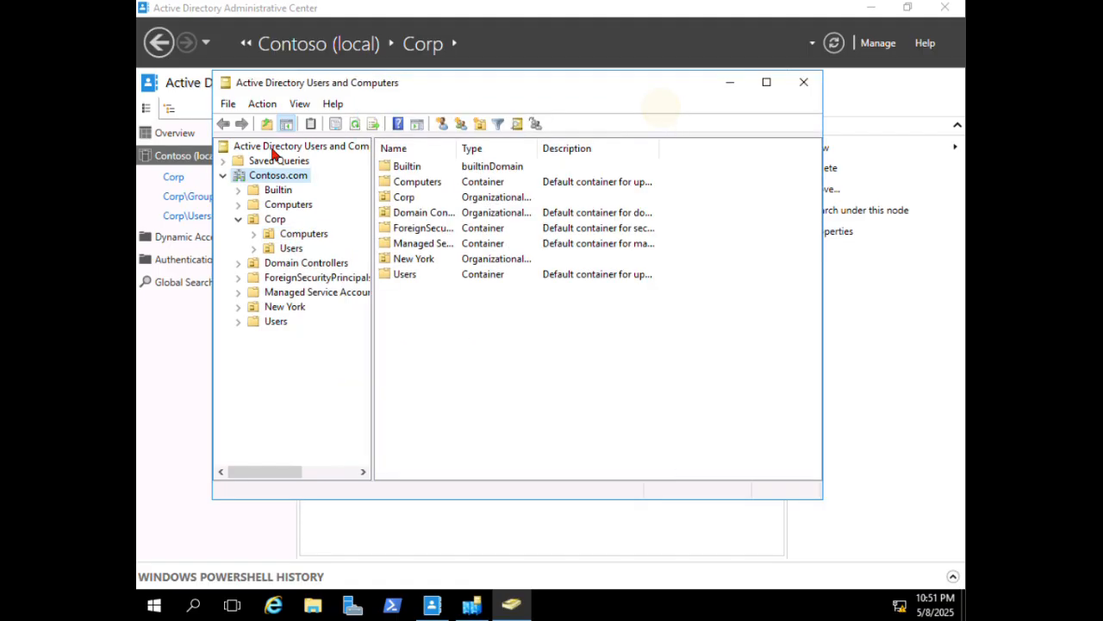
- Enable View > Advanced Features to reveal hidden containers
click(299, 104)
key(Right)
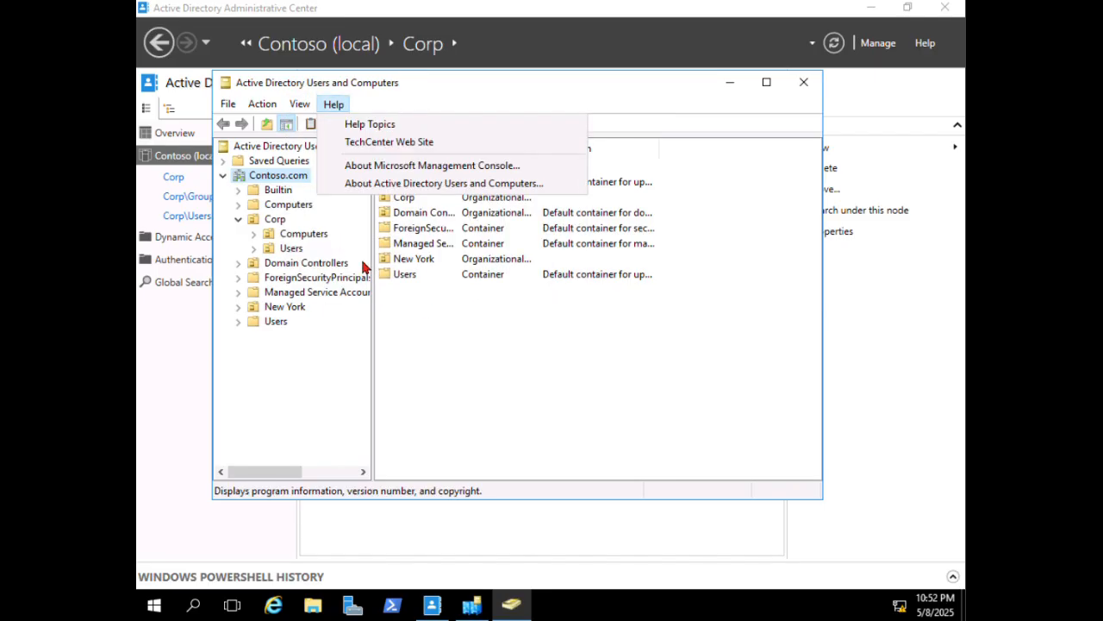
mouse_move(300, 104)
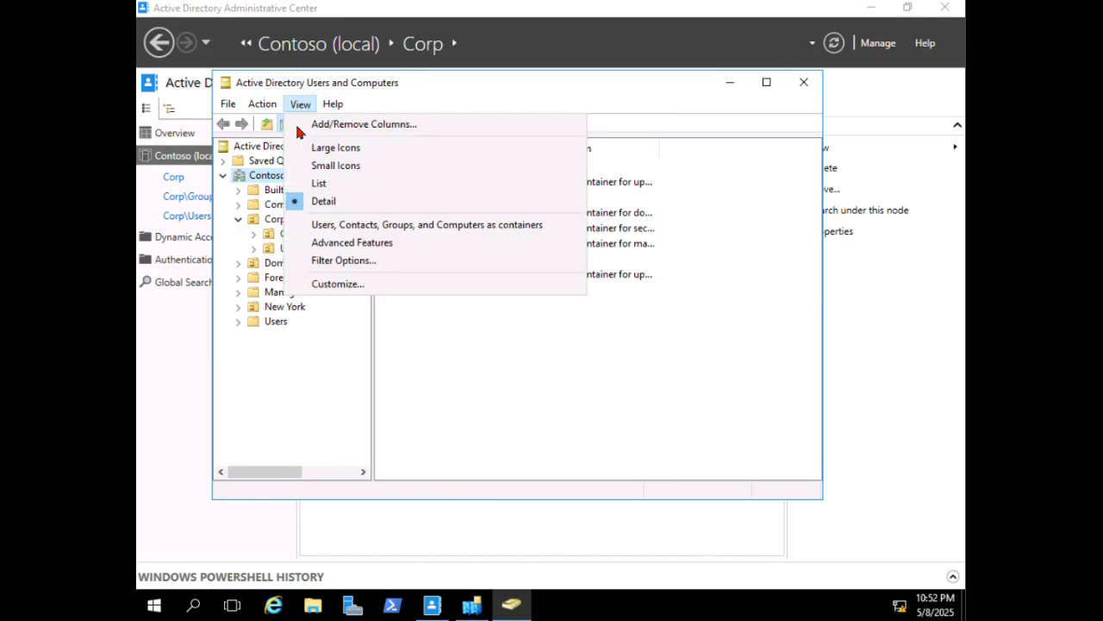
click(334, 245)
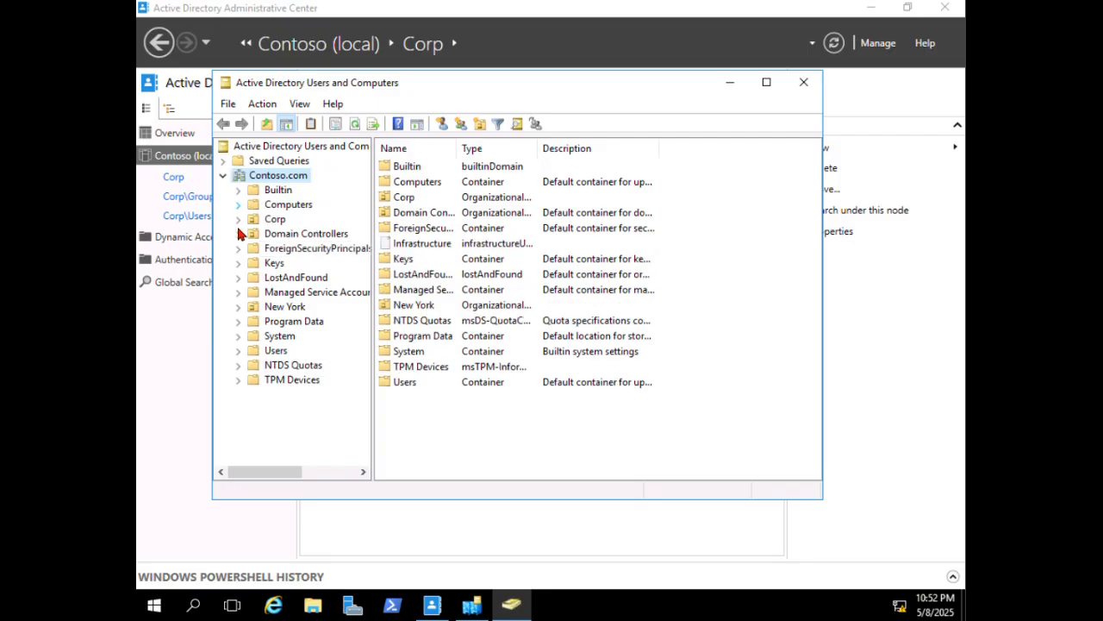
- Turn off Protect object from accidental deletion on Corp's Computers OU and apply
click(239, 219)
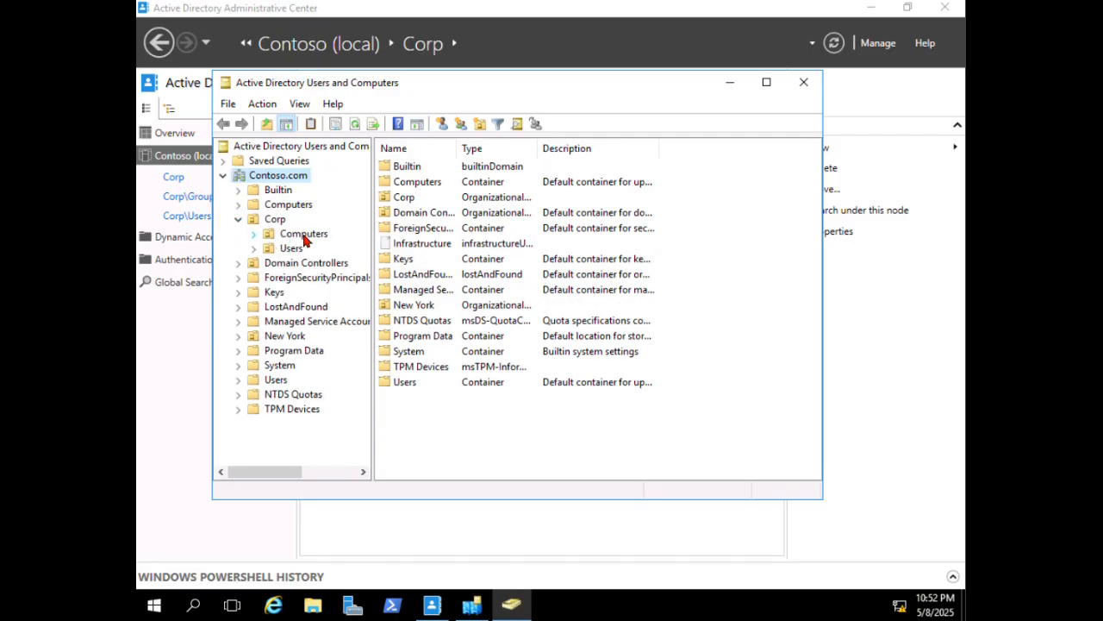
right_click(307, 233)
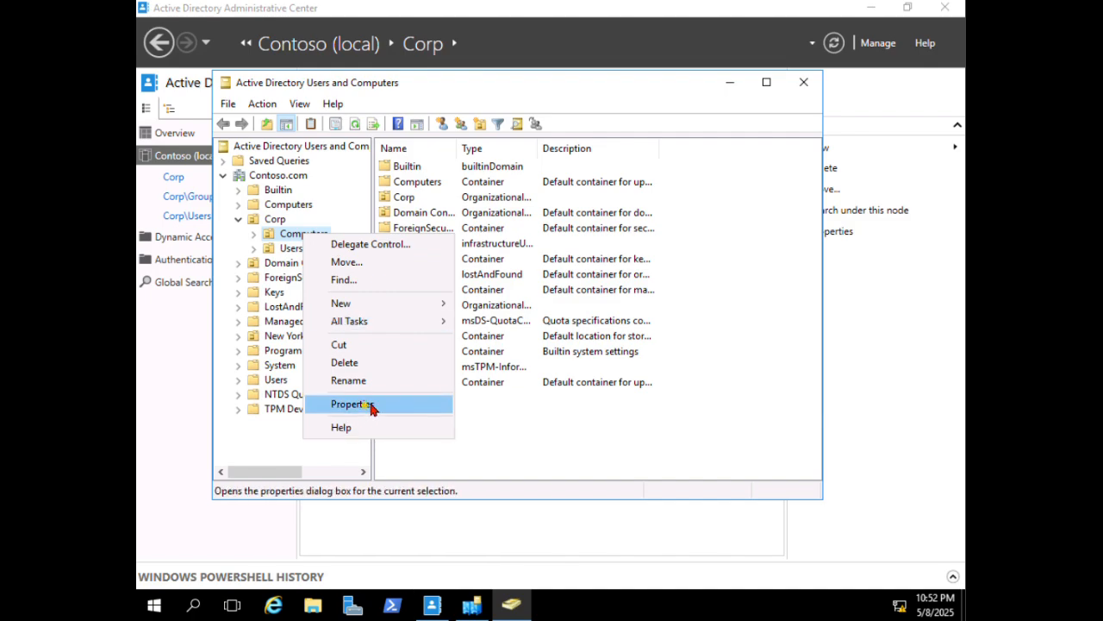
click(370, 405)
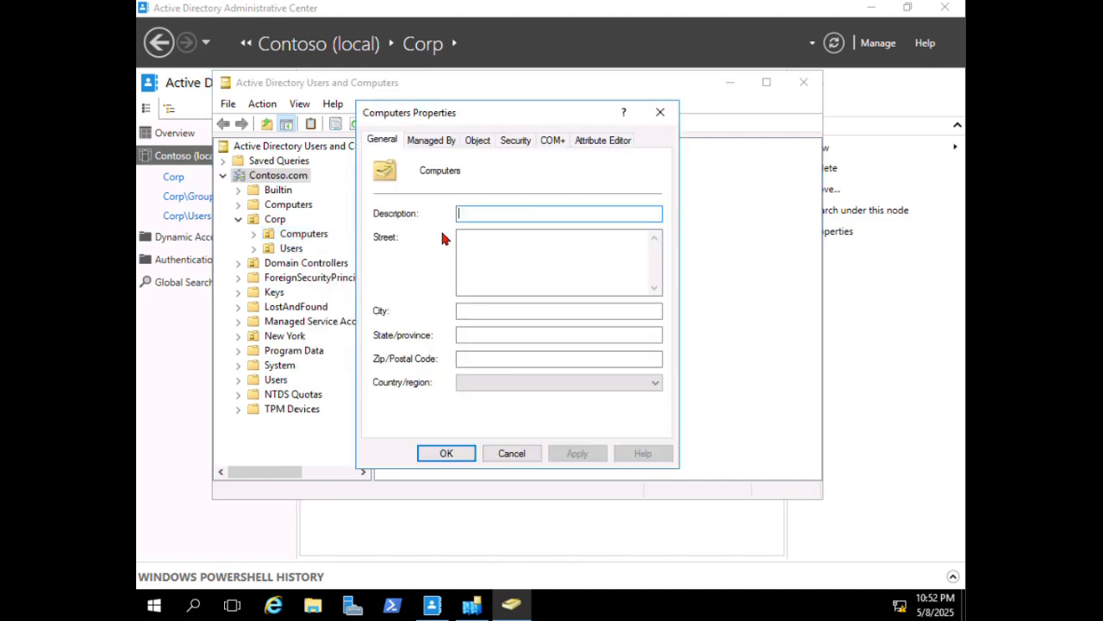
click(431, 140)
click(478, 140)
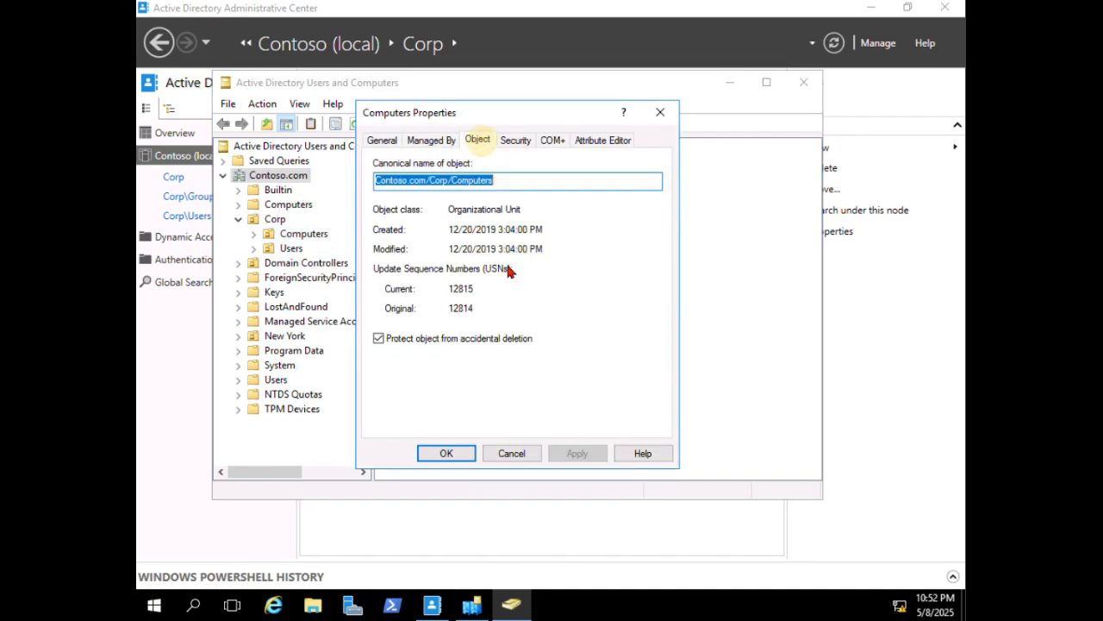
click(378, 338)
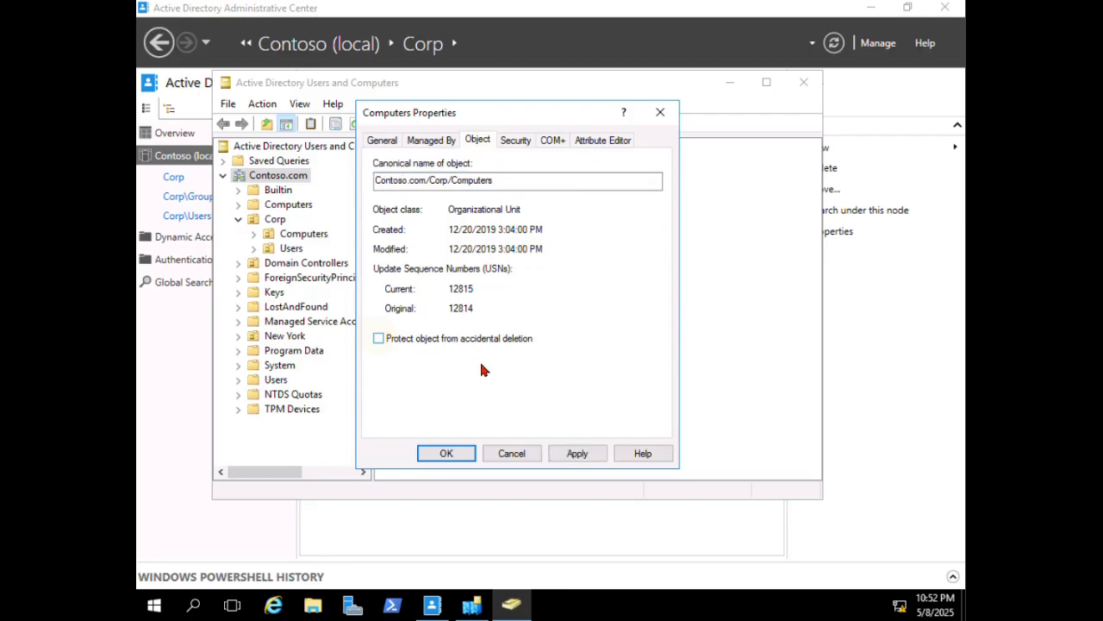
click(577, 453)
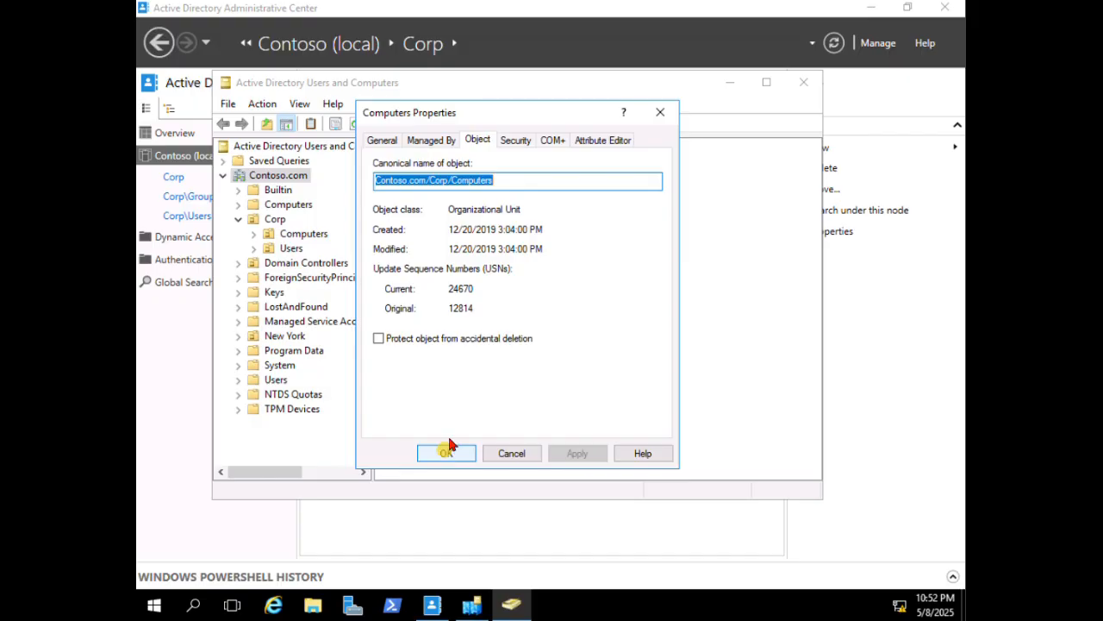
click(446, 454)
- Delete the Computers OU and confirm Yes
right_click(293, 241)
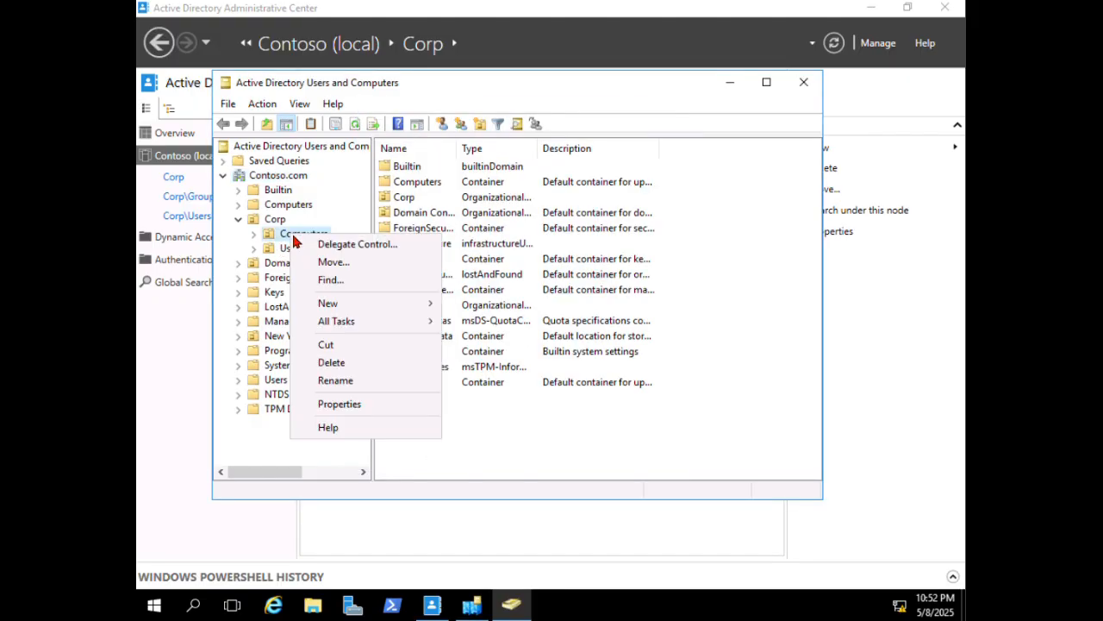
click(365, 361)
click(600, 364)
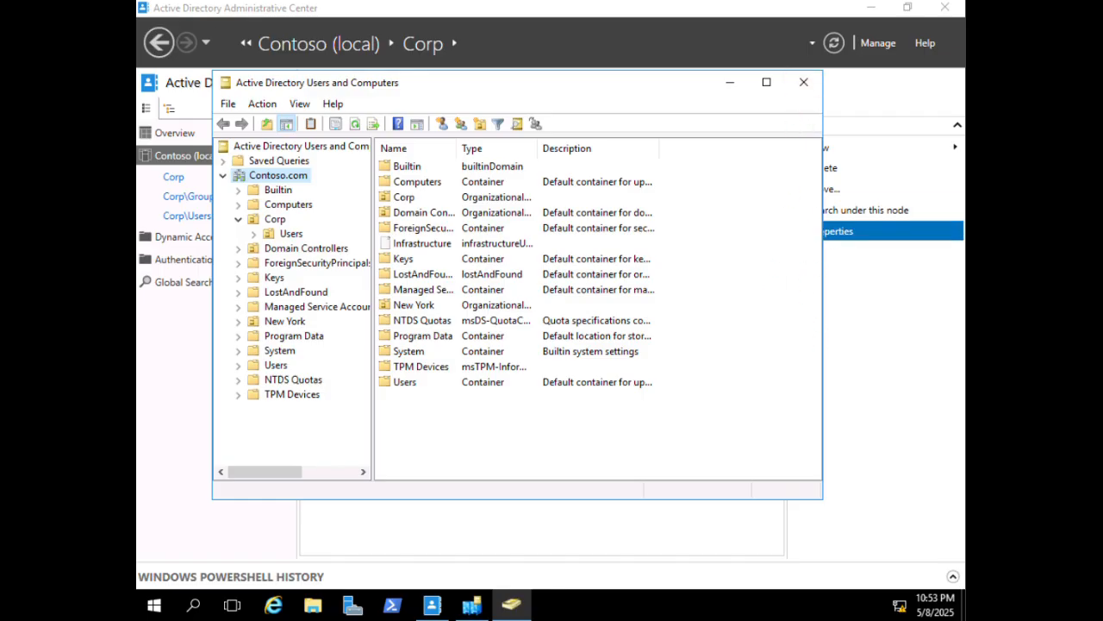
- In an administrator PowerShell, run bcdedit /set safeboot dsrepair
click(392, 605)
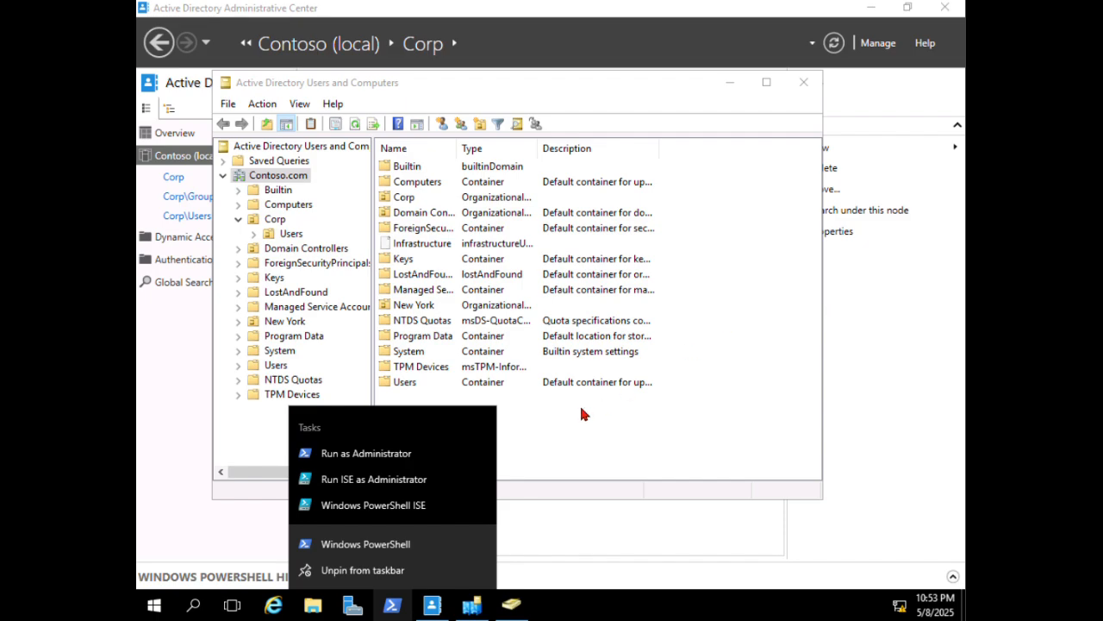
click(366, 453)
click(493, 243)
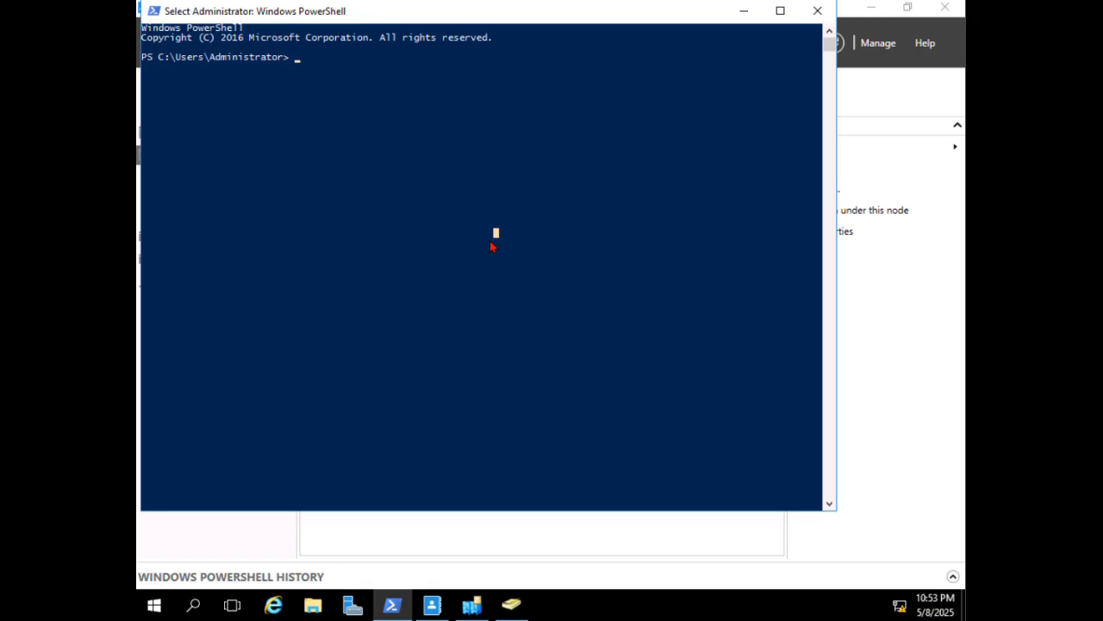
text(bcdedit )
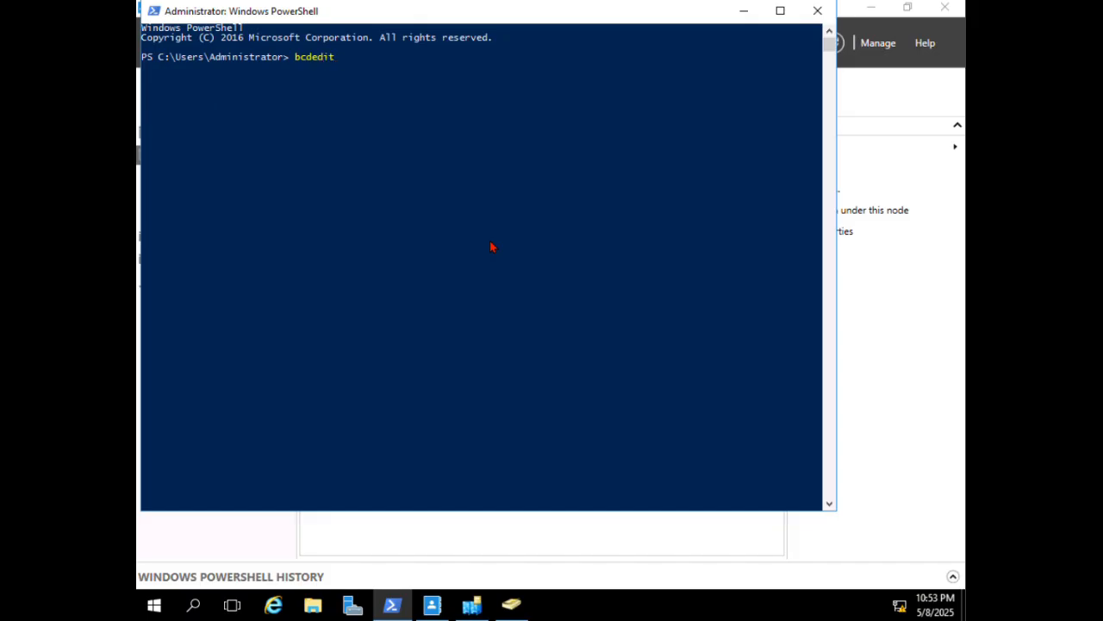
text(/set safeboot dsrepair)
key(Return)
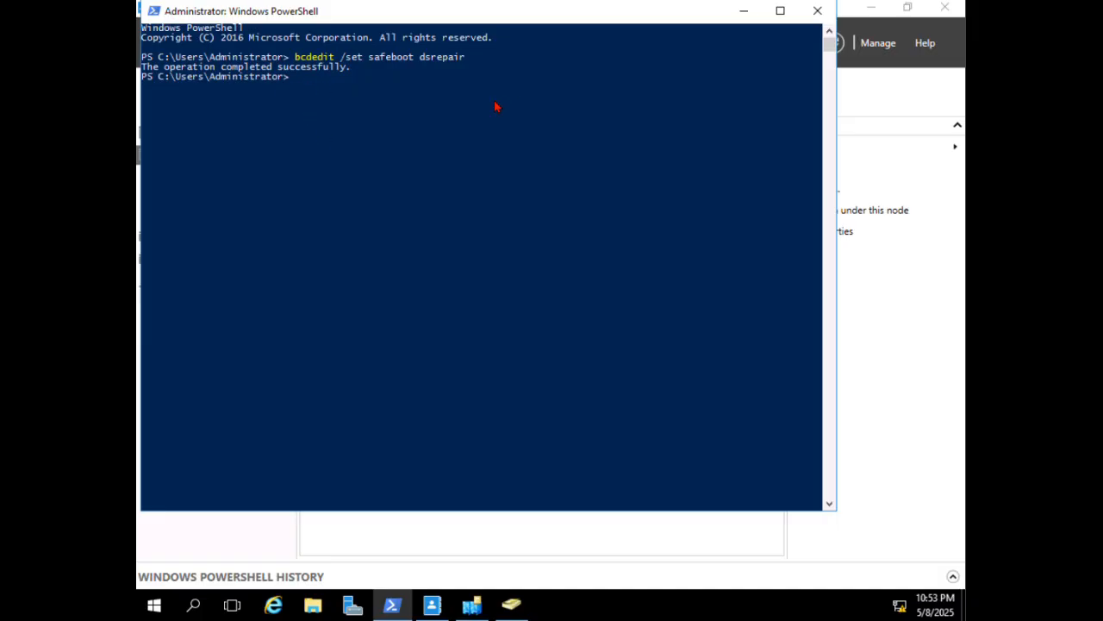
- Run shutdown /r /f /t 5 to force a restart
text(shitdwo)
text(n)
key(BackSpace)
key(BackSpace)
key(BackSpace)
key(BackSpace)
key(BackSpace)
key(BackSpace)
key(BackSpace)
text(hutdown /r /f /t 5)
key(Return)
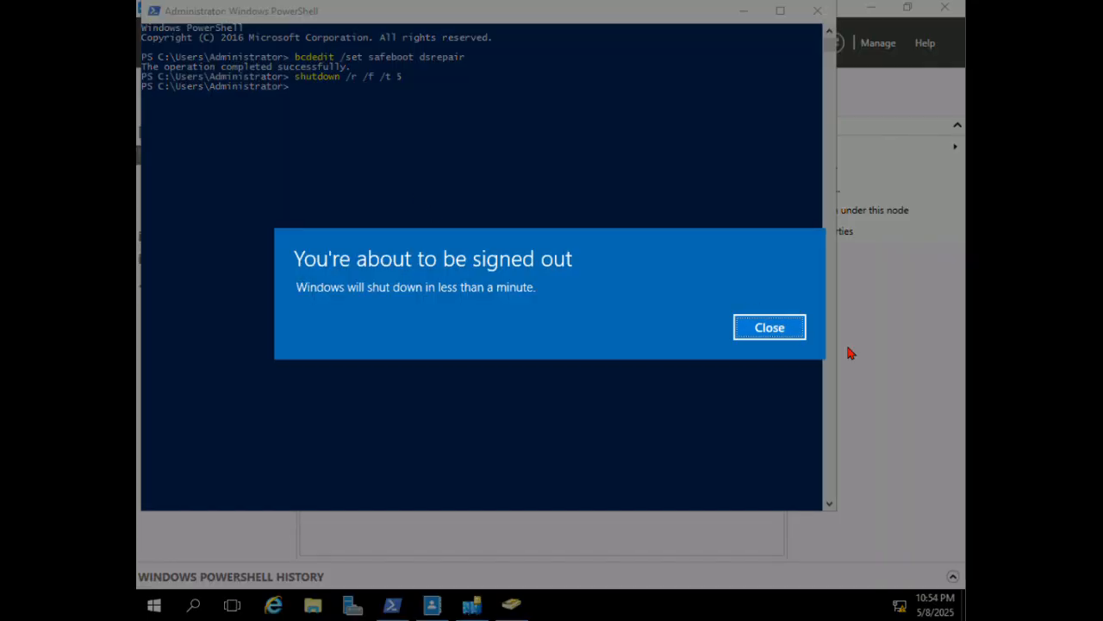
- Close the sign-out warning, then after the reboot choose to sign in as another user
click(760, 329)
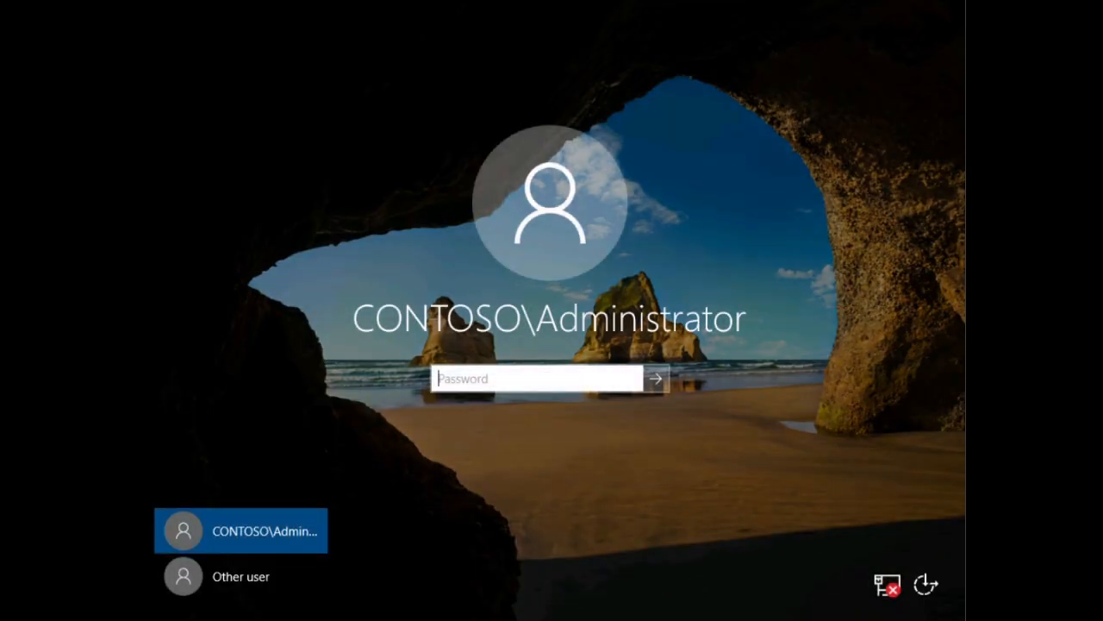
click(228, 576)
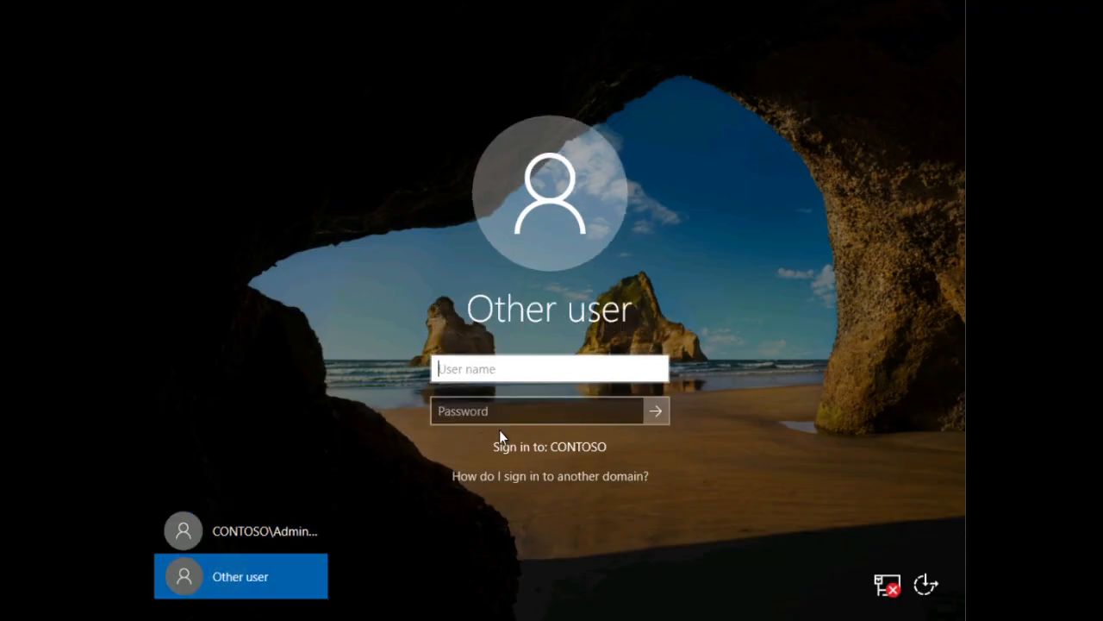
- Sign in as .\administrator with the DSRM password
click(496, 369)
text(.\)
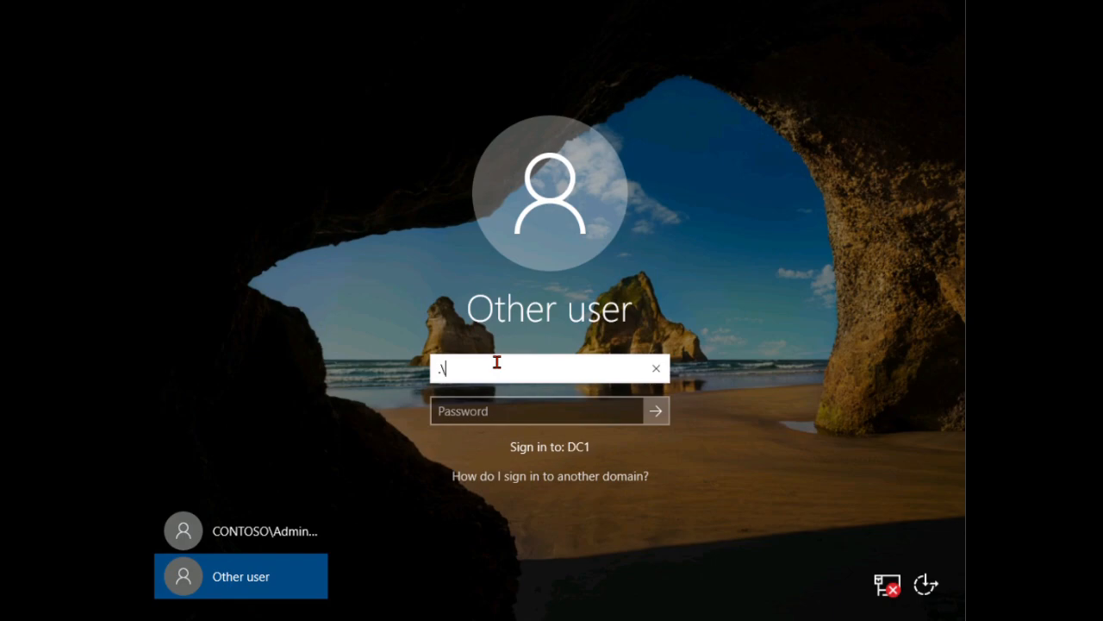
text(administrator)
key(Tab)
text(Pa55wo)
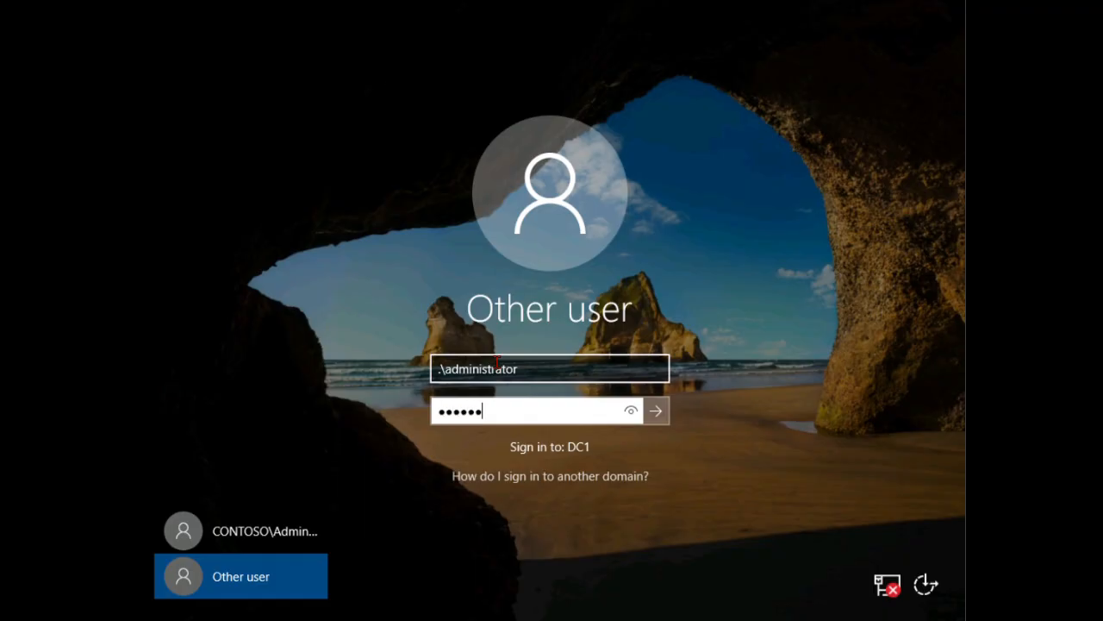
key(BackSpace)
key(BackSpace)
key(BackSpace)
key(BackSpace)
key(BackSpace)
key(BackSpace)
text(Pa55w0rd)
key(Return)
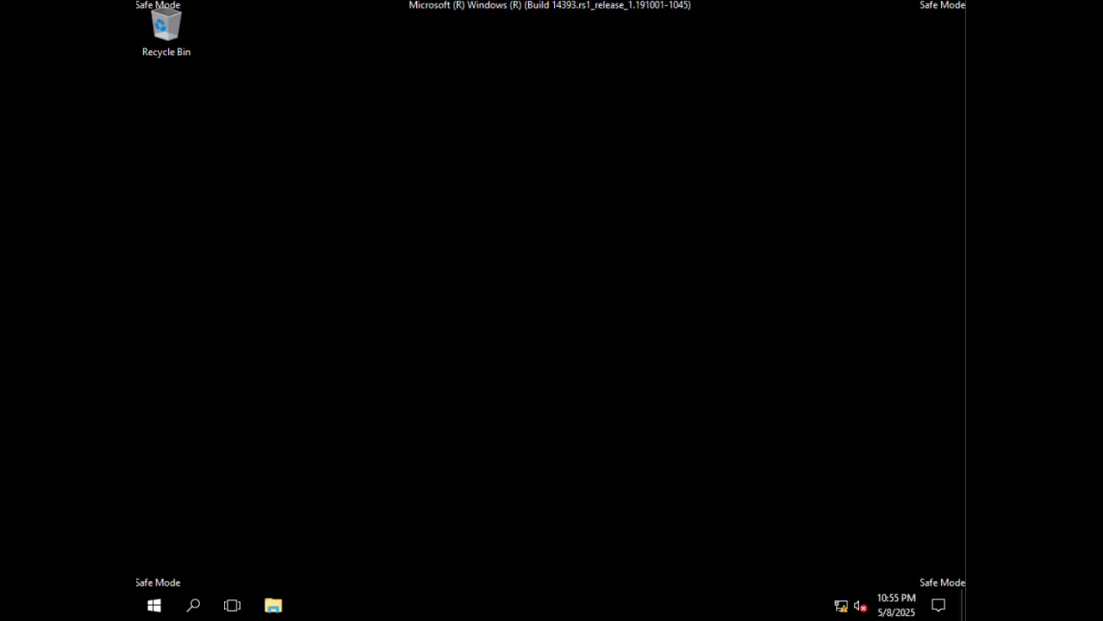
- Run Windows PowerShell as administrator from the Start menu's PowerShell folder
click(148, 607)
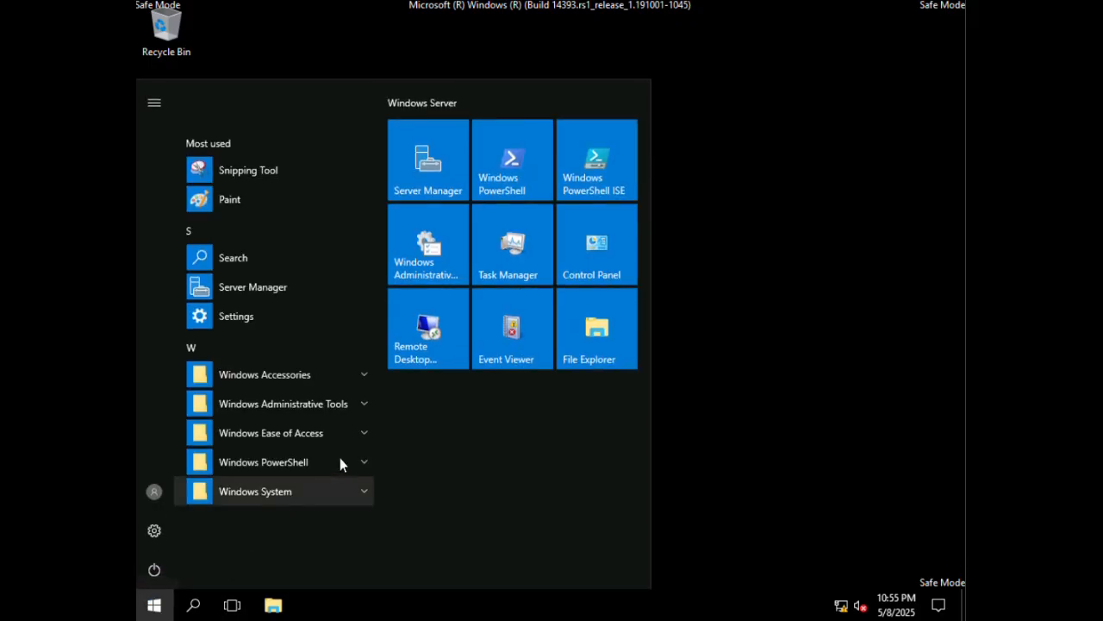
click(346, 457)
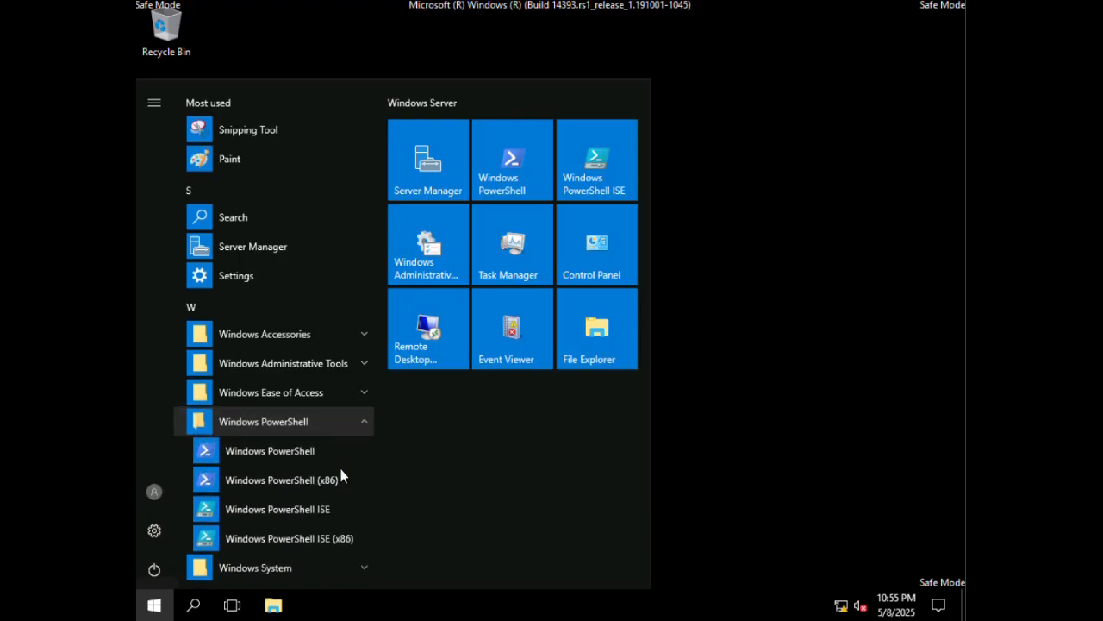
right_click(289, 456)
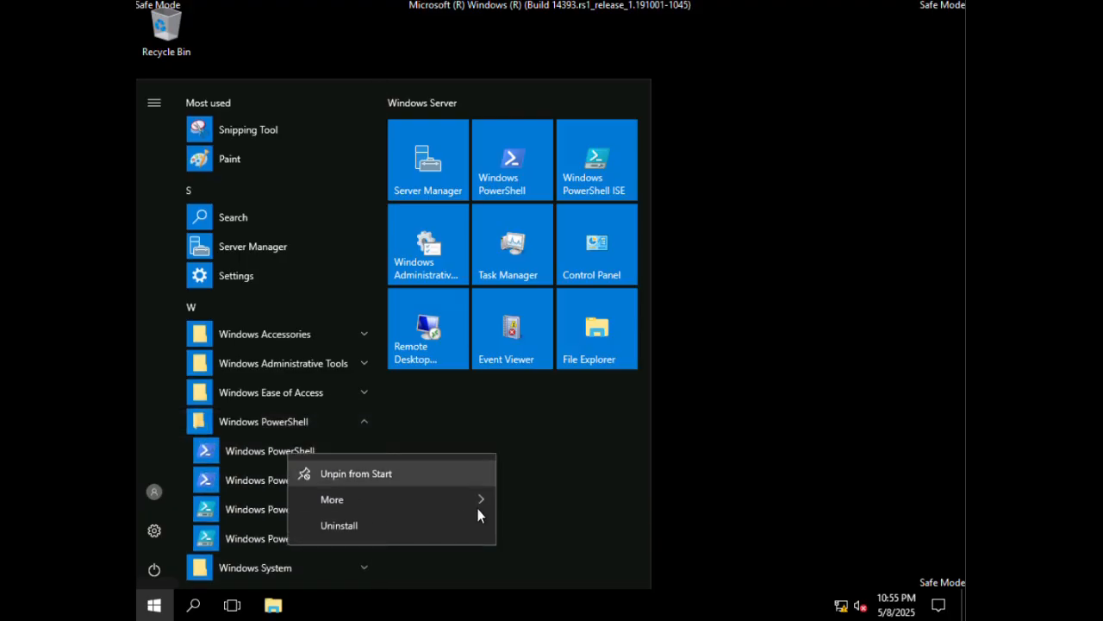
mouse_move(472, 499)
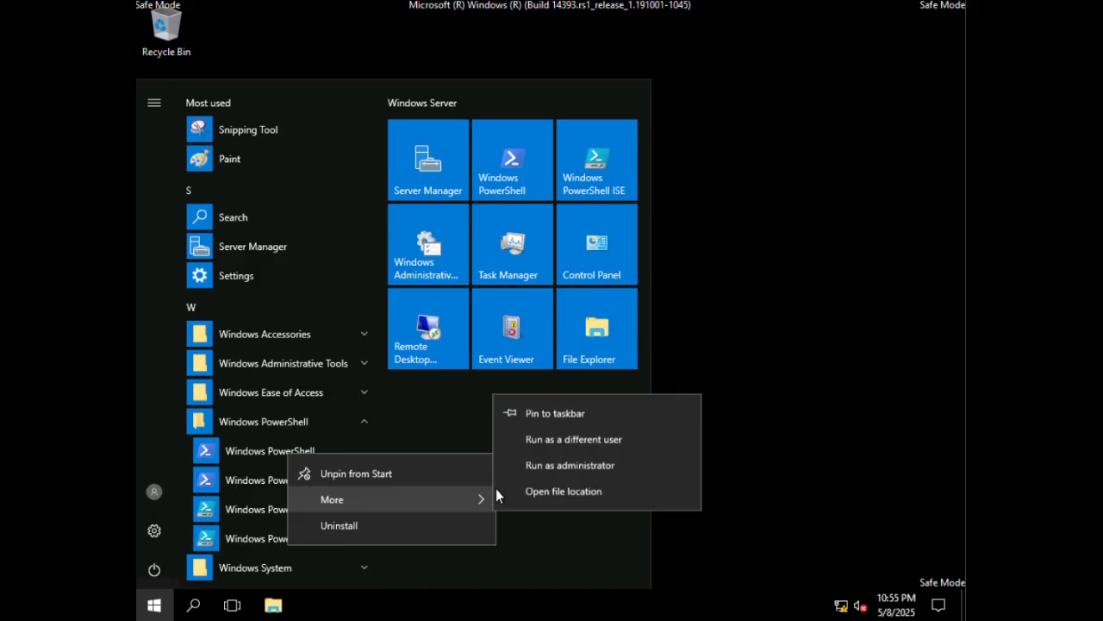
click(592, 468)
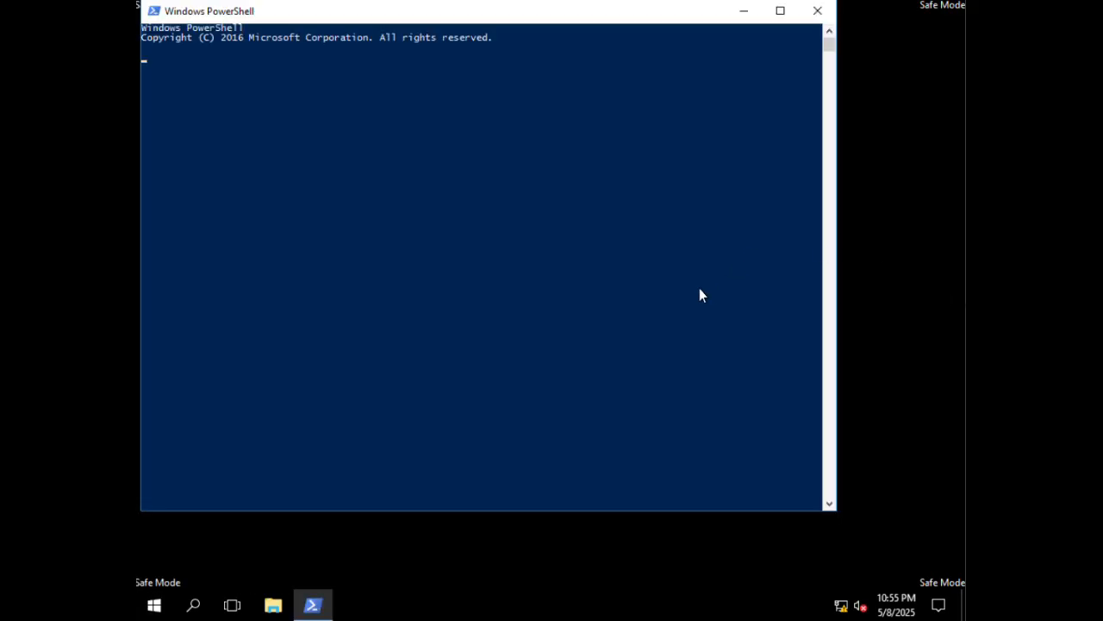
- Type wbadmin at the elevated PowerShell prompt without running it
click(456, 198)
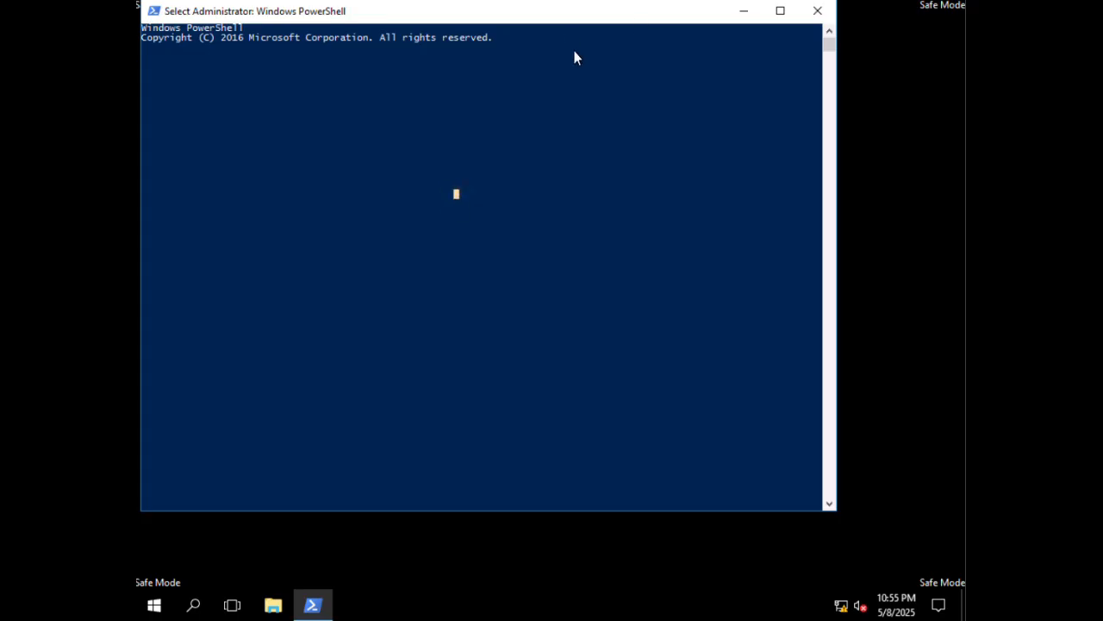
click(375, 120)
key(Escape)
text(wbadmin)
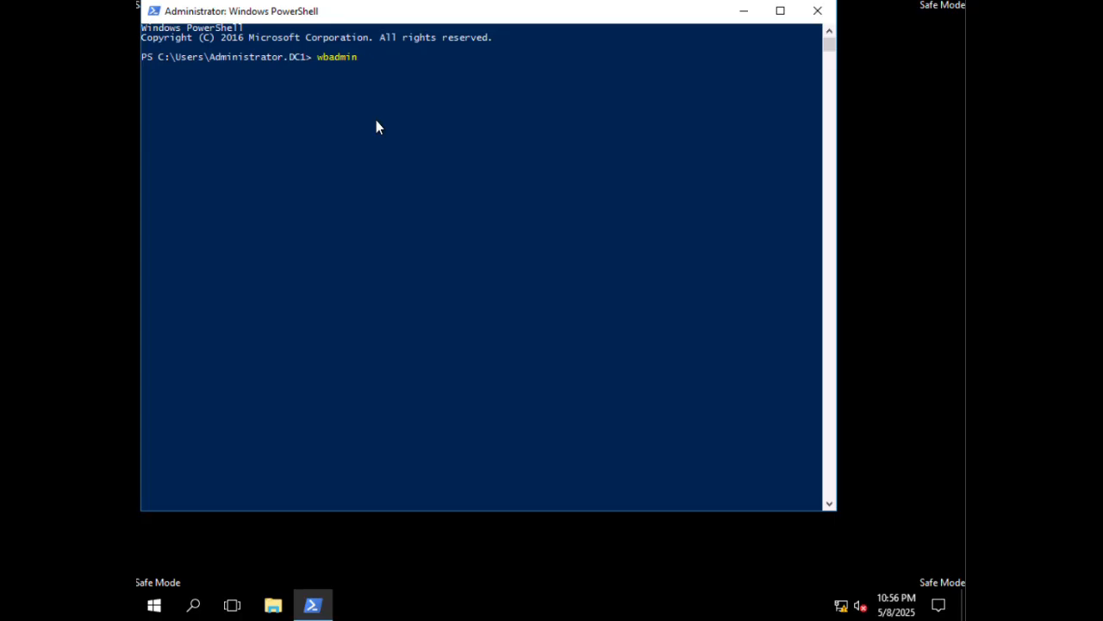
- List DC1's backup versions on D: and copy the version identifier 12/26/2019-16:19
text(get versions -backuptarget:)
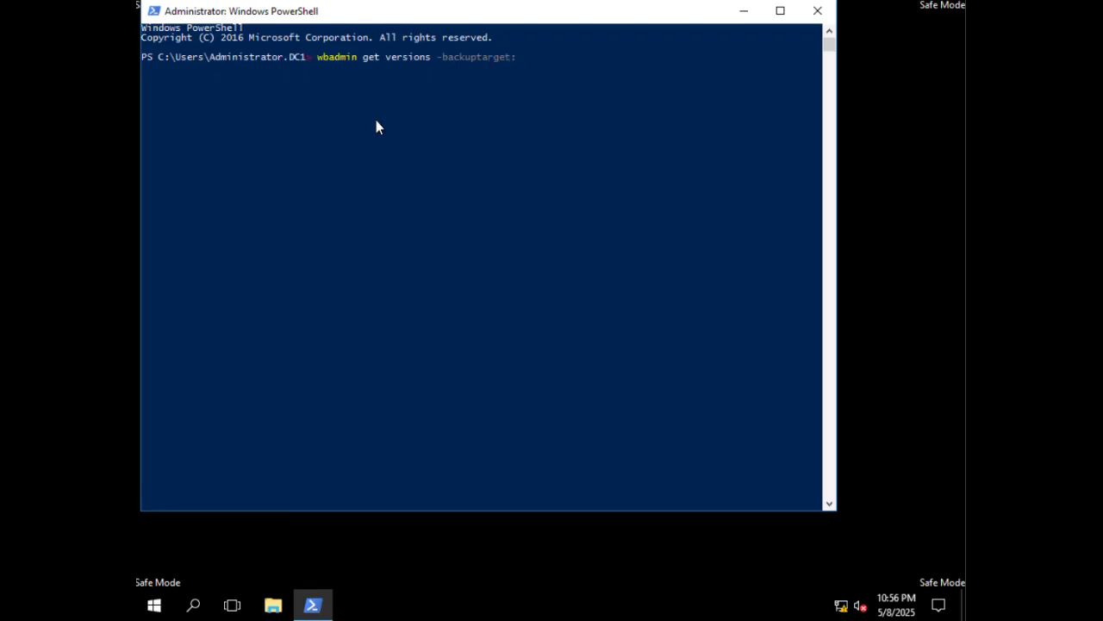
text(d: -machine:DC1)
key(Return)
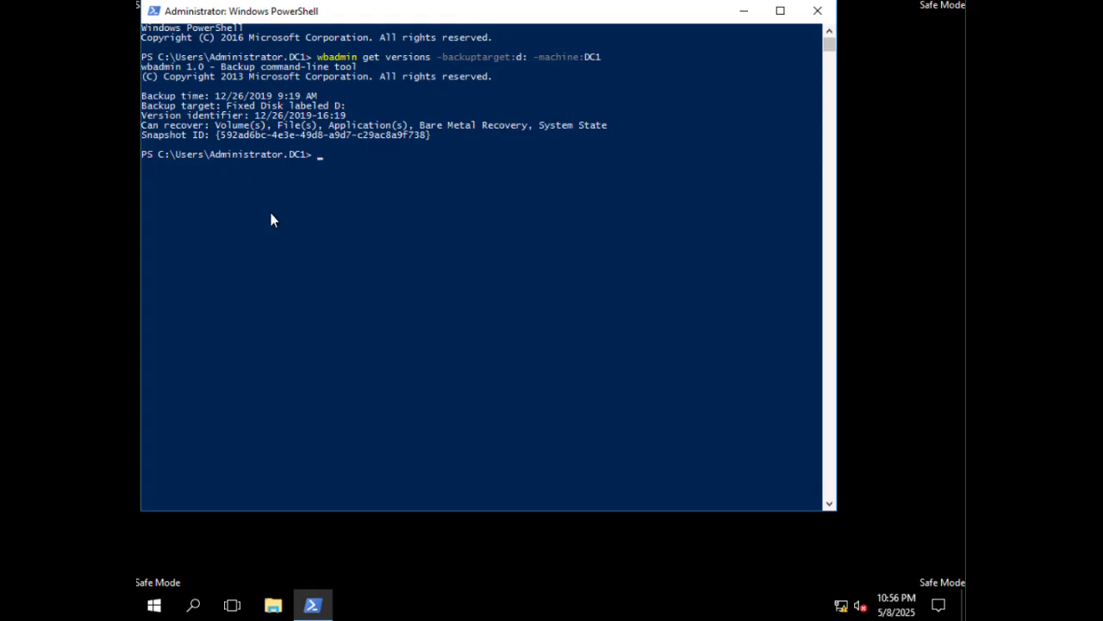
drag(345, 116, 257, 116)
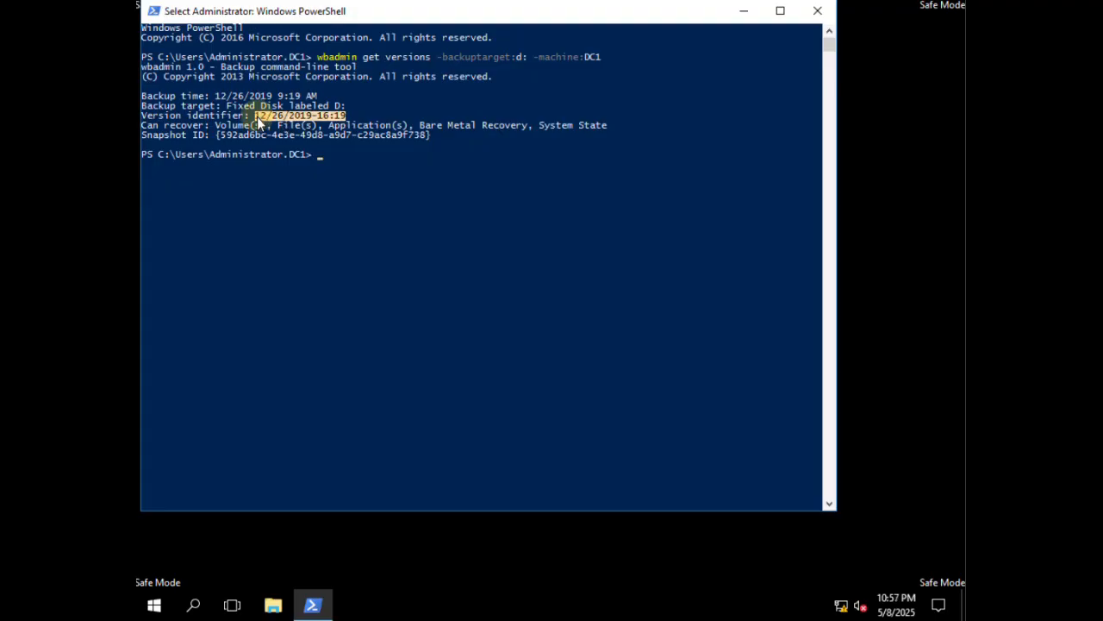
right_click(328, 125)
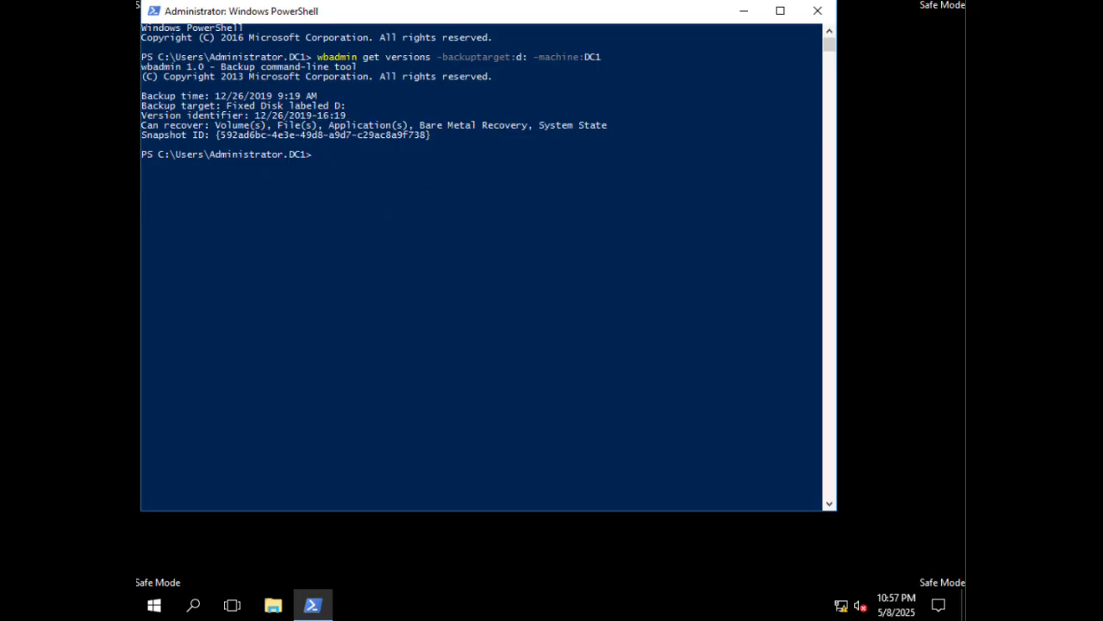
click(380, 172)
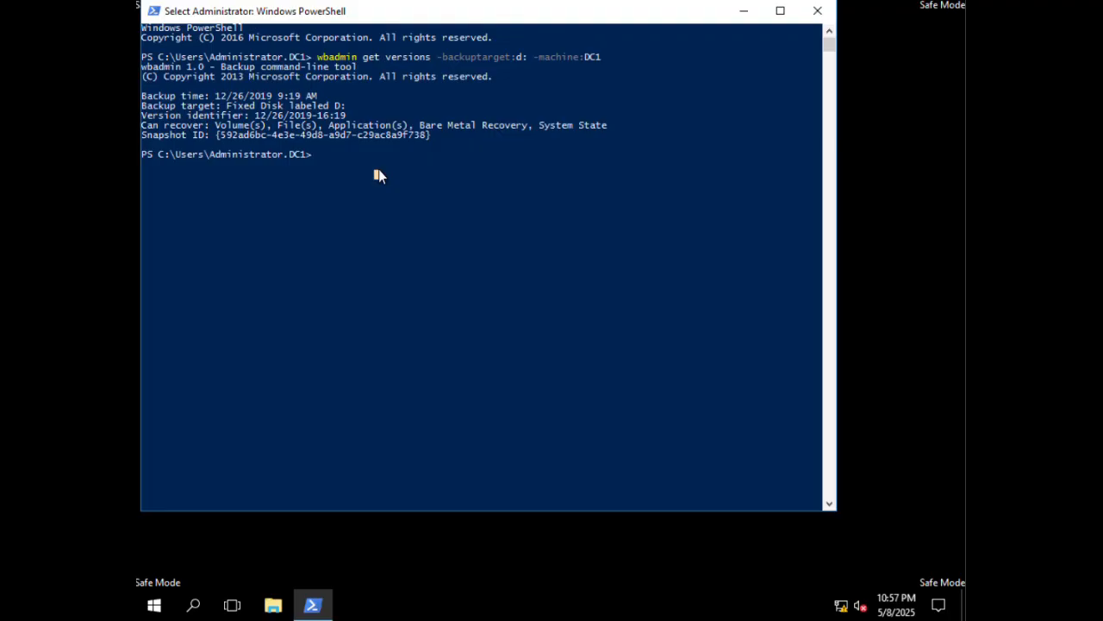
- Run wbadmin start systemstaterecovery with version 12/26/2019-16:19, backup target D: and machine DC1
text(wbadmin sta)
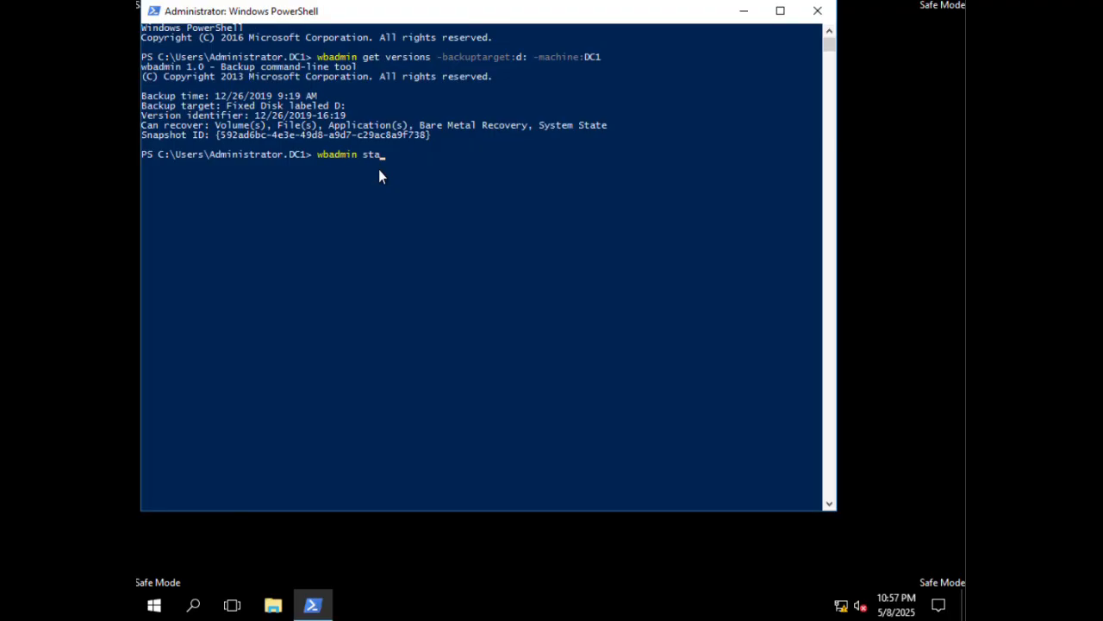
text(rt systemstaterecovery -version)
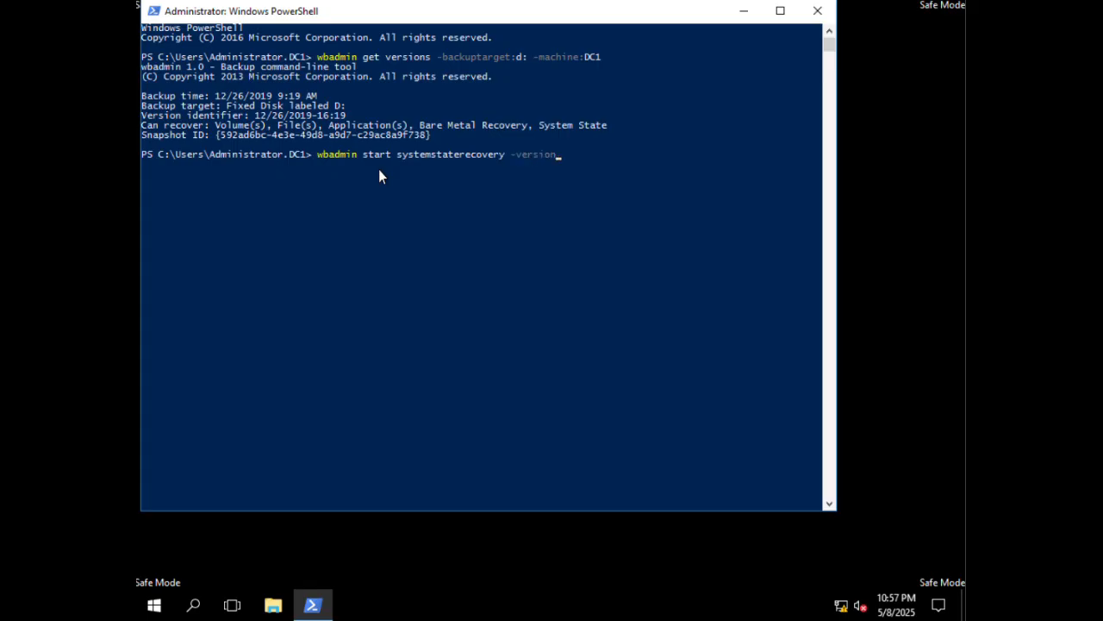
text(:)
key(ctrl+v)
text(-backuptarge)
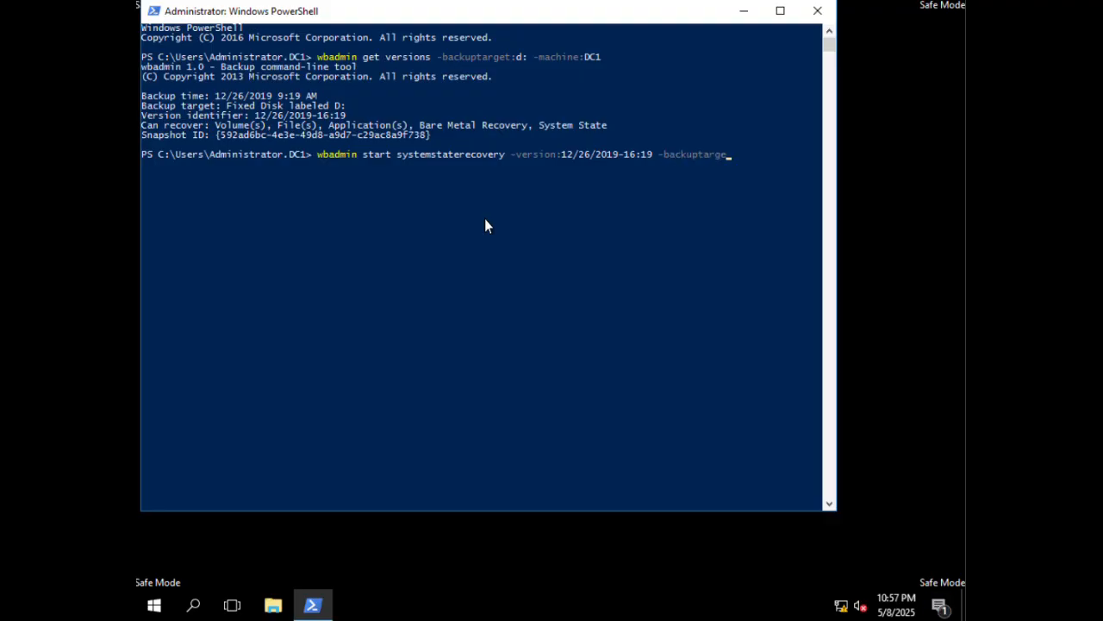
text(t:D: -machine:Dc1)
key(Return)
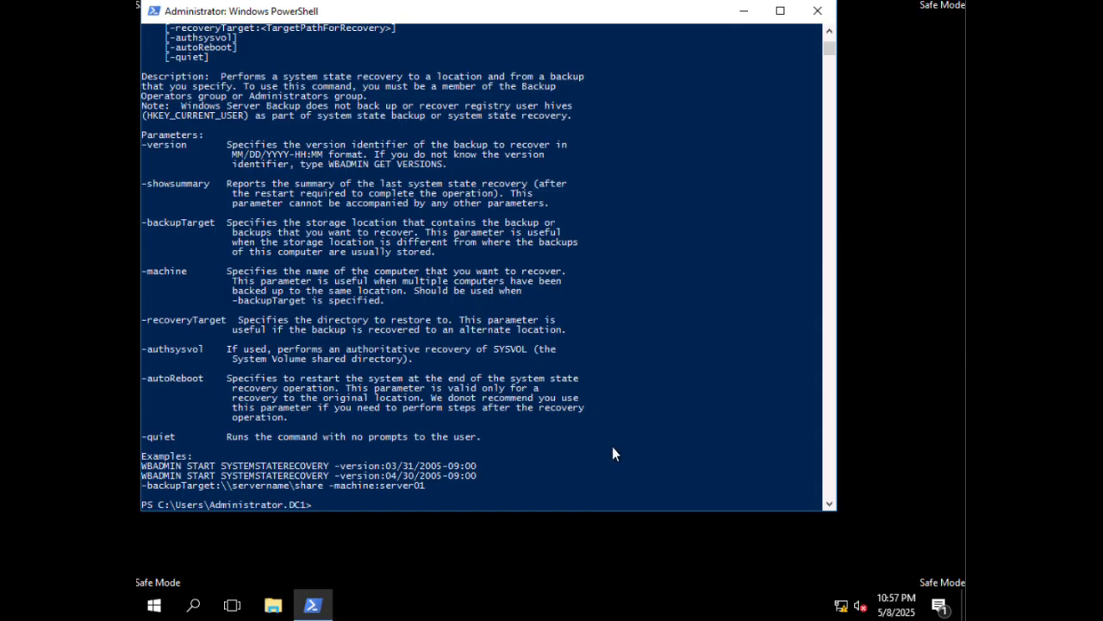
- Correct the mistyped machine switch, rerun the recovery command and answer y to start it
scroll(612, 446, up, 9)
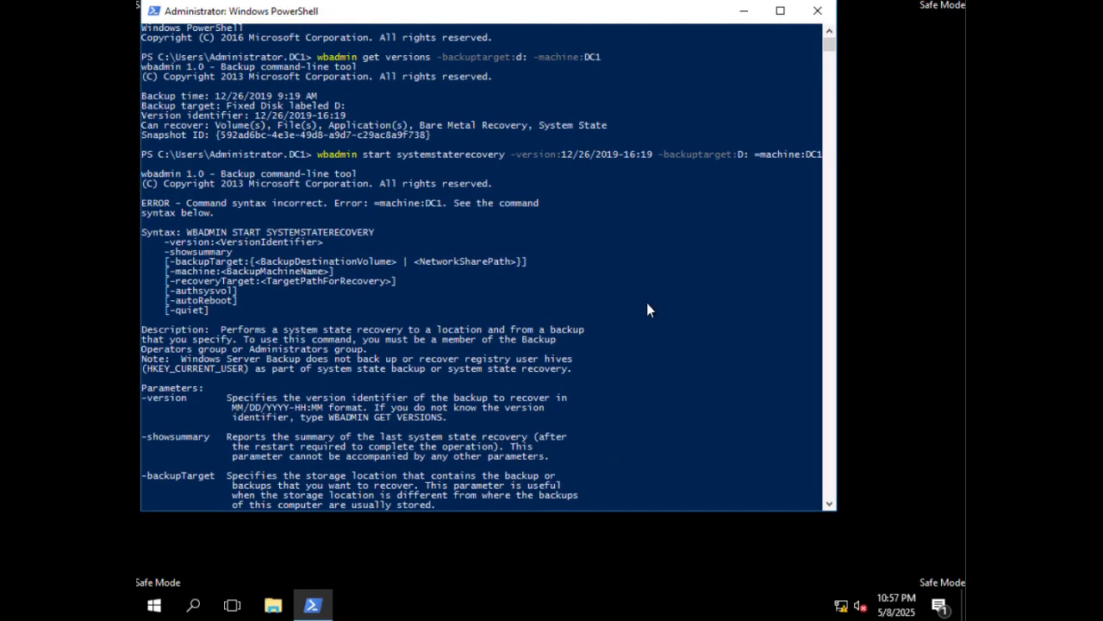
click(745, 354)
key(Escape)
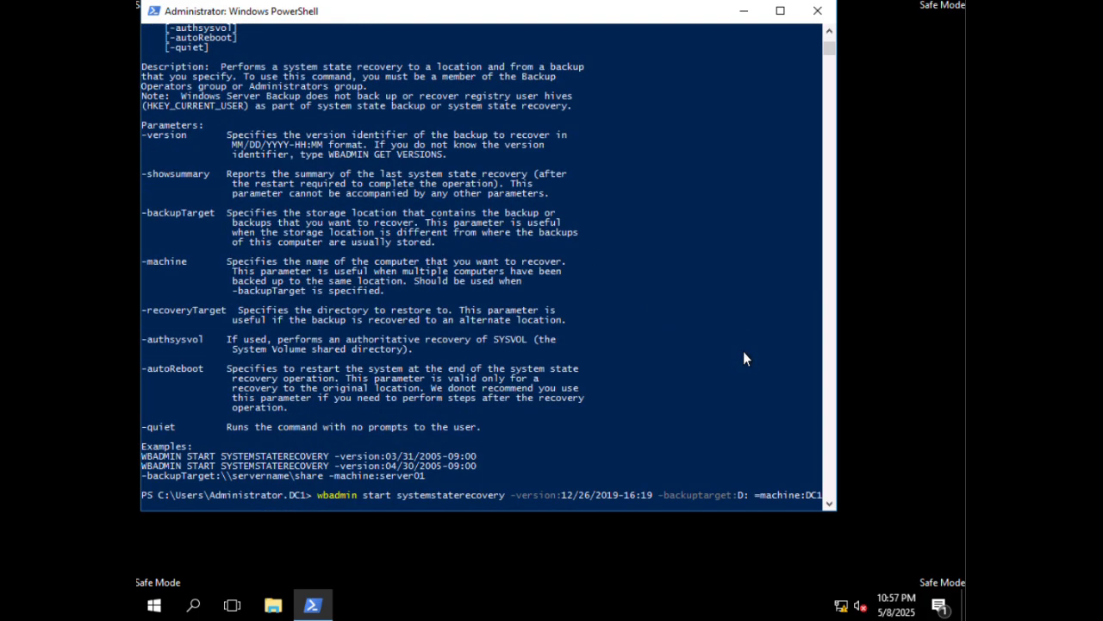
key(Left)
key(Left)
key(Left)
key(Left)
key(Left)
key(Left)
key(Left)
key(Left)
key(Left)
key(Left)
key(Left)
key(Left)
key(Return)
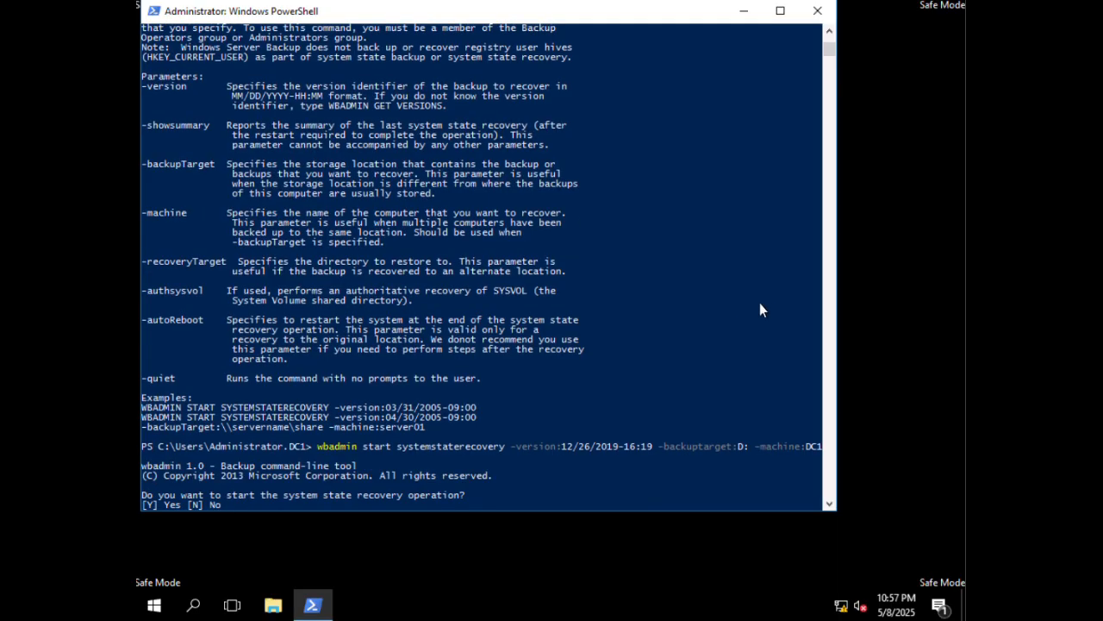
text(y)
key(Return)
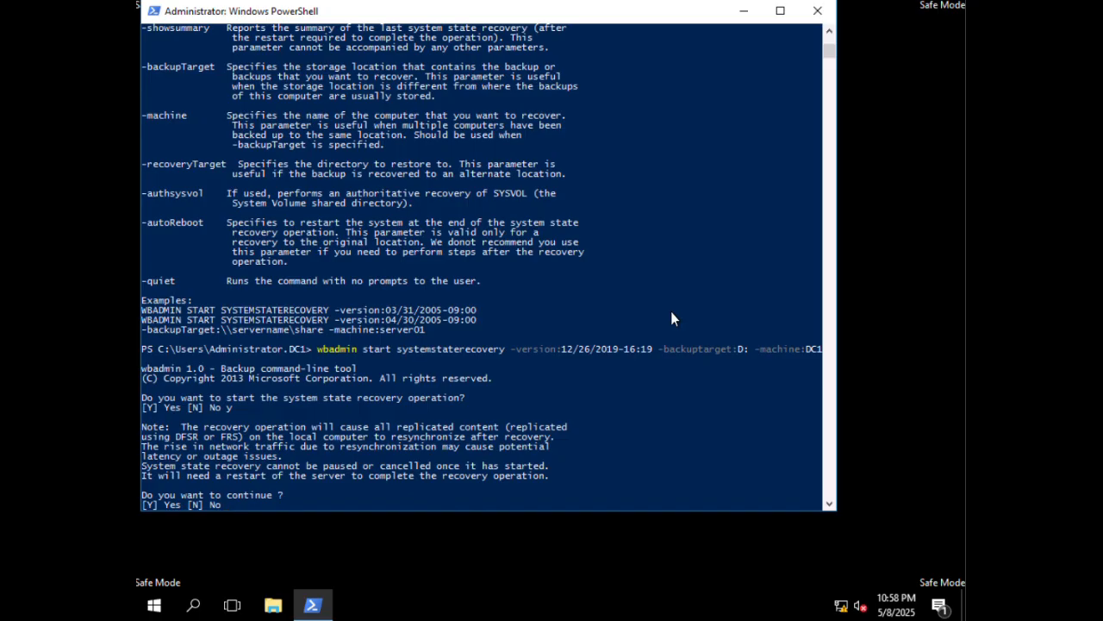
- Answer y to 'Do you want to continue?' so the system state recovery proceeds
text(y)
key(Return)
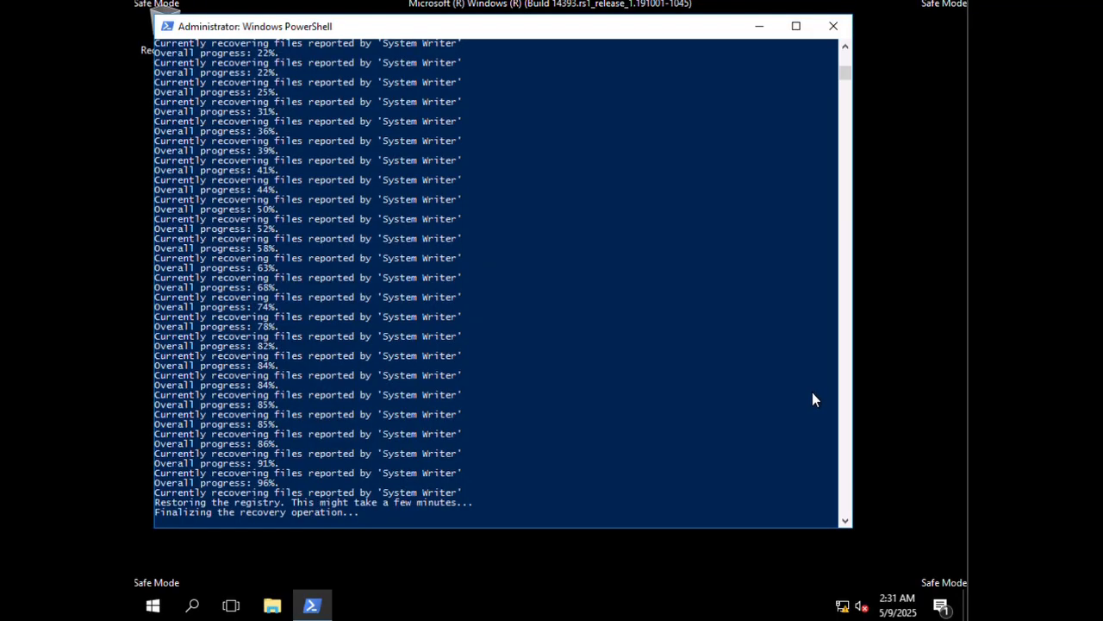
- Answer y to the restart prompt after the recovery succeeds to reboot the server
click(725, 412)
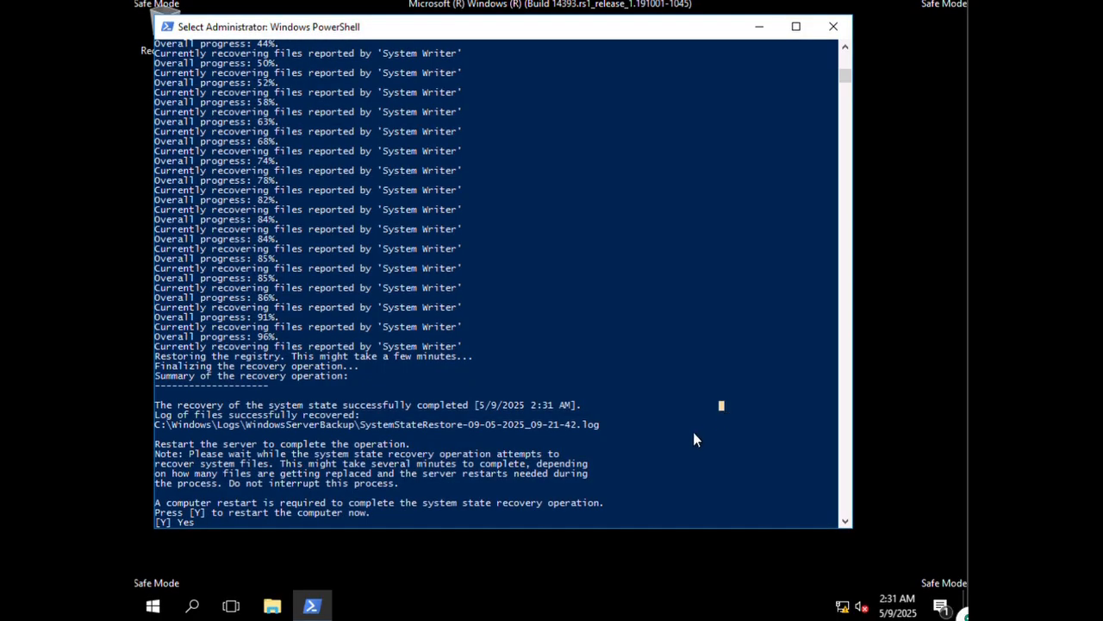
text(y)
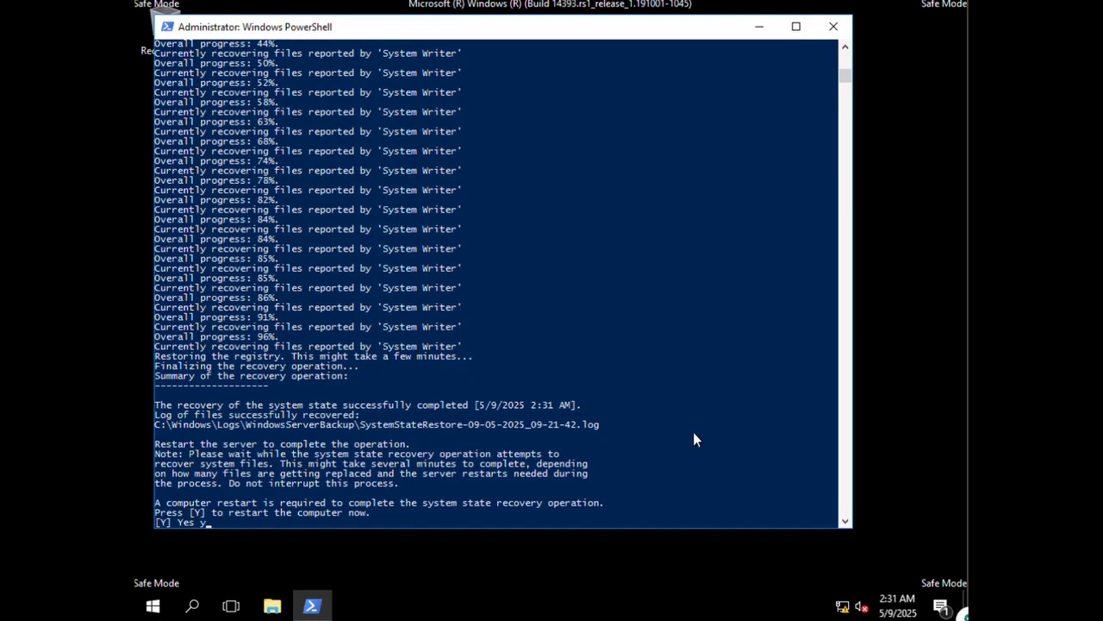
key(Return)
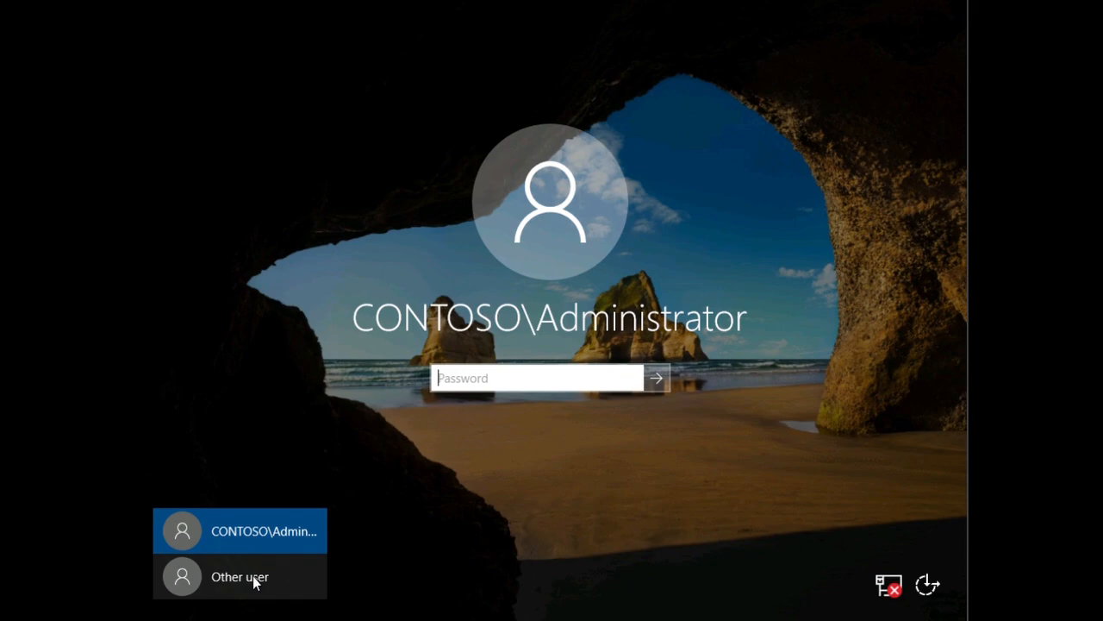
- Sign in as Other user .\administrator with the administrator password
click(252, 575)
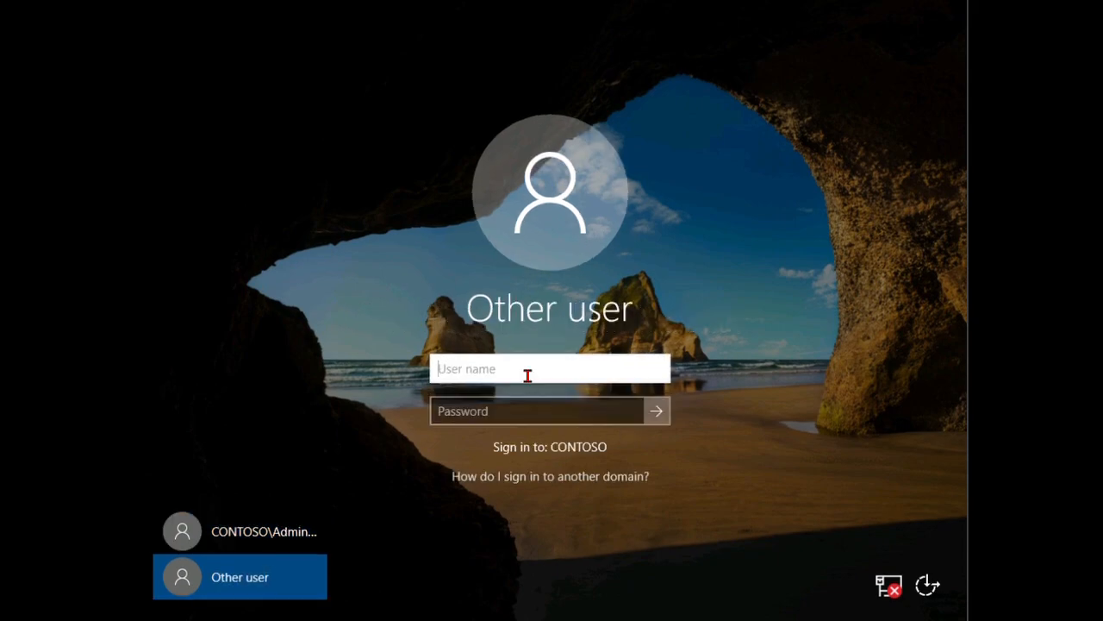
click(527, 378)
text(.\administrator)
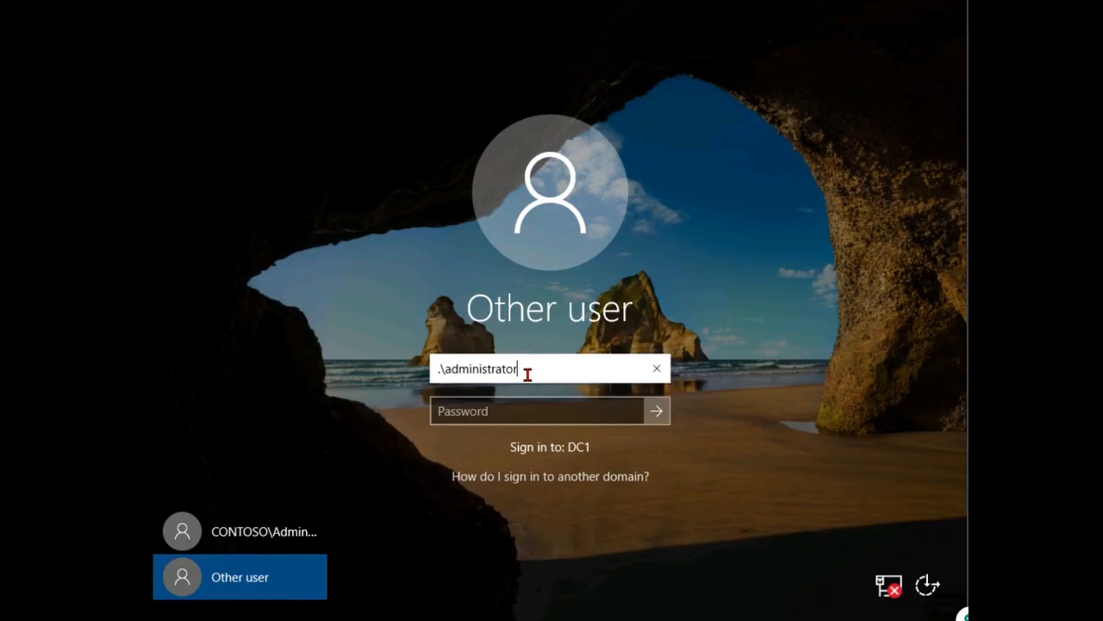
key(Tab)
text(Pa$$w0rd!)
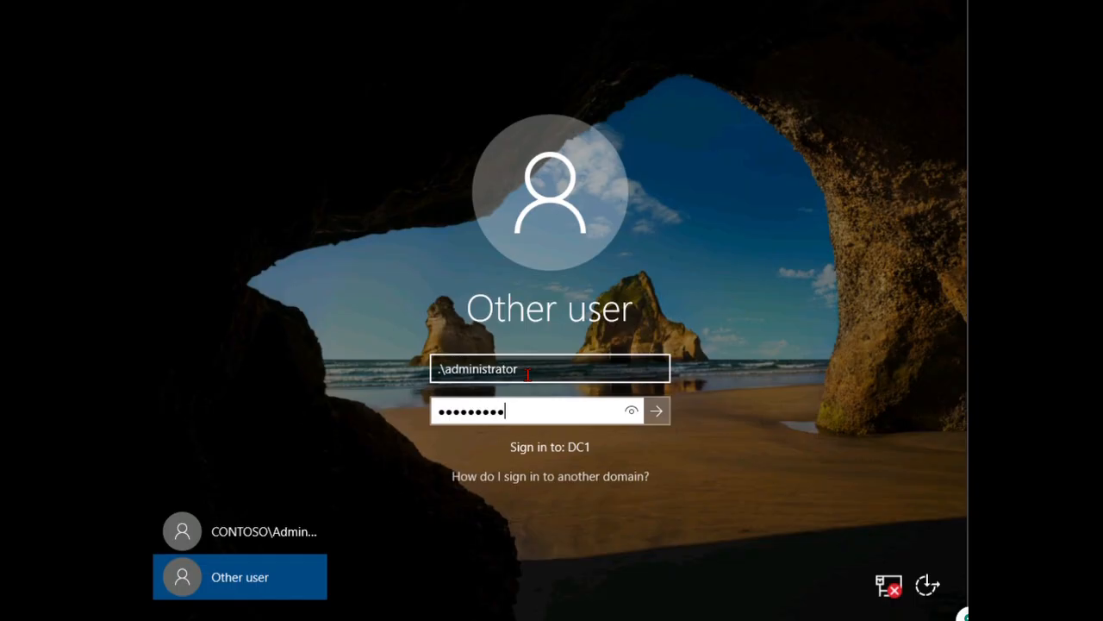
key(Return)
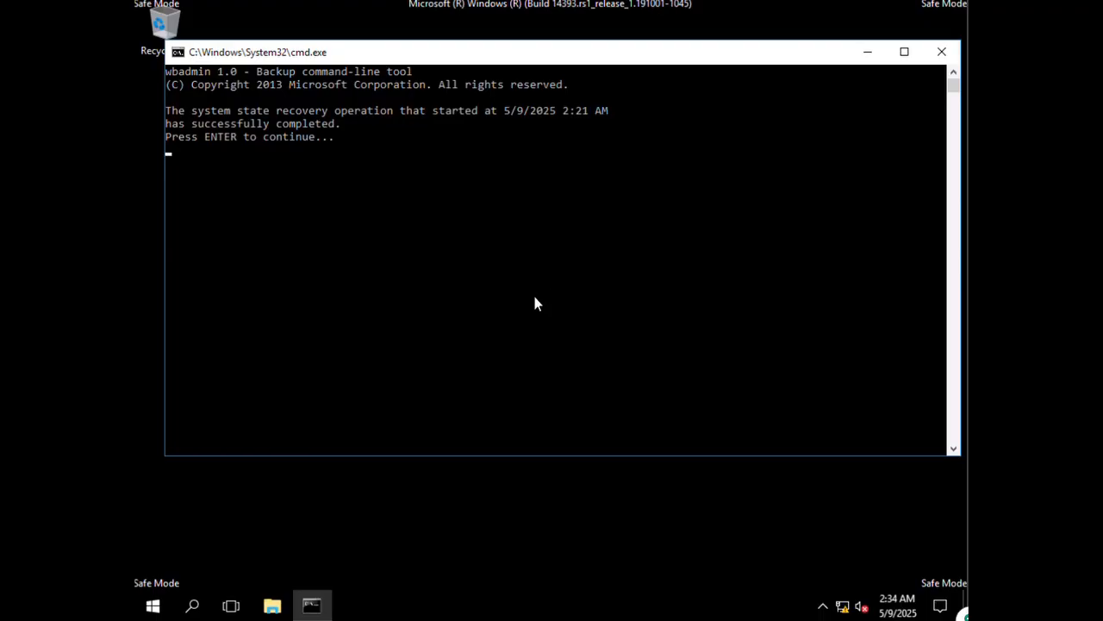
- Close the recovery-complete notice and launch Windows PowerShell as administrator from Start
key(Return)
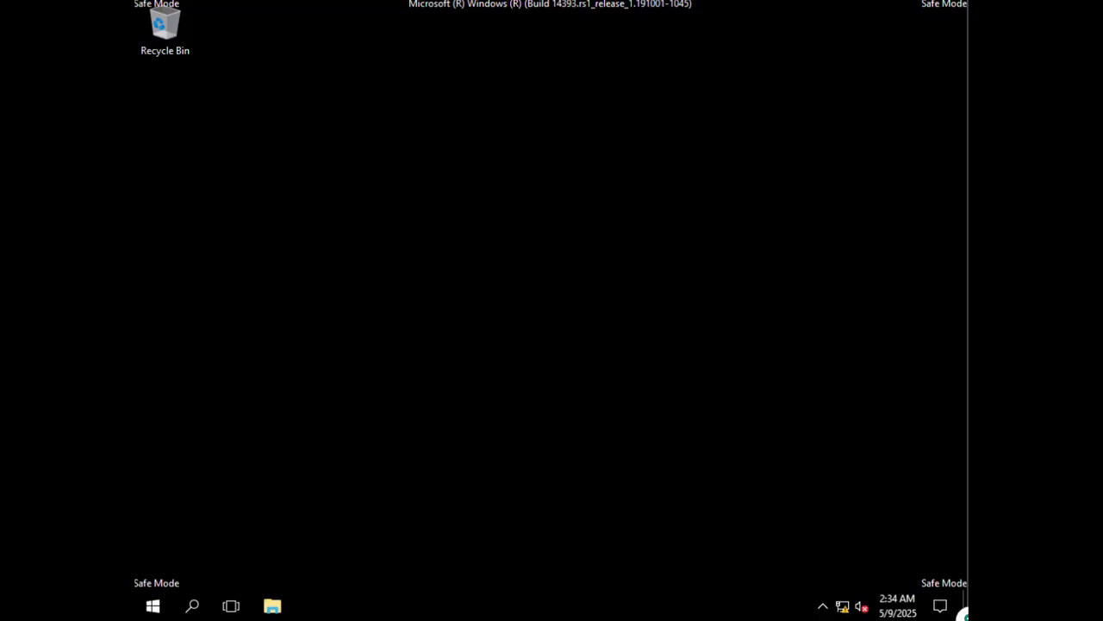
click(153, 607)
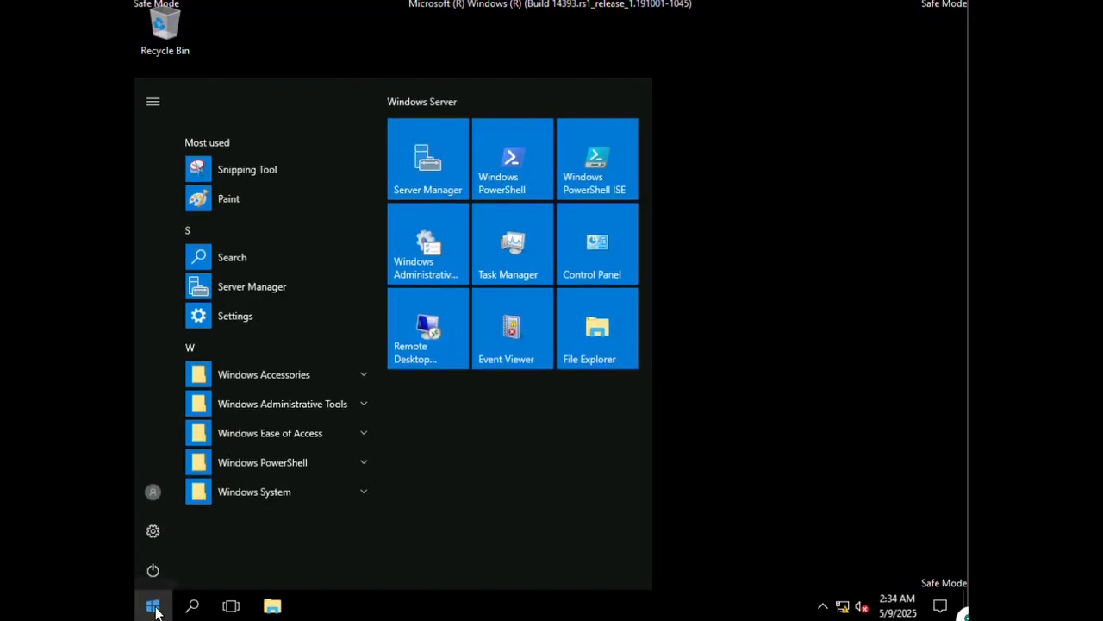
click(340, 461)
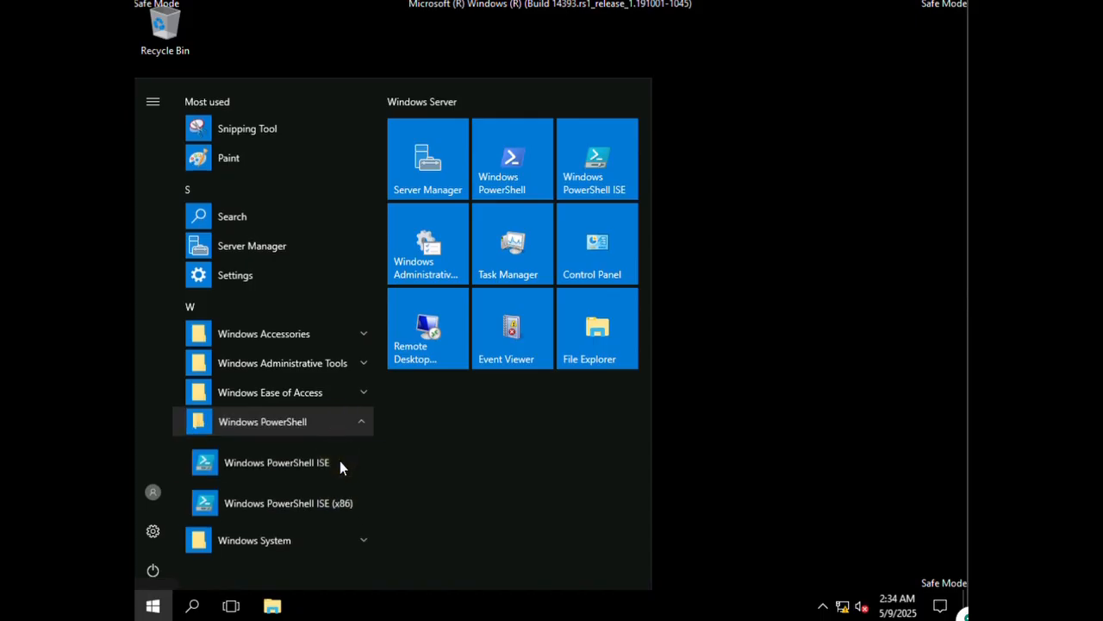
right_click(301, 452)
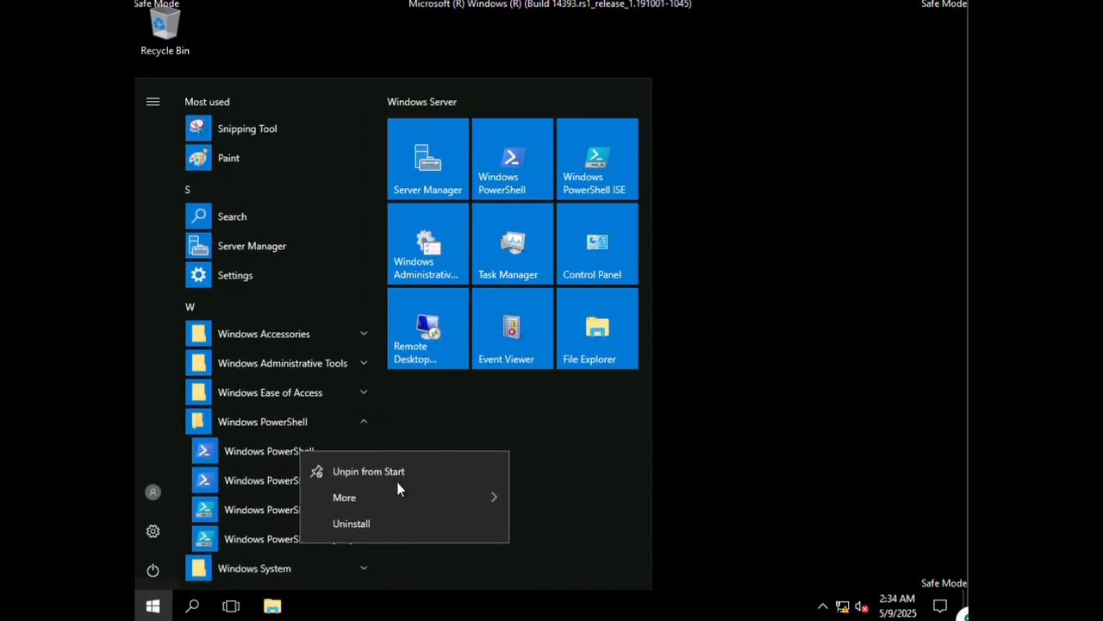
mouse_move(480, 499)
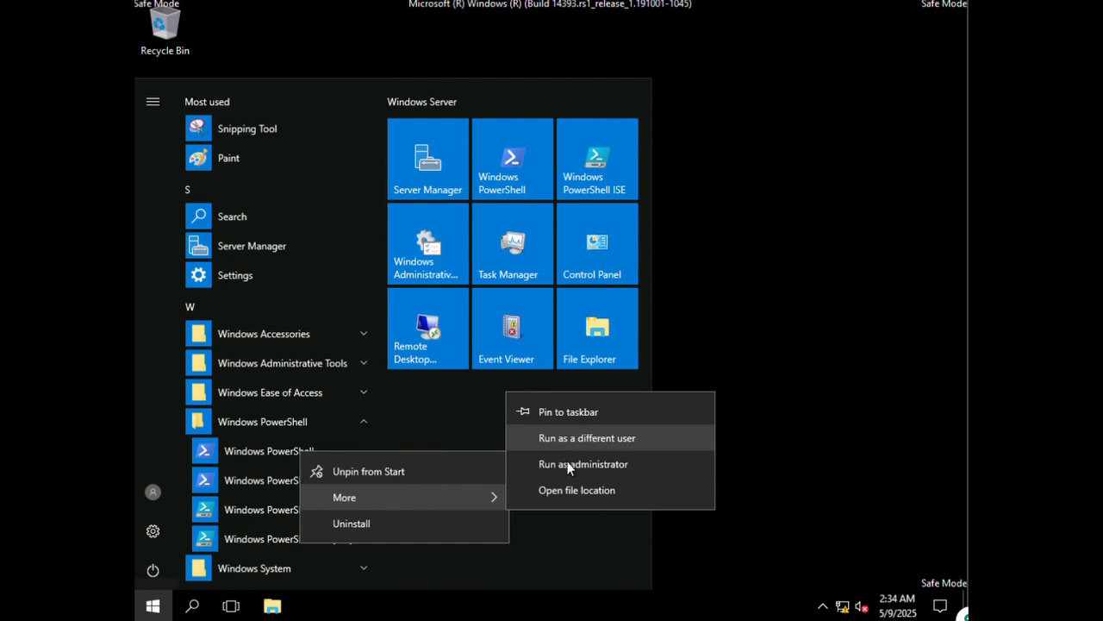
click(567, 464)
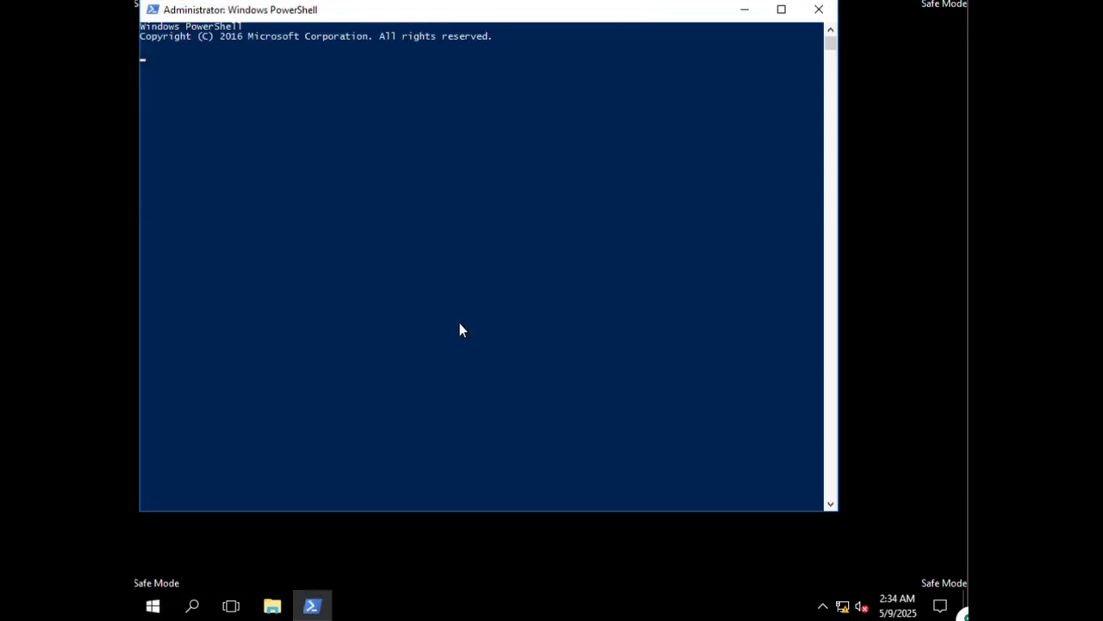
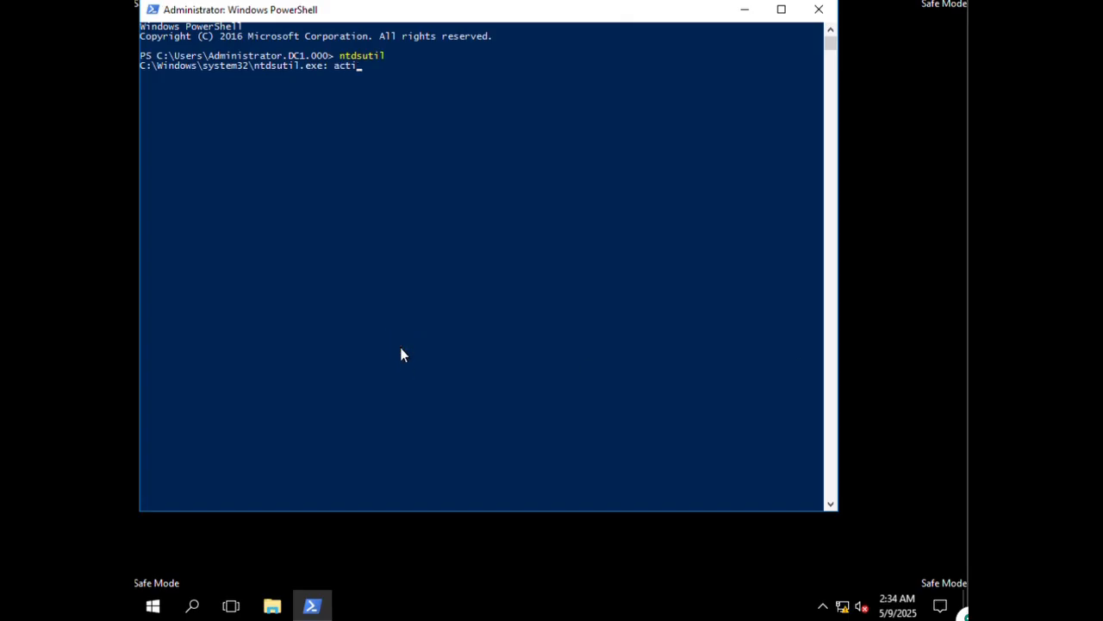
- Run 'activate instance ntds' at the ntdsutil prompt to set ntds as the active instance
text( instance ntds)
key(Return)
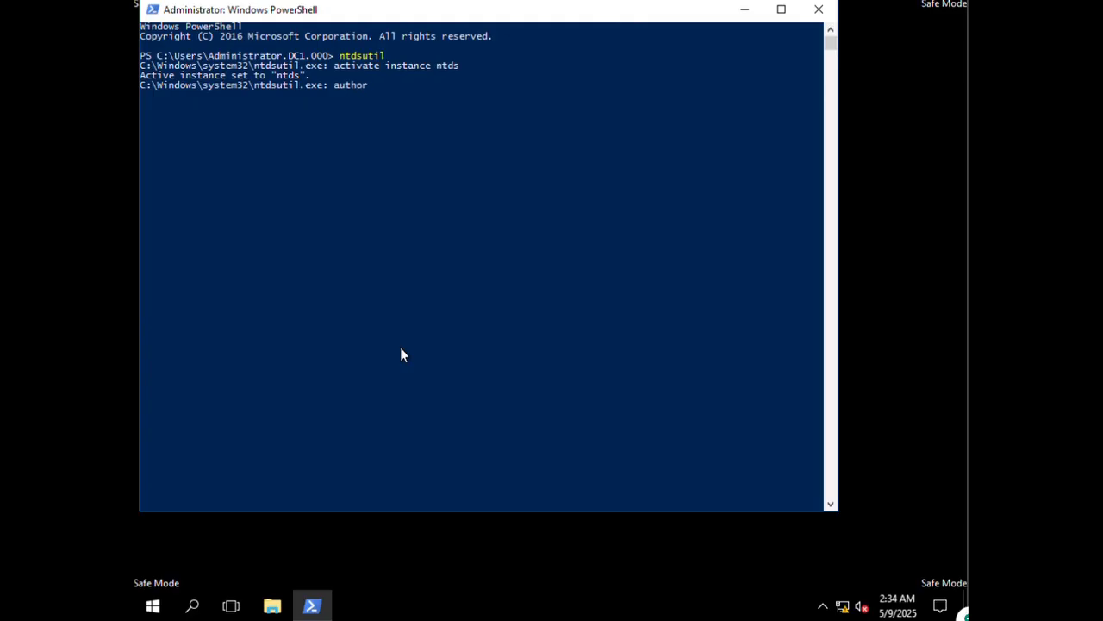
- Delete the last letter of the partly typed 'autho' at the ntdsutil prompt
key(BackSpace)
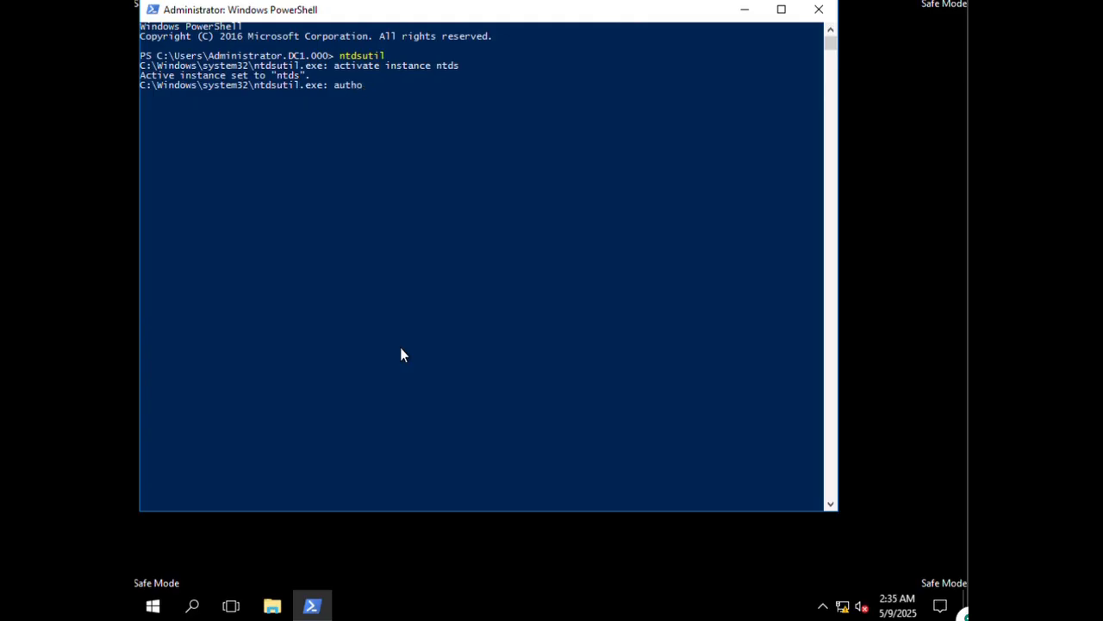
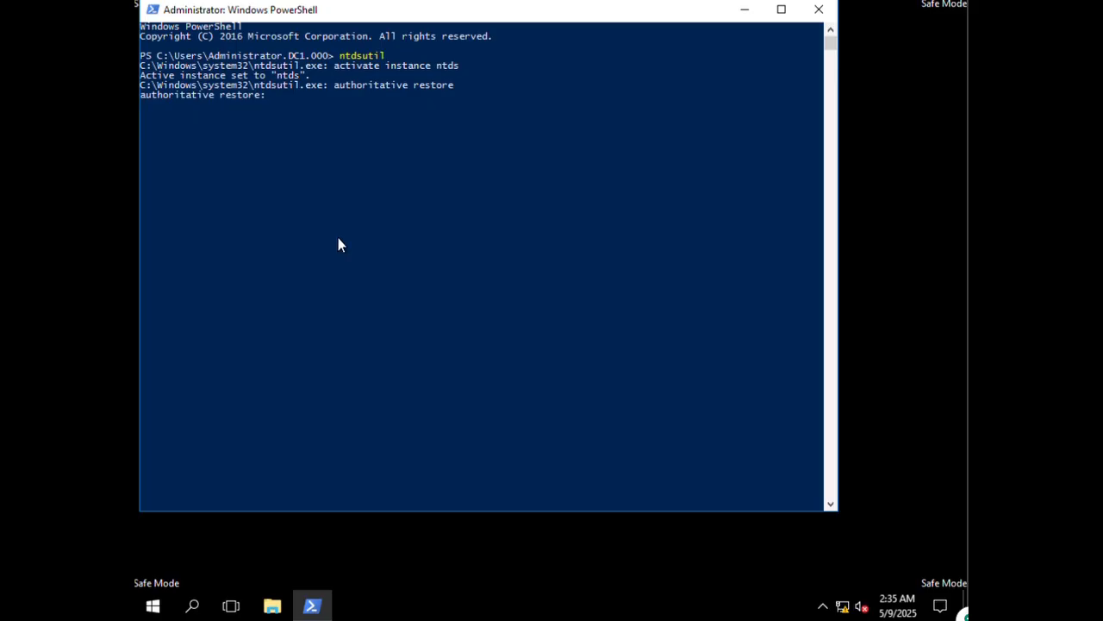
- Run restore subtree "ou=computers,ou=corp,dc=contoso,dc=com" at the ntdsutil authoritative restore prompt
click(320, 138)
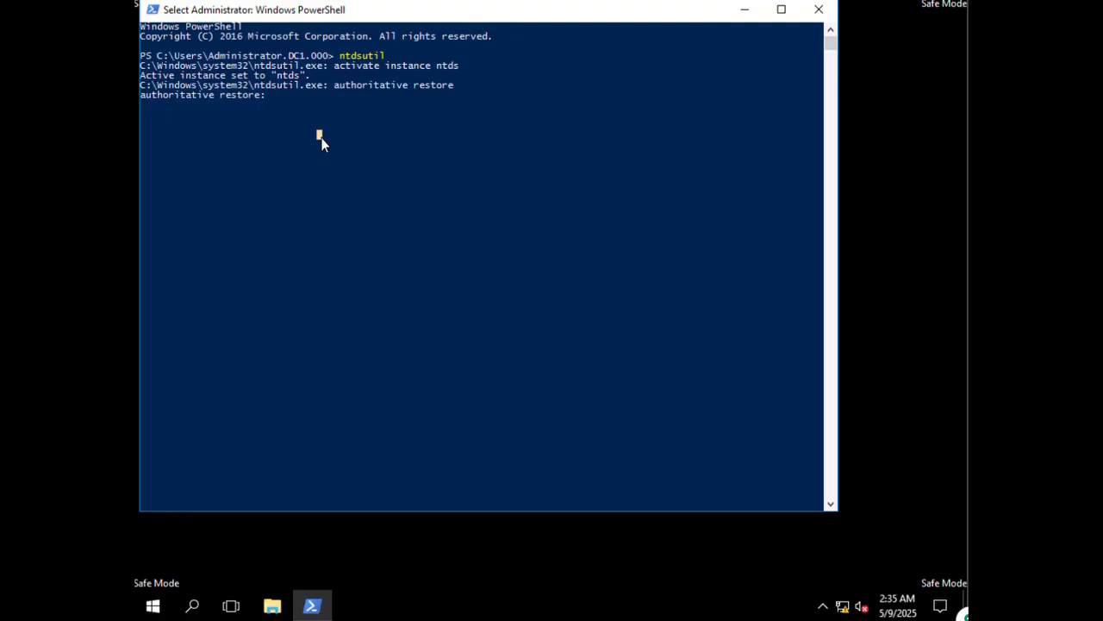
text(restore)
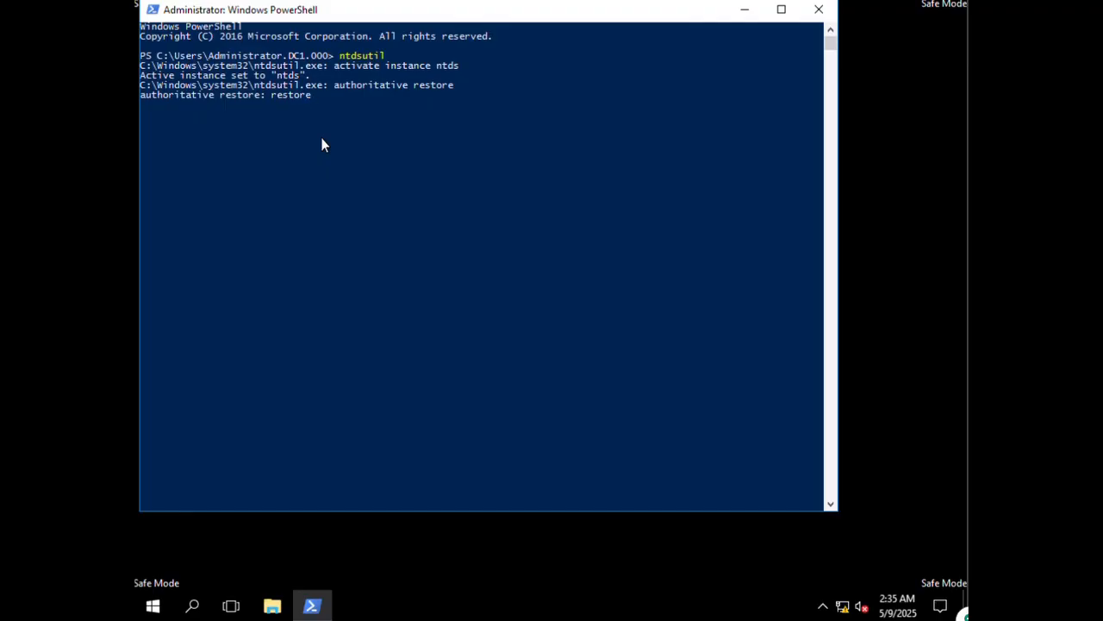
text( subtree)
key(BackSpace)
key(BackSpace)
key(BackSpace)
key(BackSpace)
key(BackSpace)
key(BackSpace)
key(BackSpace)
key(BackSpace)
key(BackSpace)
key(BackSpace)
key(BackSpace)
key(BackSpace)
key(BackSpace)
key(BackSpace)
key(BackSpace)
key(BackSpace)
text(restore subtree "ou=computers,ou=corp,dc=contoso,dc=com")
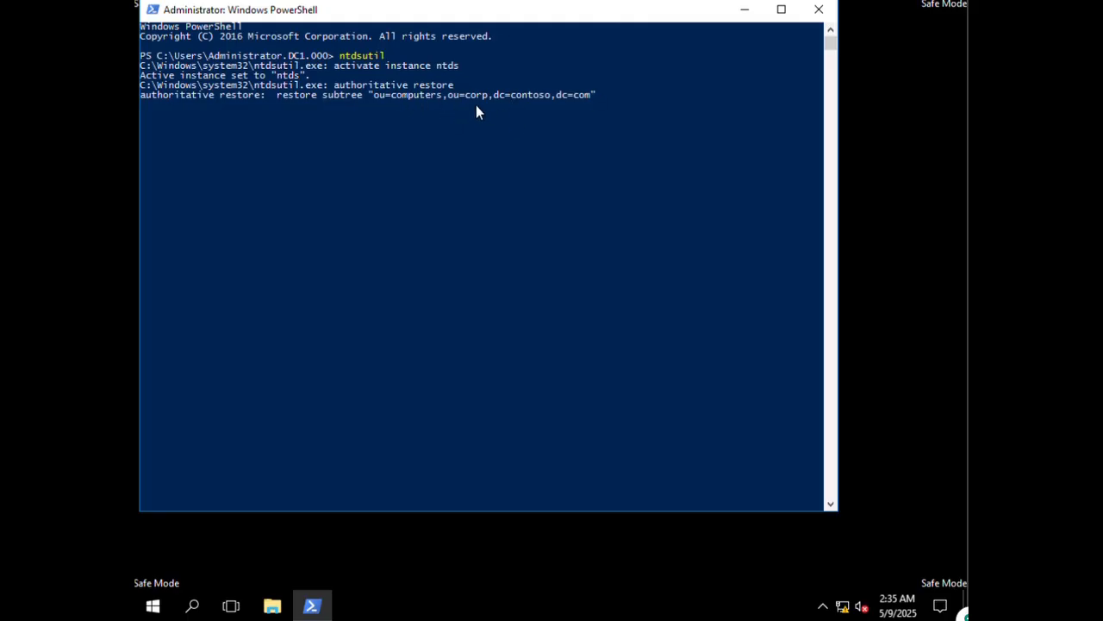
click(614, 107)
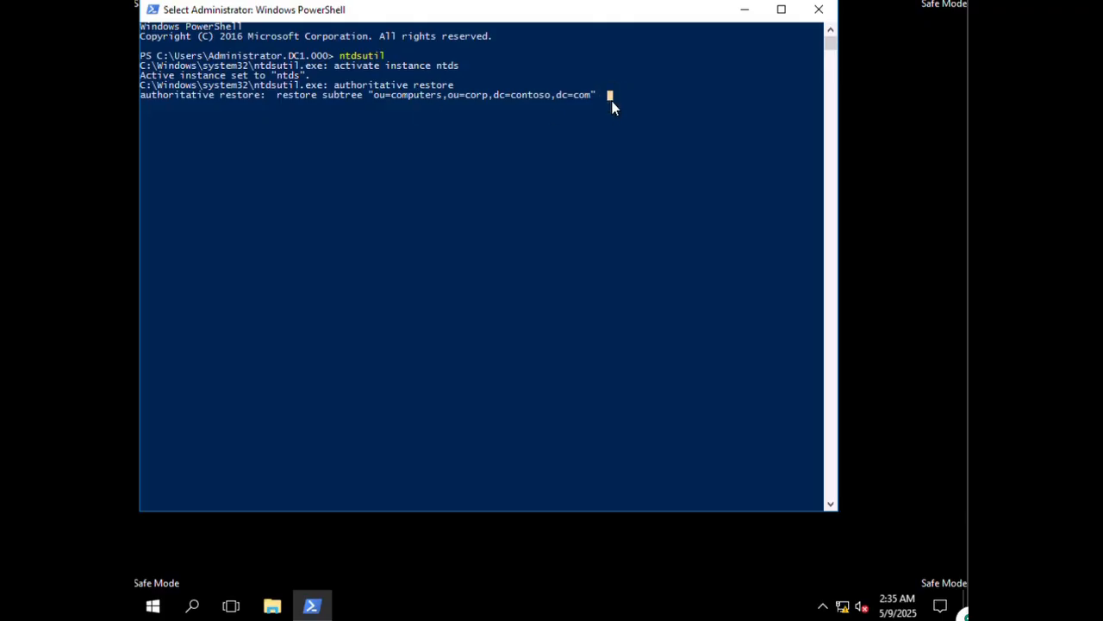
key(Escape)
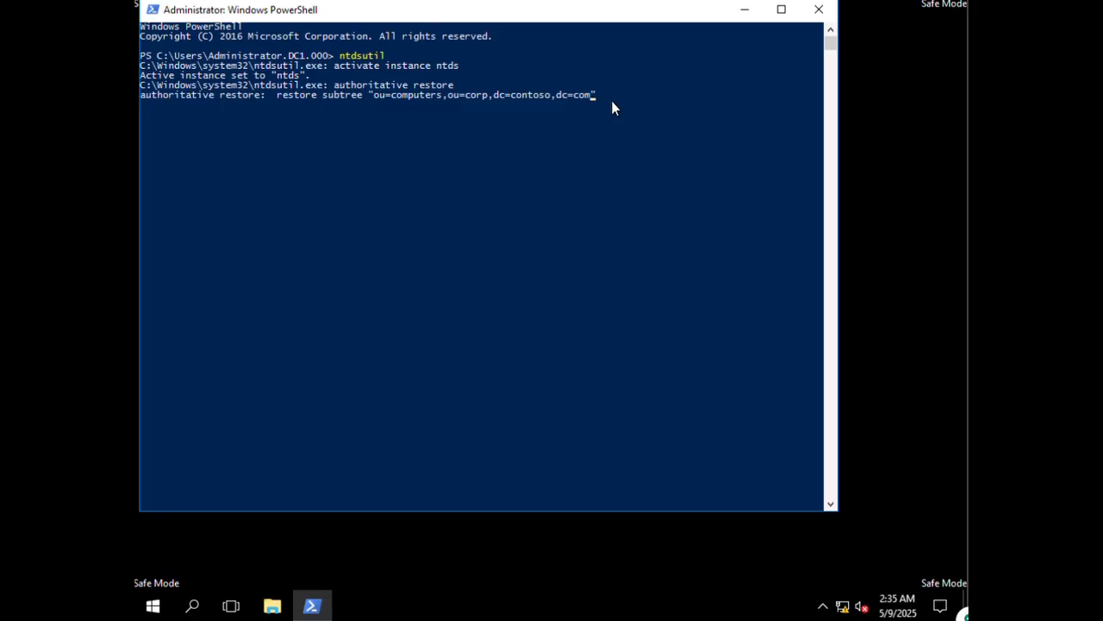
key(Return)
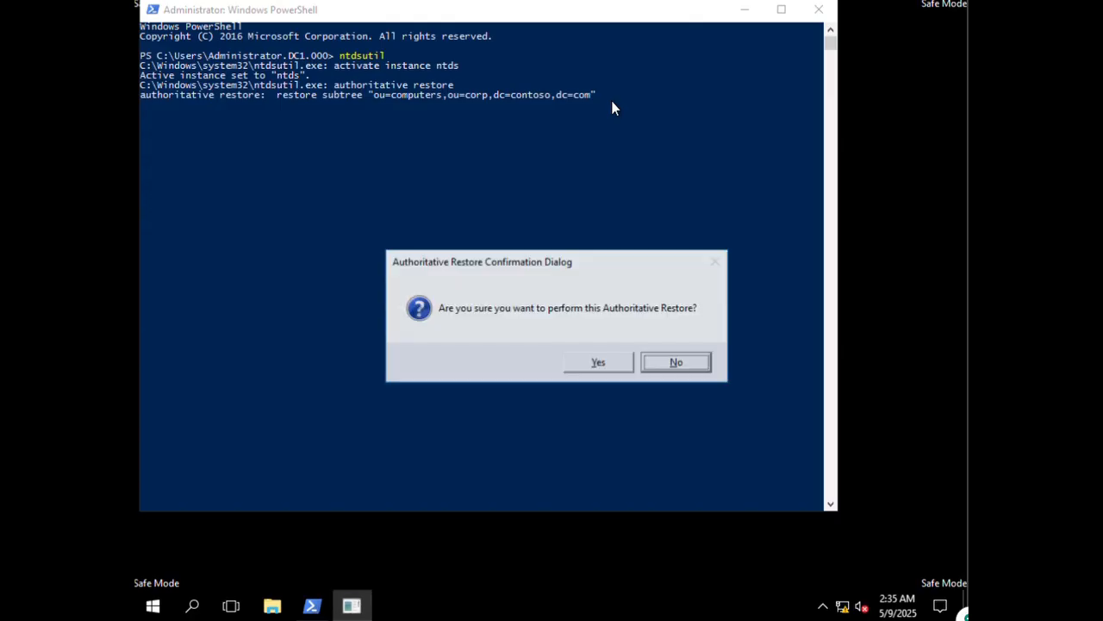
- Confirm the authoritative restore (1 record updated), then quit ntdsutil back to PowerShell
click(594, 363)
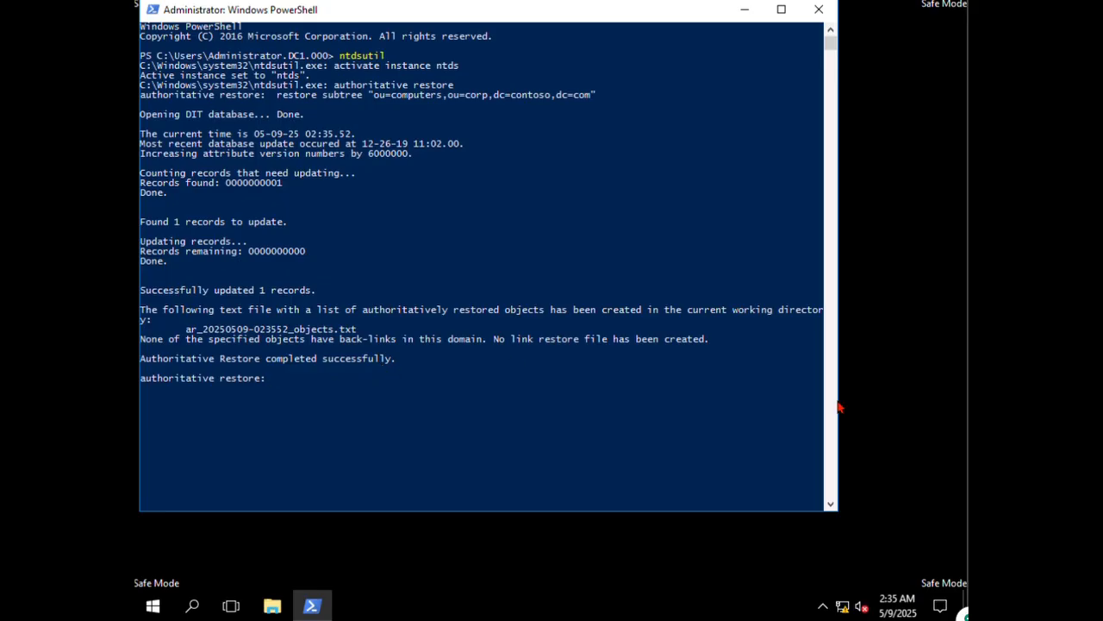
click(317, 385)
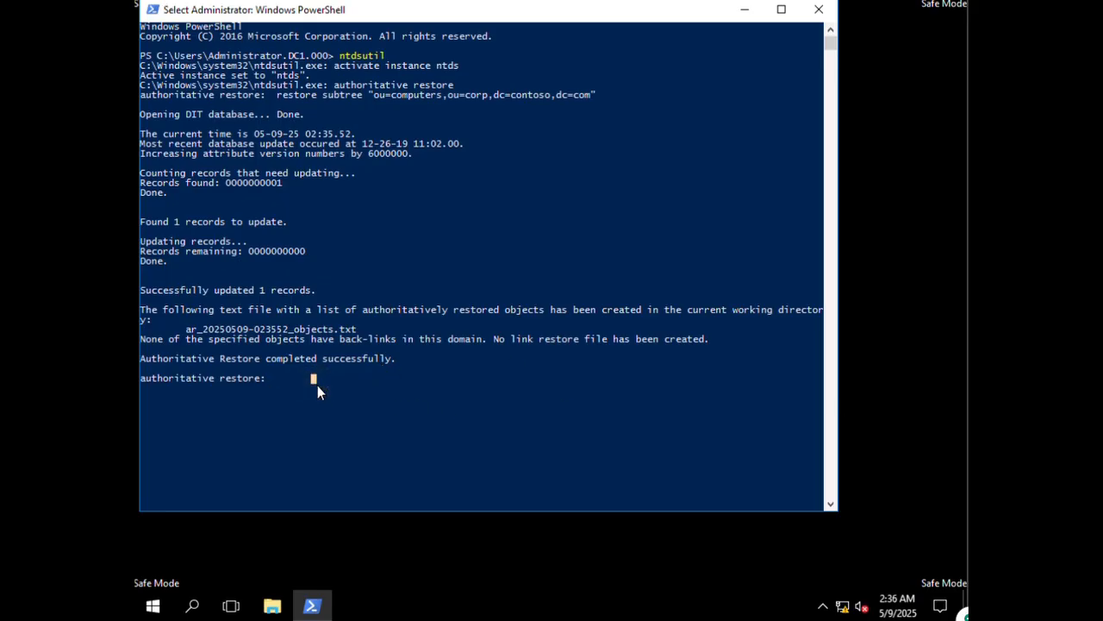
text(quit)
key(Return)
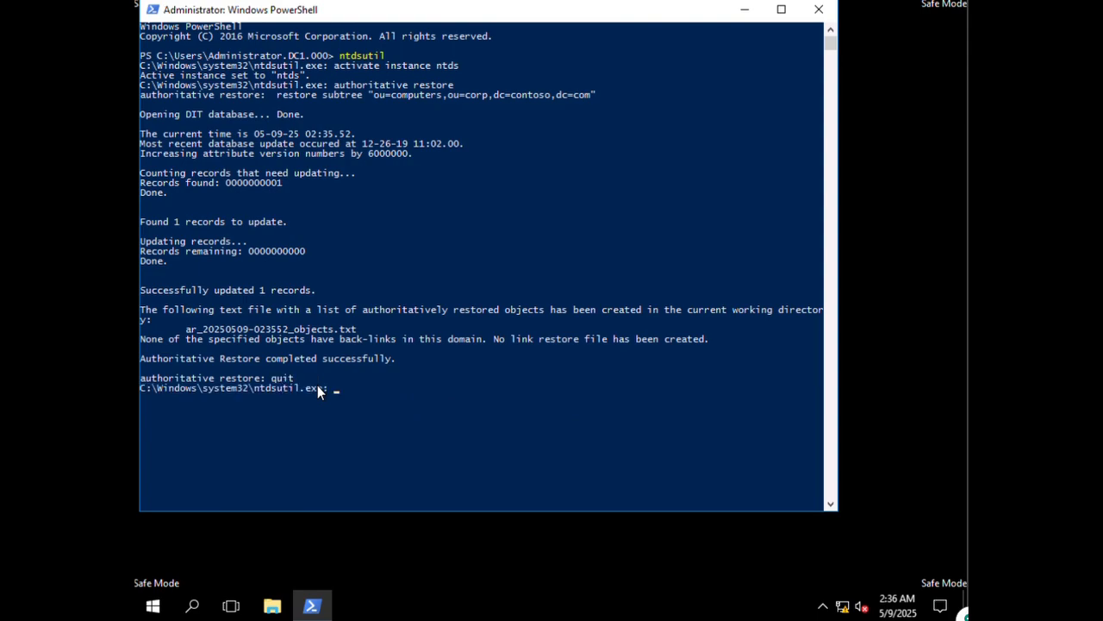
text(quit)
key(Return)
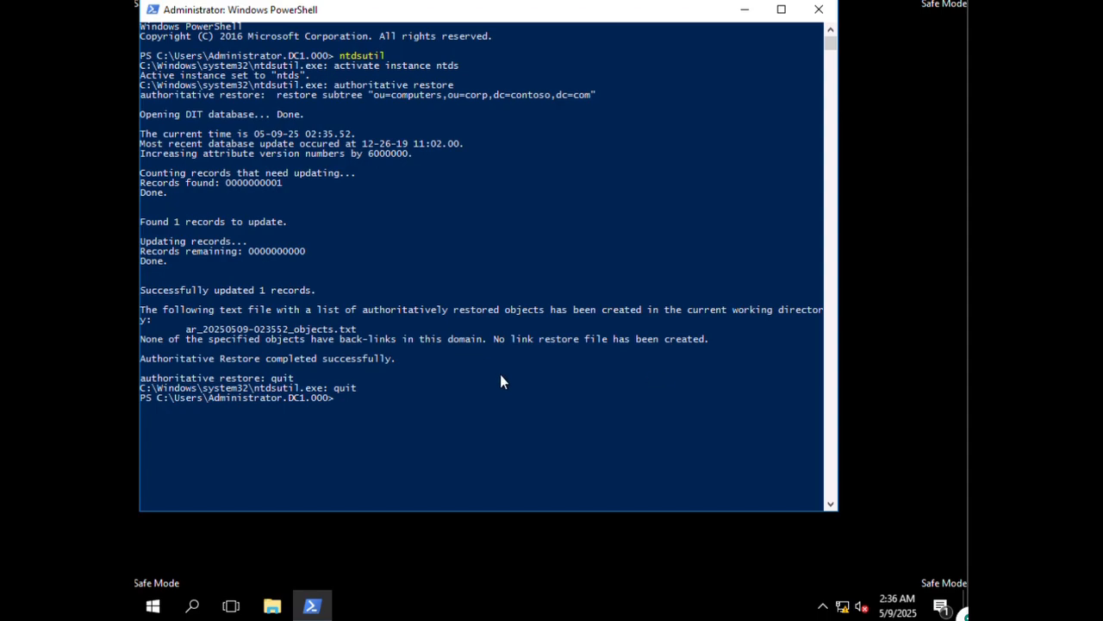
- Enter the safeboot dsrepair command, misspelled as 'bcedit', so it fails
click(400, 409)
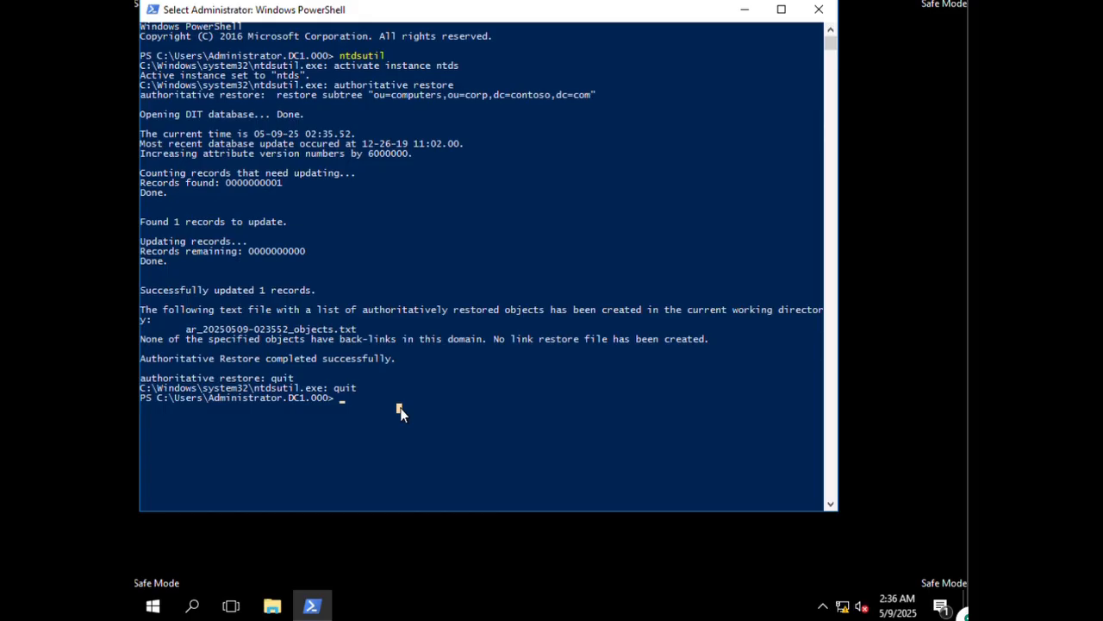
text(bc)
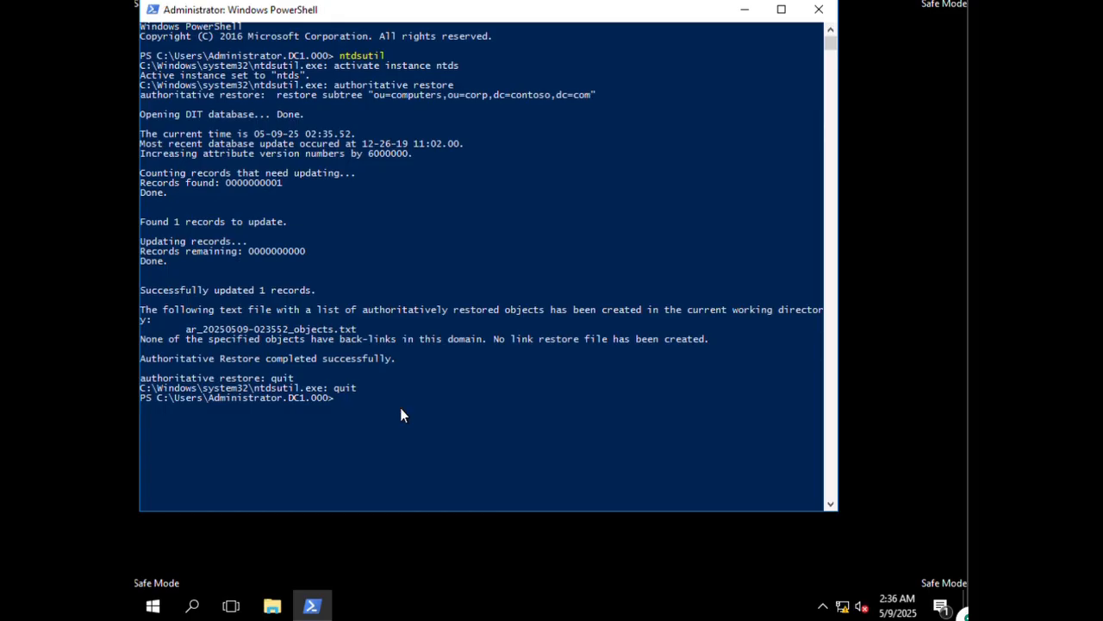
text(ed)
text(it /set safe)
text(boot)
text( dsrea)
text(pir)
key(BackSpace)
key(BackSpace)
key(BackSpace)
key(BackSpace)
text(pair)
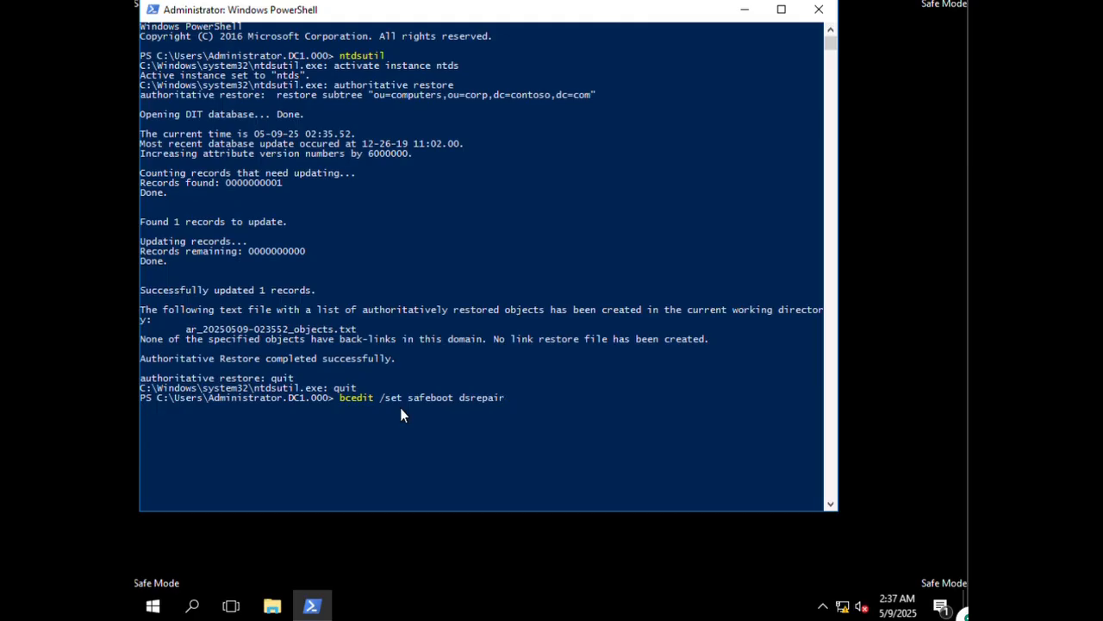
key(Return)
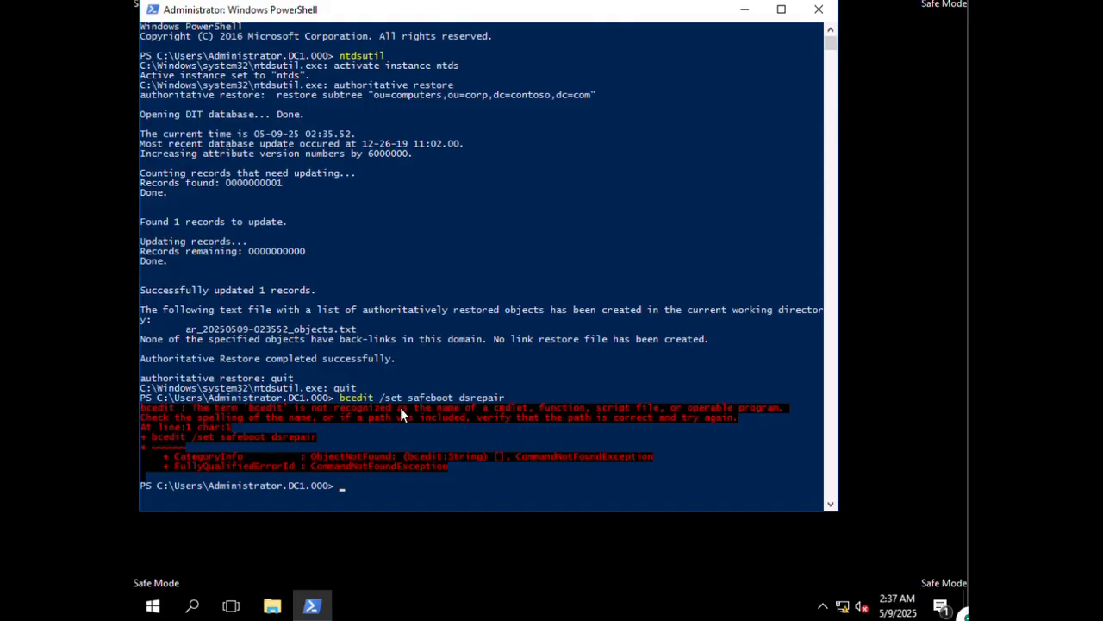
- Recall the failed command, correct it to bcdedit /set safeboot dsrepair, and run it successfully
click(479, 371)
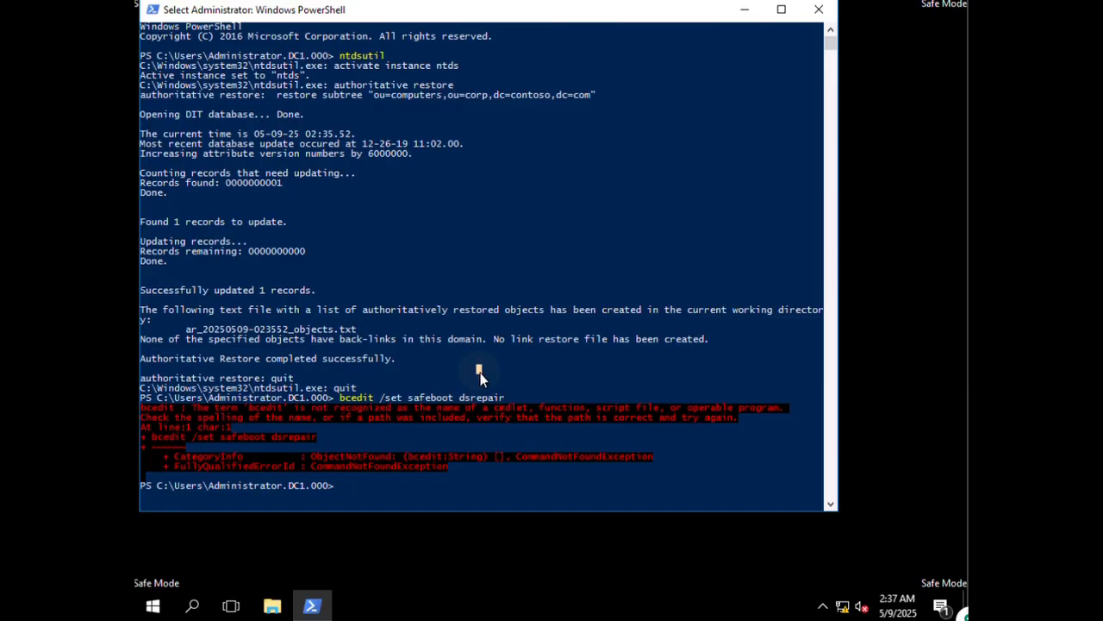
key(Up)
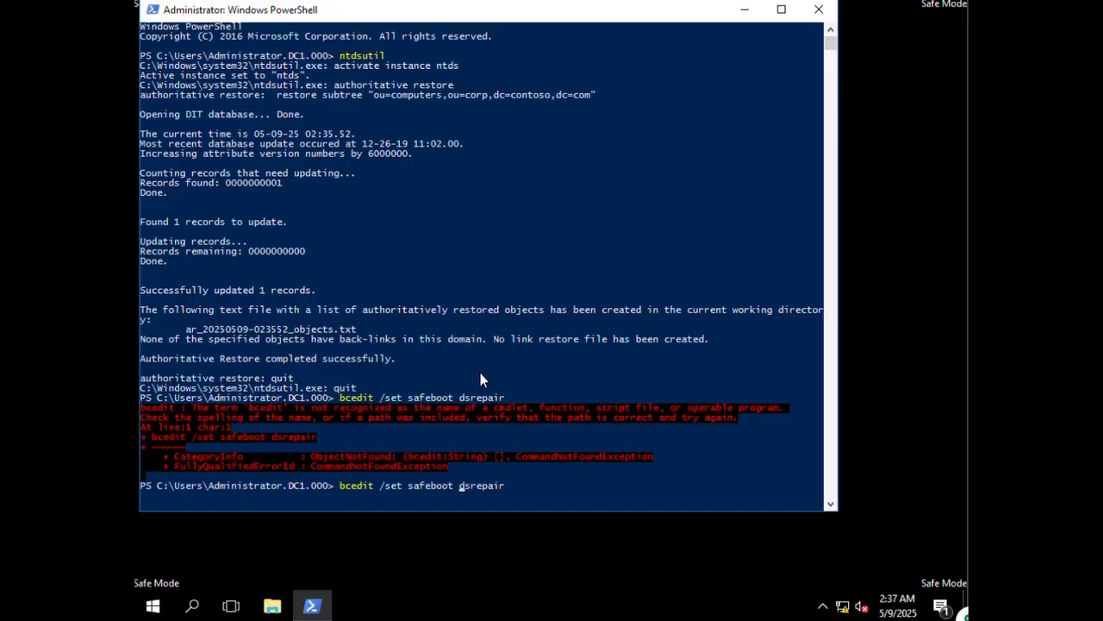
key(Home)
key(Right)
key(Right)
text(d)
key(Return)
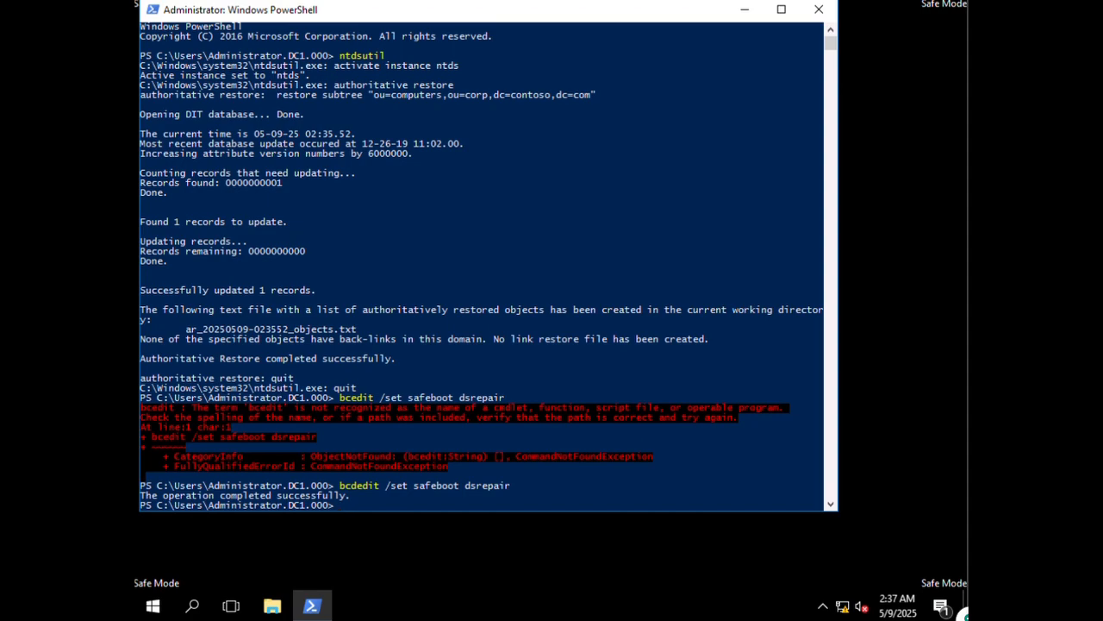
click(632, 478)
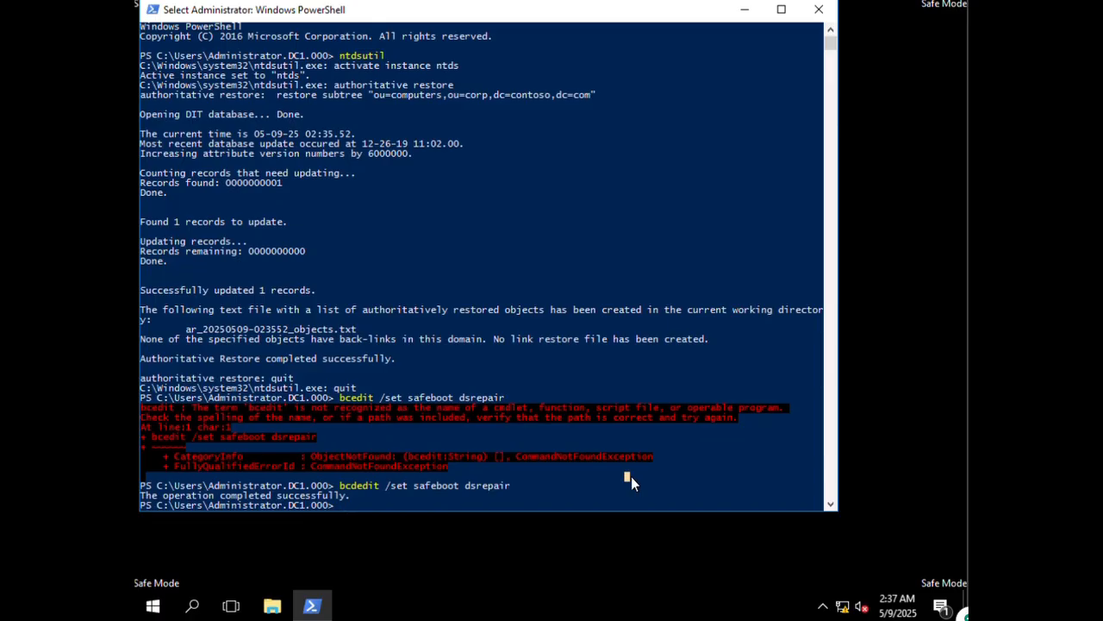
- Restart the server with shutdown /r and close the under-a-minute shutdown warning
text(shutd)
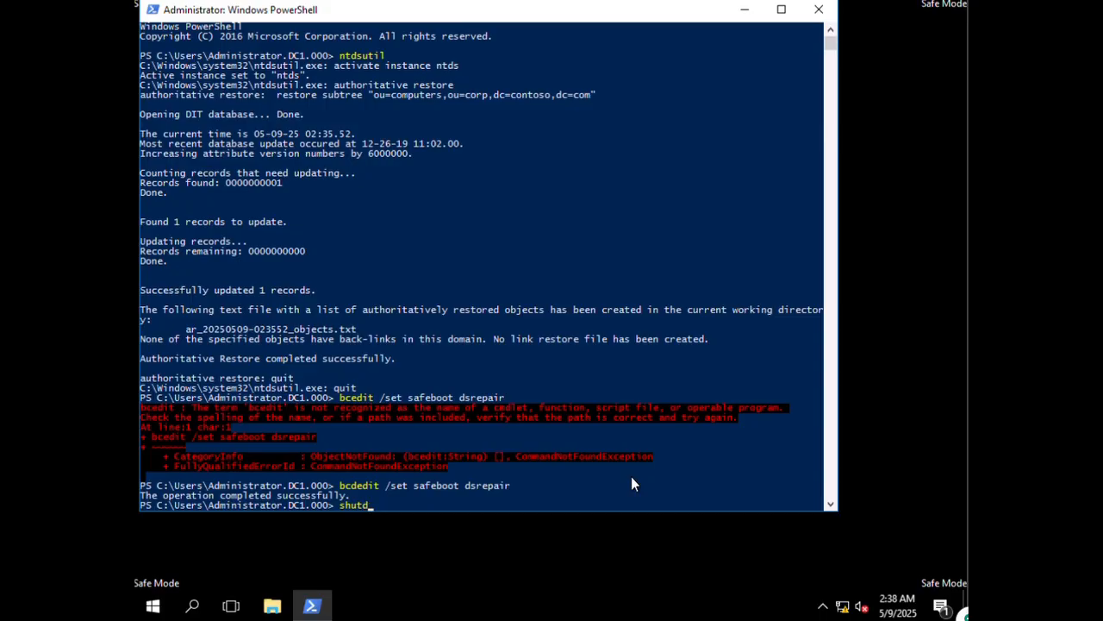
text(own /r)
key(Return)
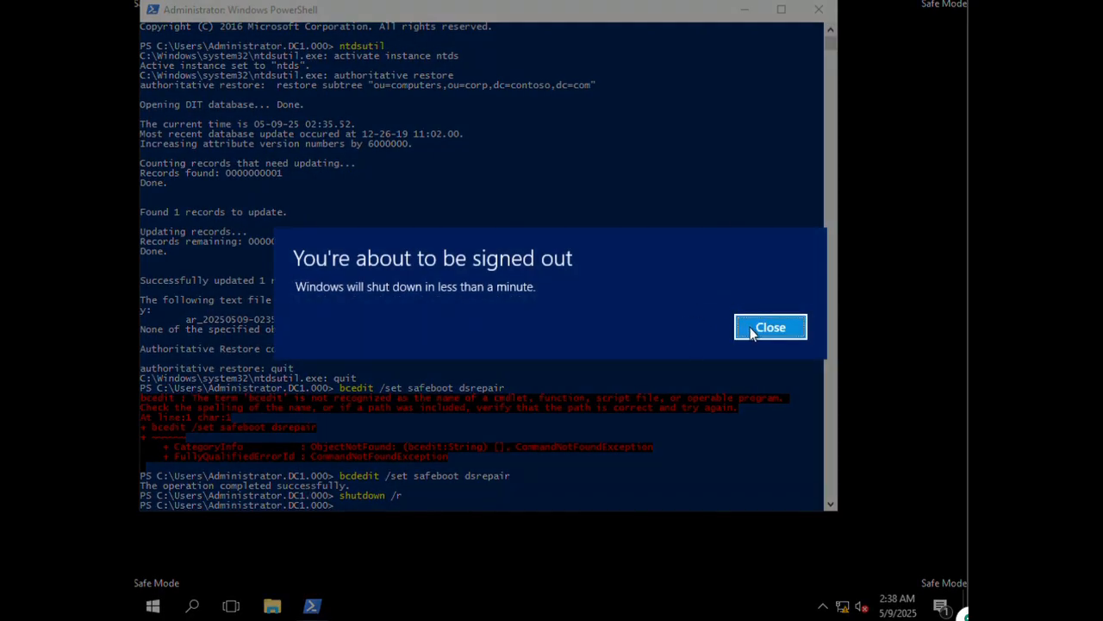
click(741, 325)
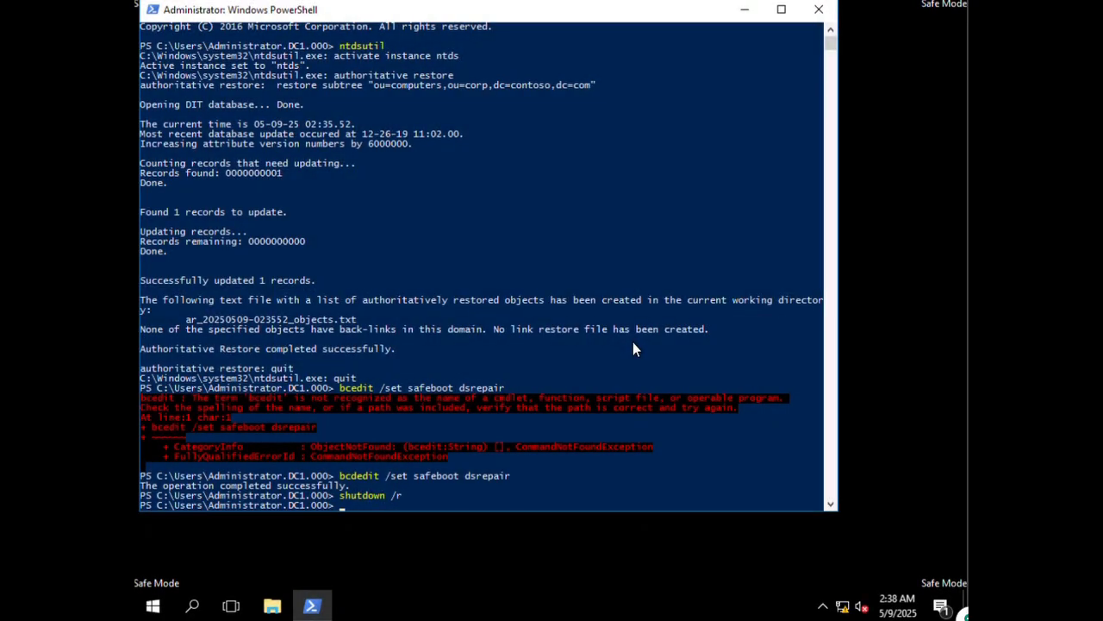